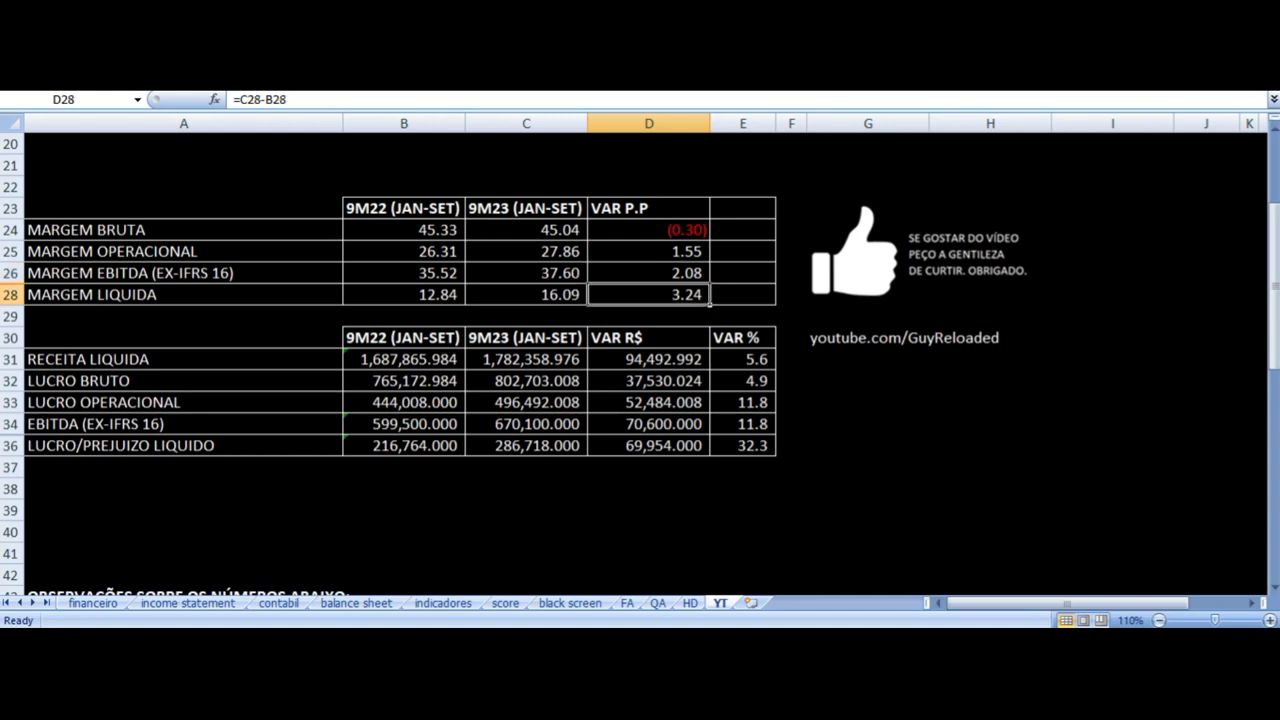
- Examine the net revenue row (RECEITA LIQUIDA) of the 9M22 versus 9M23 comparison, including its percentage variation and both period amounts
{"action": "key", "text": "Down"}
{"action": "key", "text": "Down"}
{"action": "key", "text": "Down"}
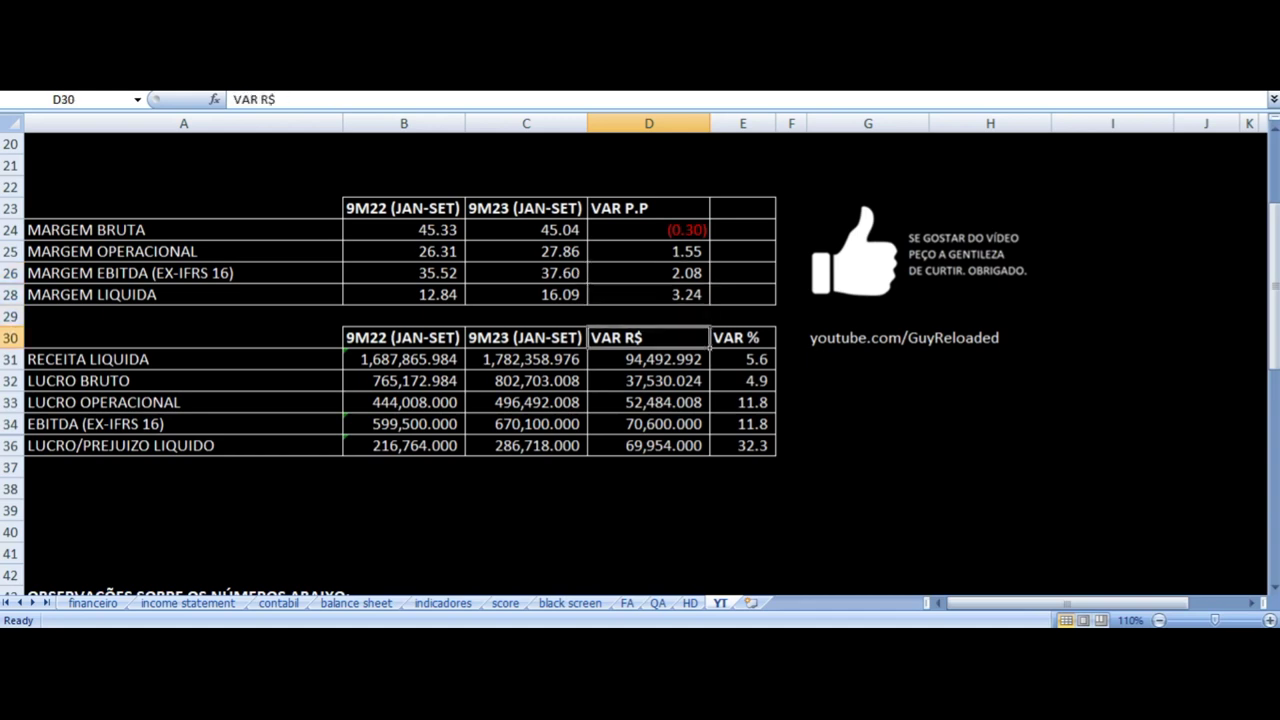
{"action": "key", "text": "Right"}
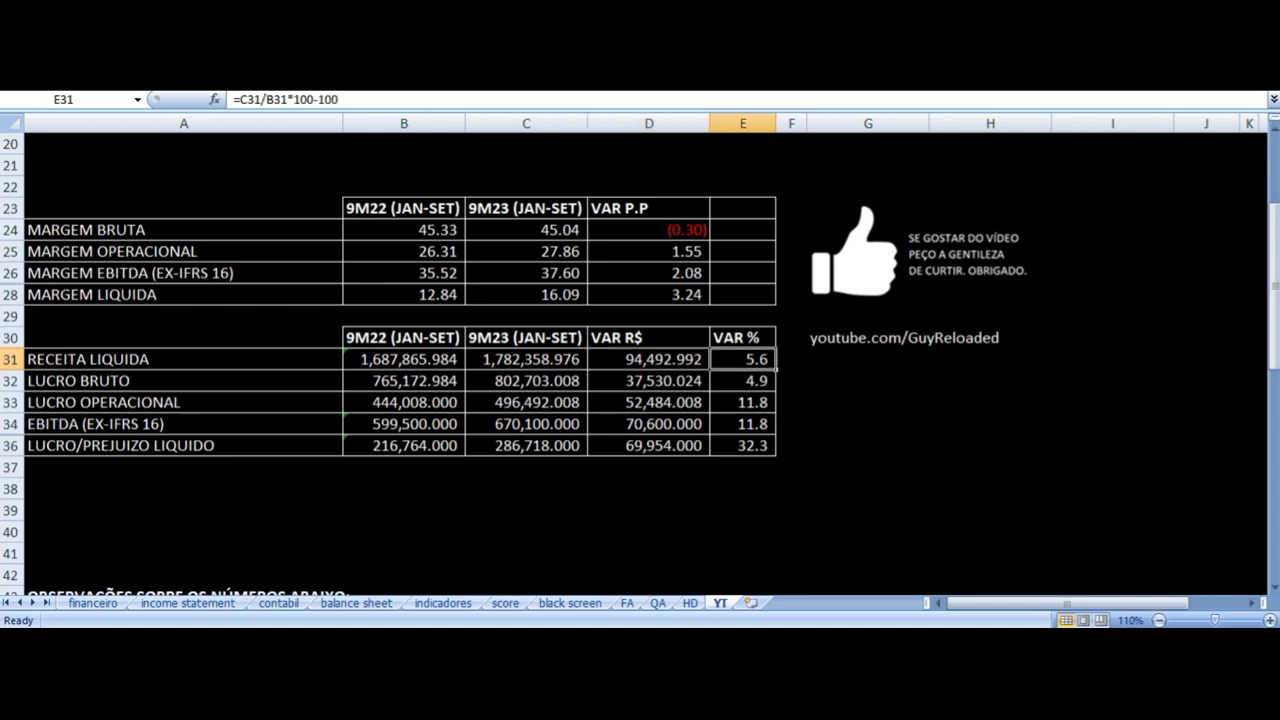
{"action": "key", "text": "Left"}
{"action": "key", "text": "Left"}
{"action": "key", "text": "Left"}
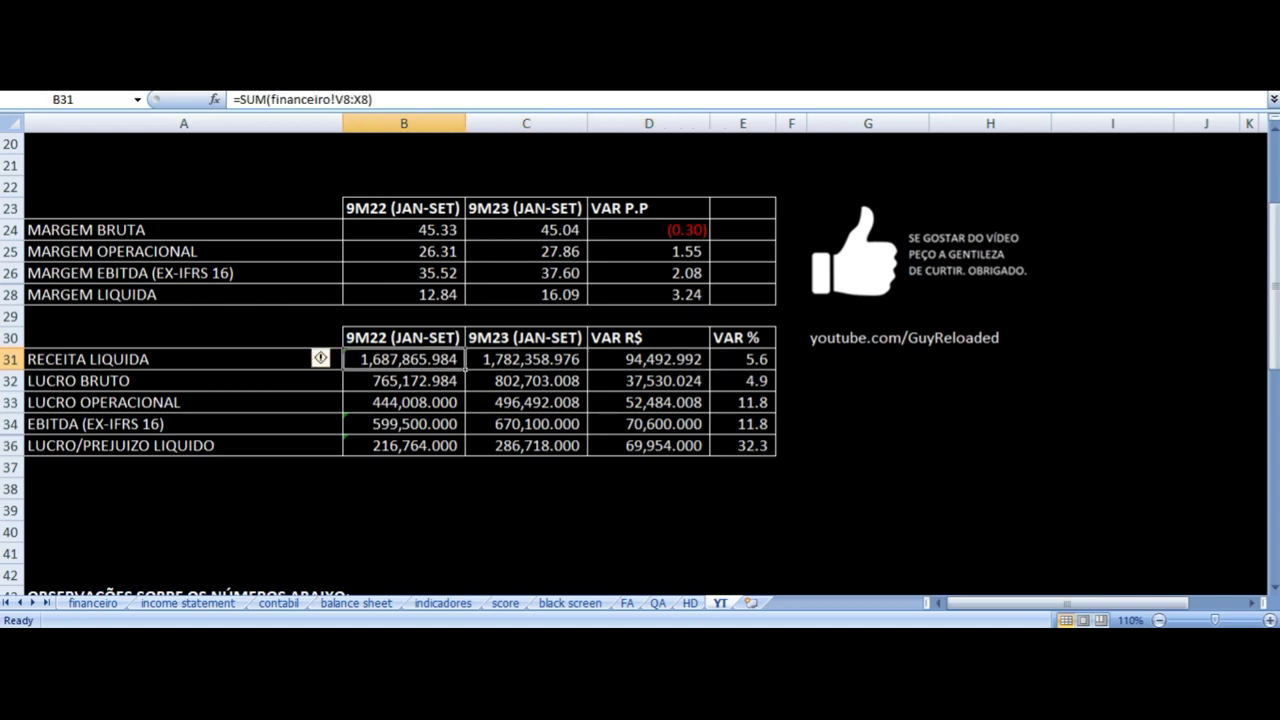
{"action": "key", "text": "Right"}
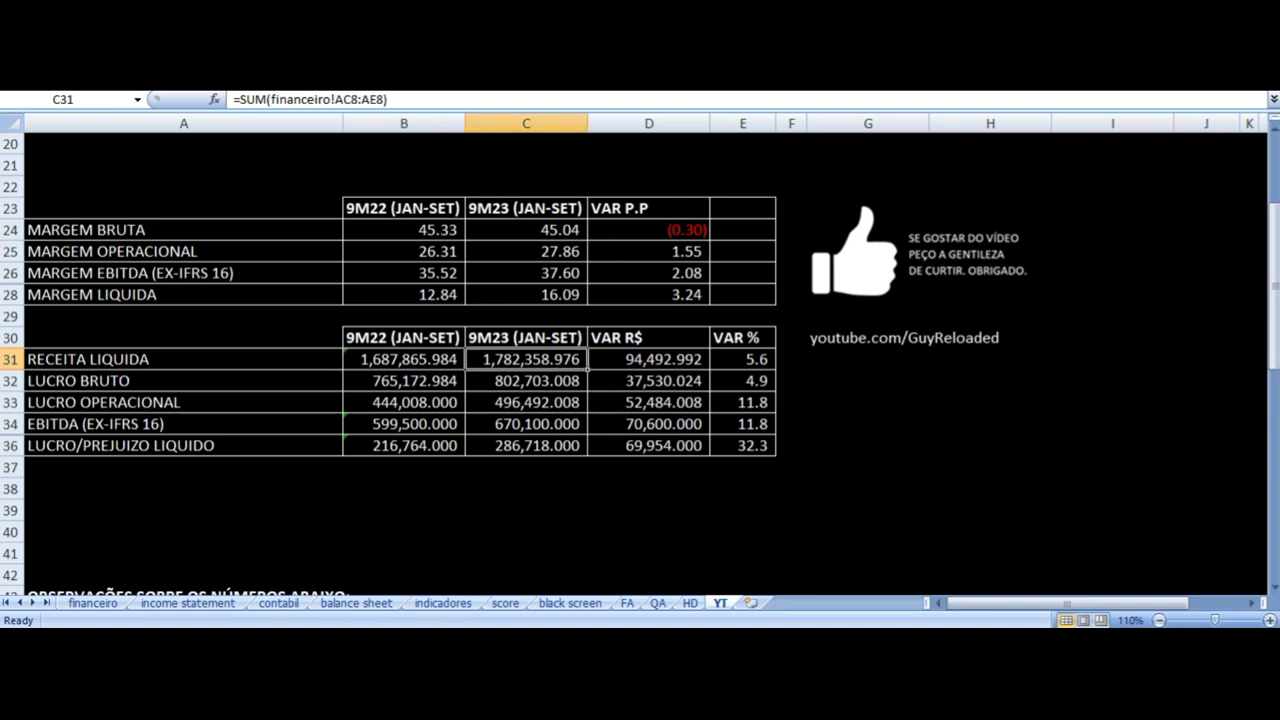
- Check the nine-month percentage variations of LUCRO BRUTO, LUCRO OPERACIONAL and EBITDA (EX-IFRS 16)
{"action": "key", "text": "Down"}
{"action": "key", "text": "Right"}
{"action": "key", "text": "Right"}
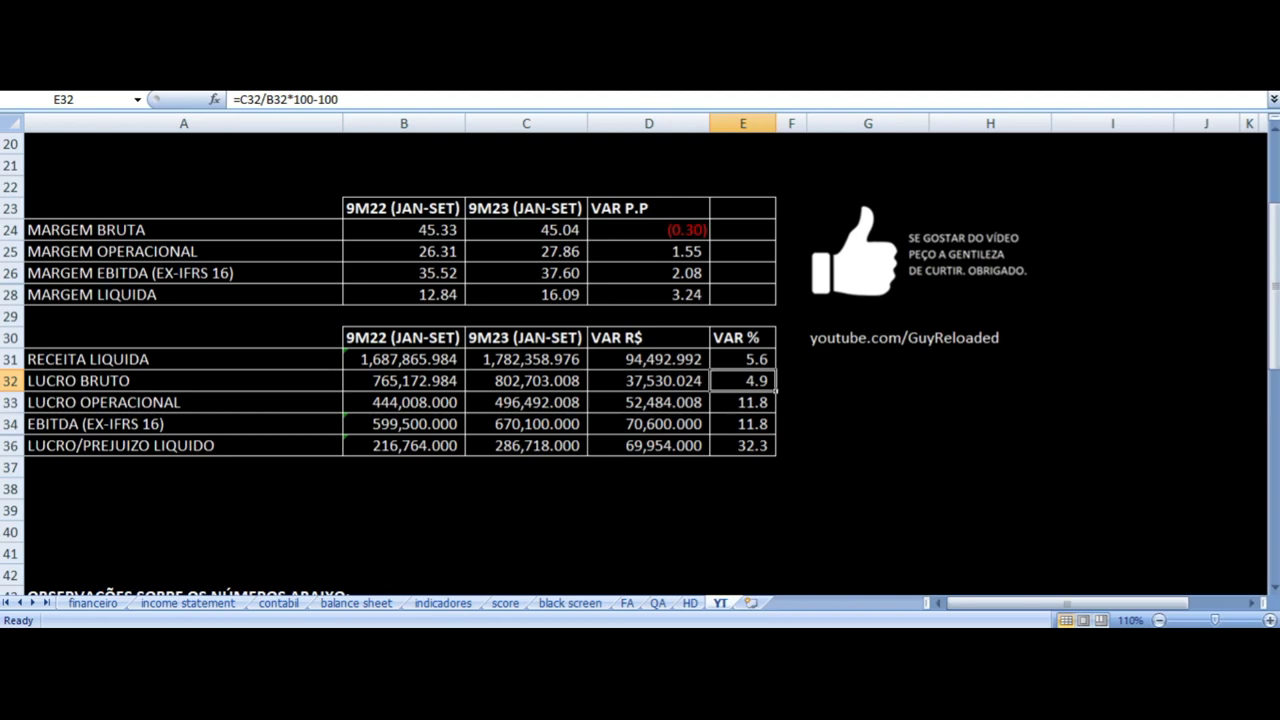
{"action": "key", "text": "Down"}
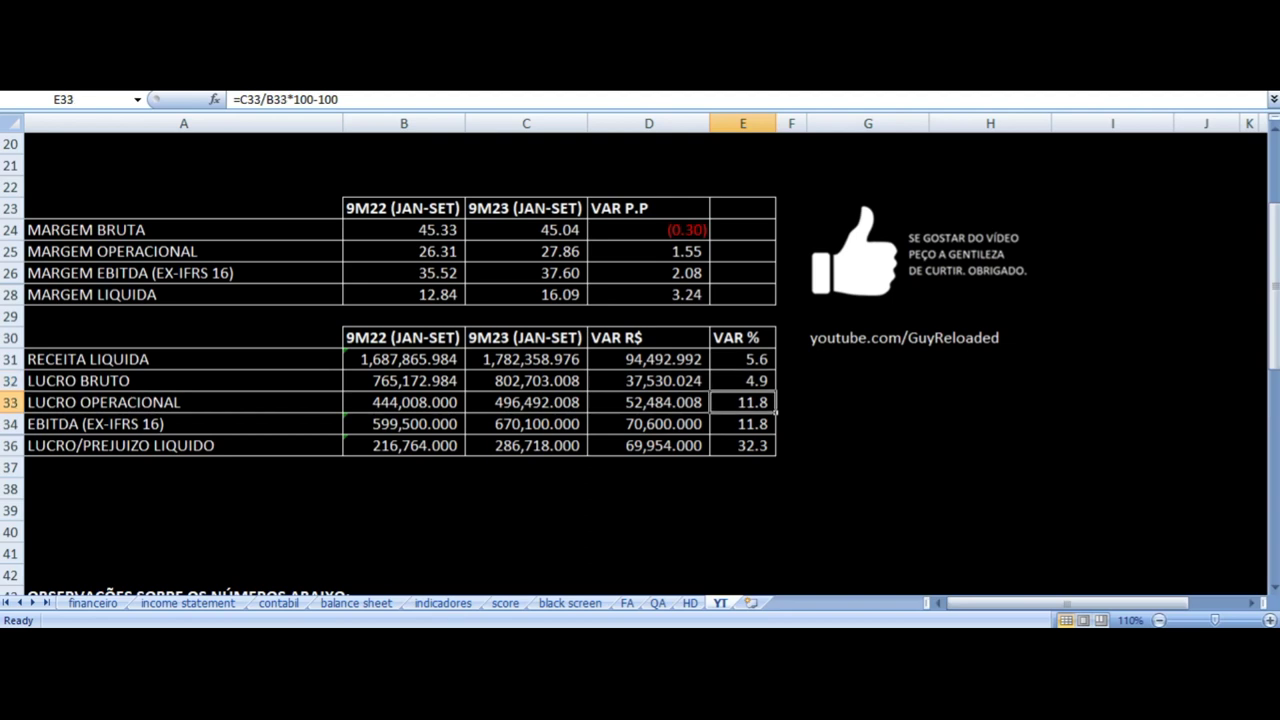
{"action": "key", "text": "Down"}
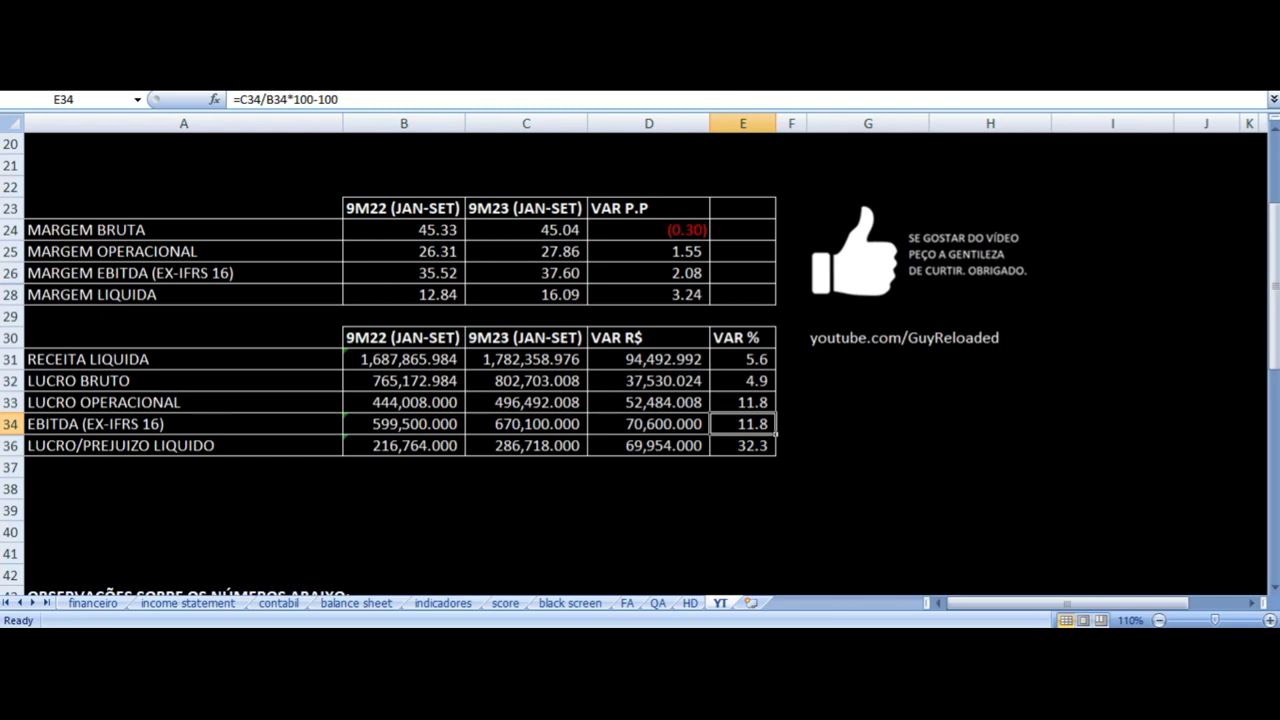
- Examine the LUCRO/PREJUIZO LIQUIDO row for 9M22 and 9M23, including its variation in R$ and in percent
{"action": "key", "text": "Down"}
{"action": "key", "text": "Left"}
{"action": "key", "text": "Left"}
{"action": "key", "text": "Left"}
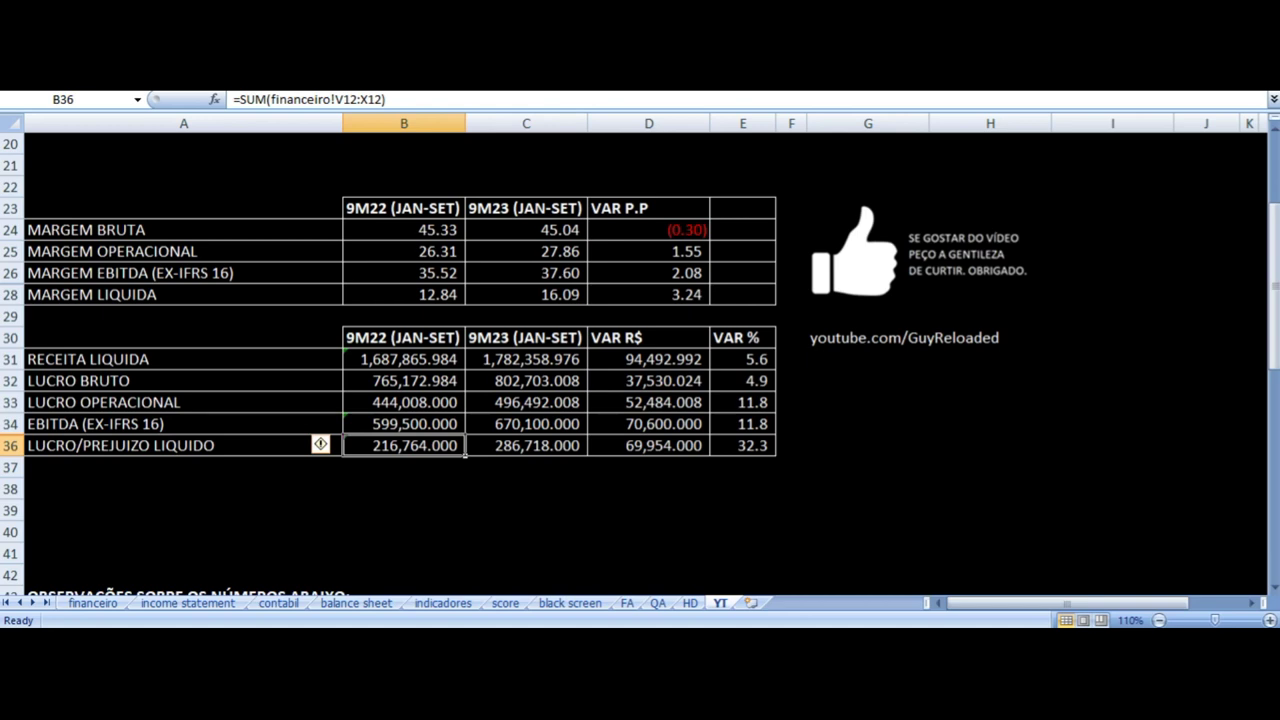
{"action": "key", "text": "Right"}
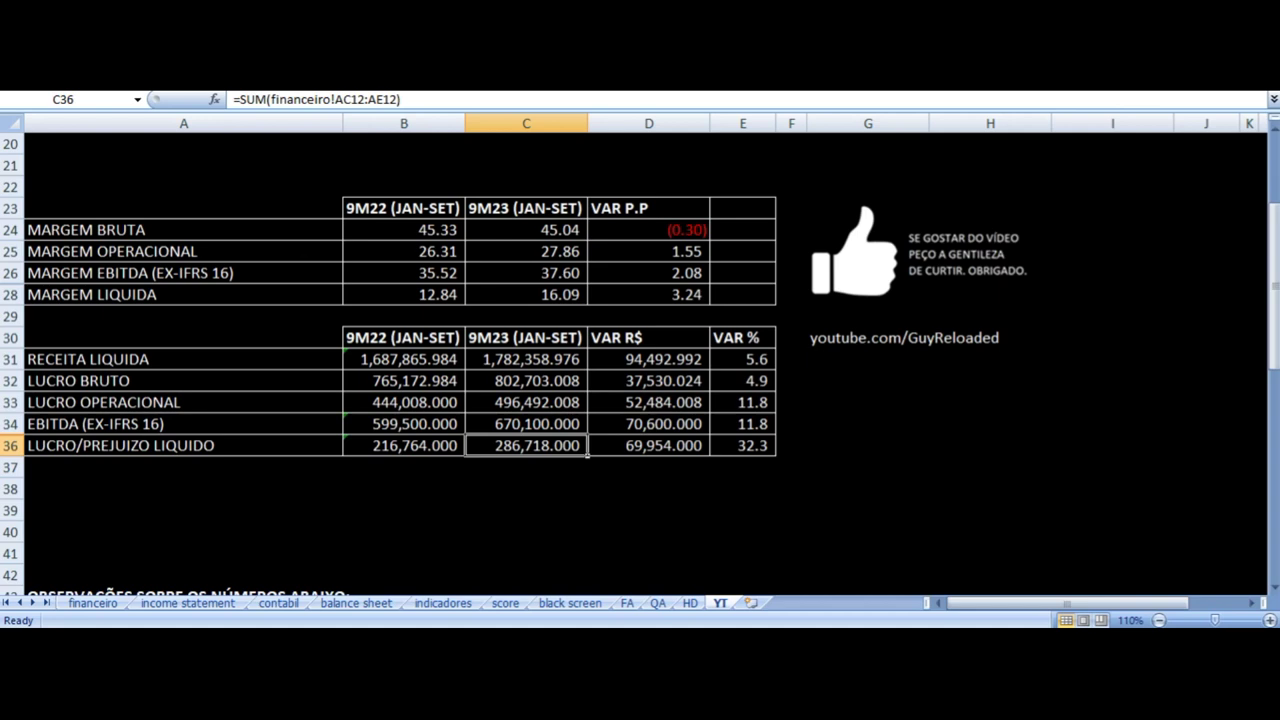
{"action": "key", "text": "Right"}
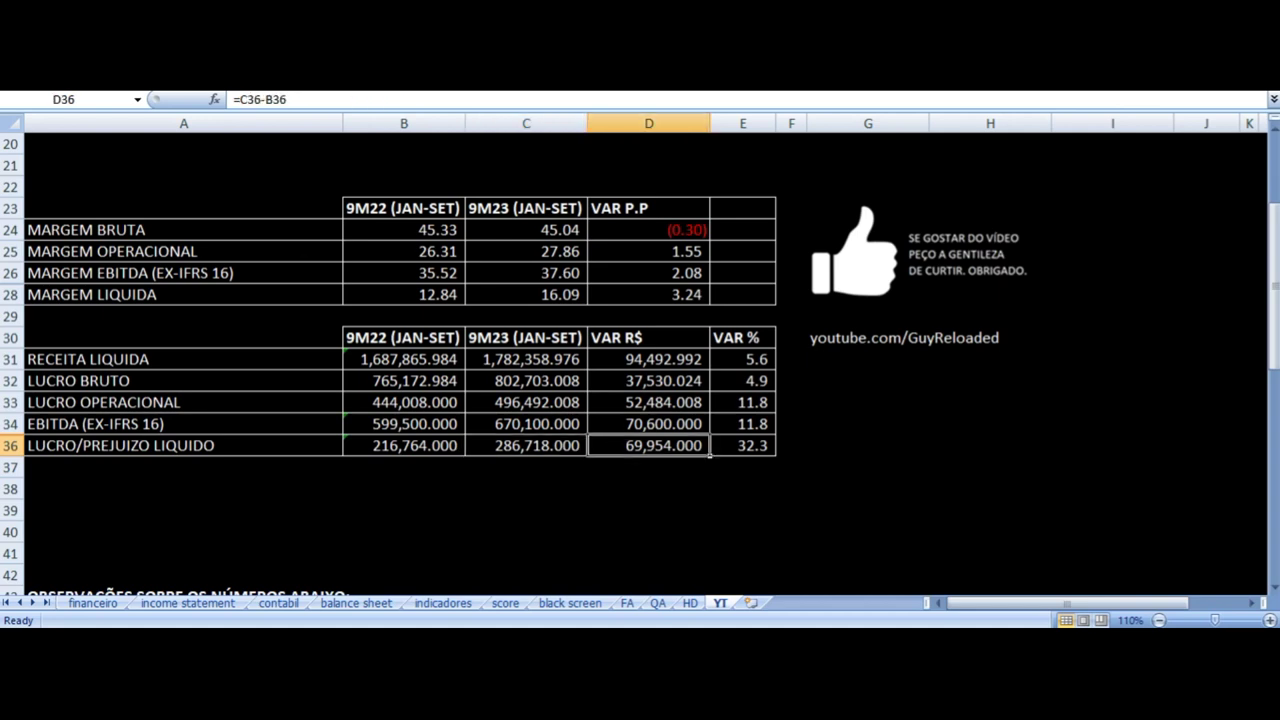
{"action": "key", "text": "Right"}
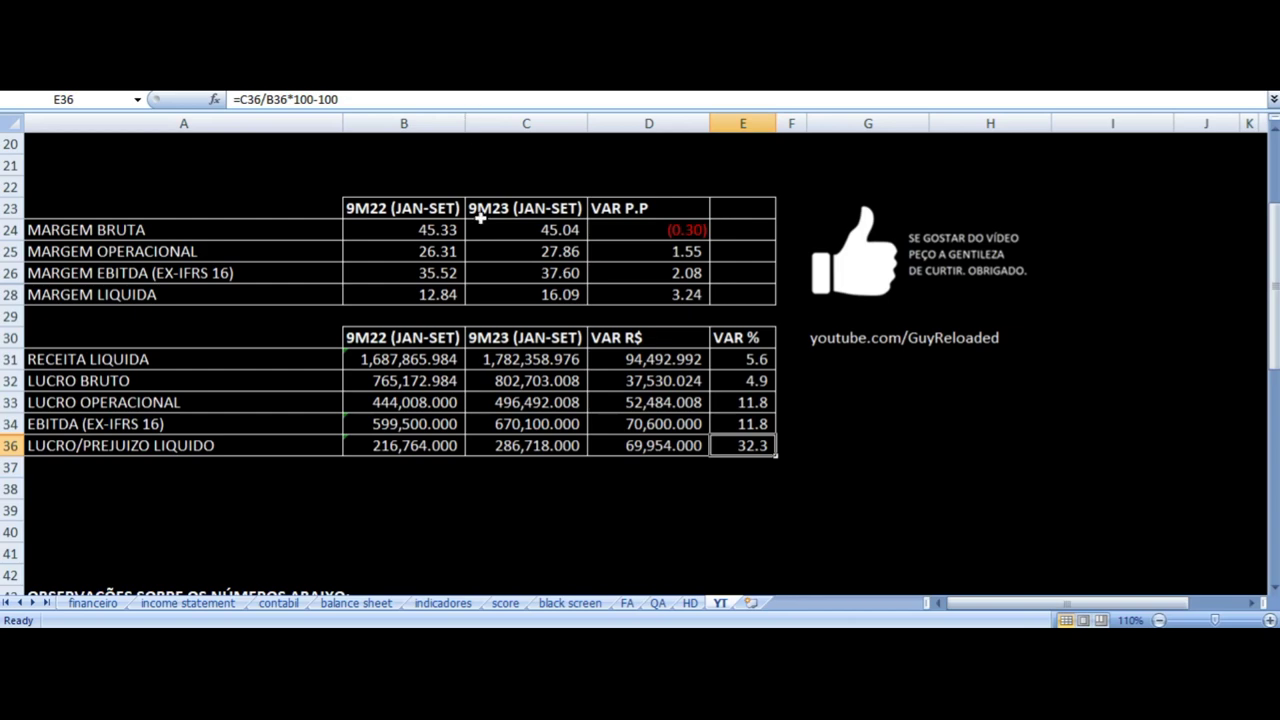
- Review the 12-month net revenue, net profit and net margin figures in the section below the nine-month tables
{"action": "scroll", "coordinate": [550, 424], "scroll_direction": "down", "scroll_amount": 6}
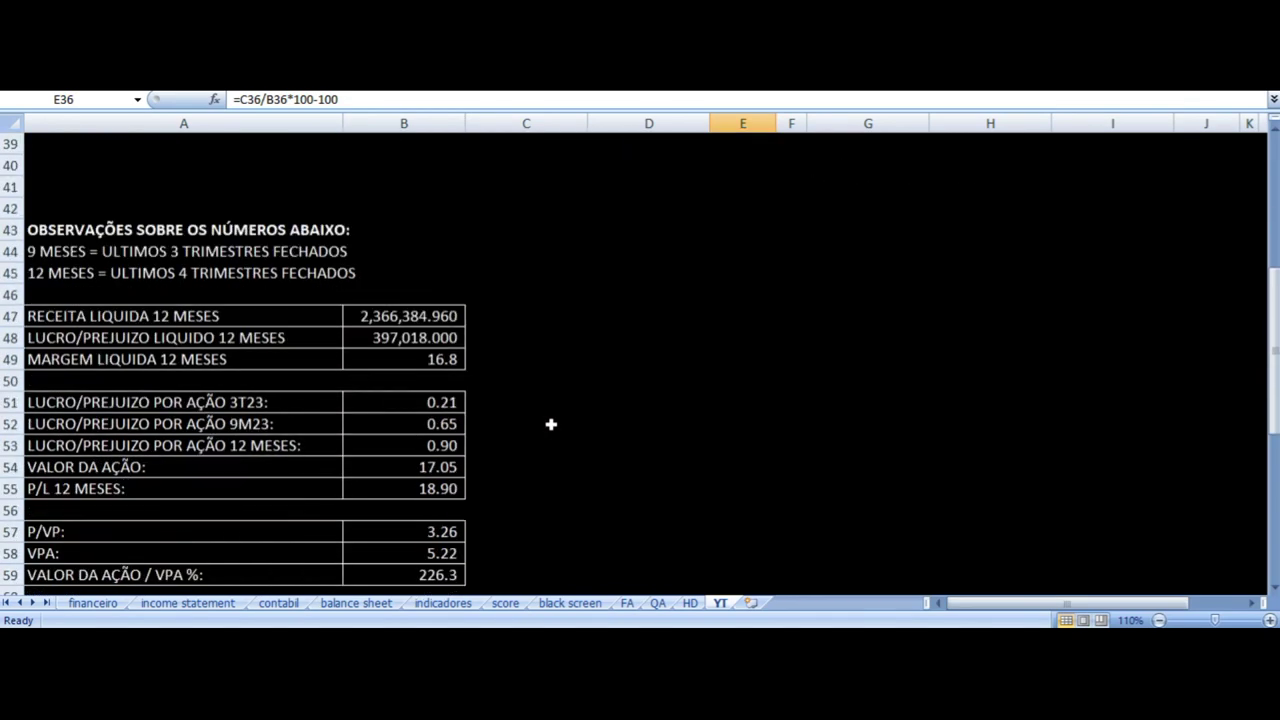
{"action": "scroll", "coordinate": [550, 424], "scroll_direction": "down", "scroll_amount": 1}
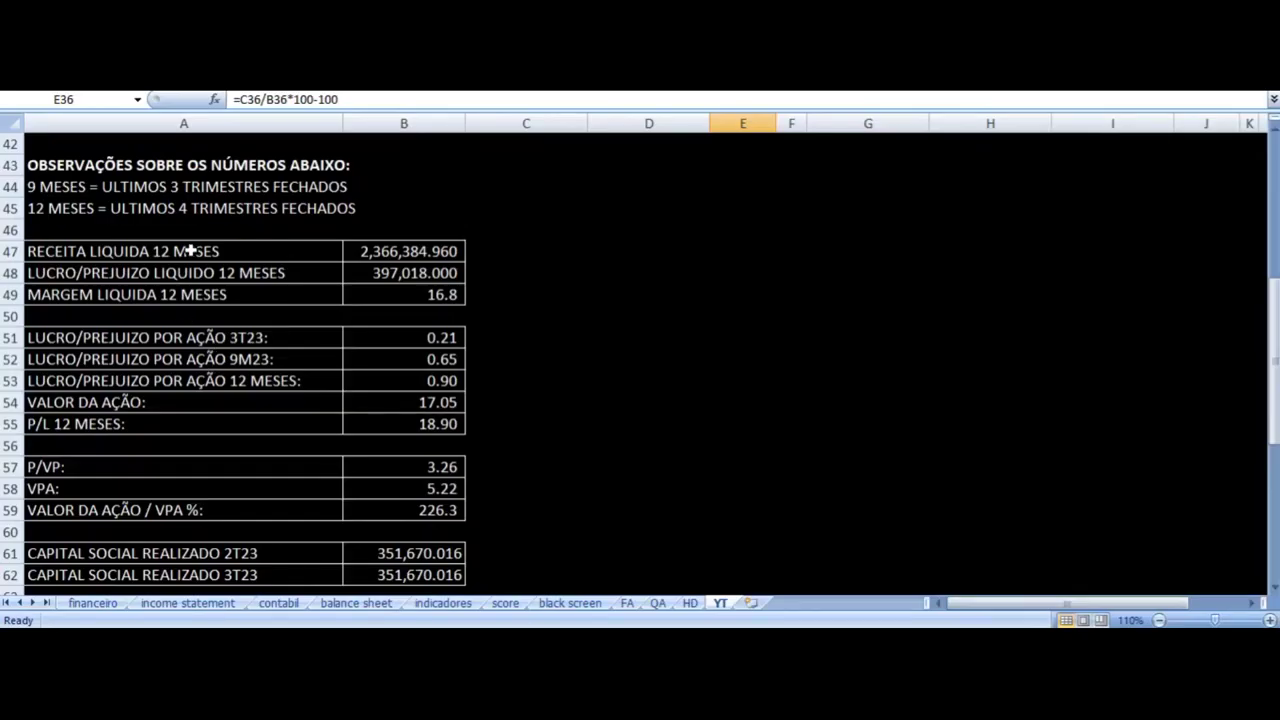
{"action": "left_click", "coordinate": [190, 251]}
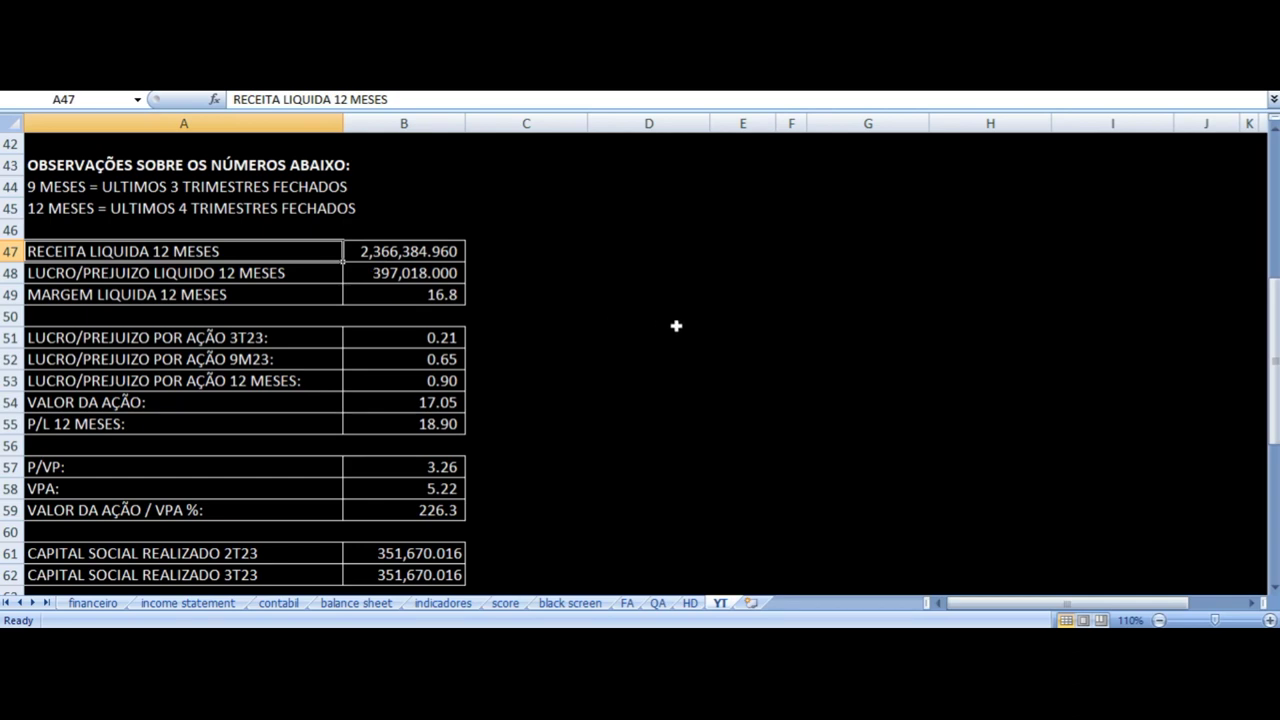
{"action": "key", "text": "Right"}
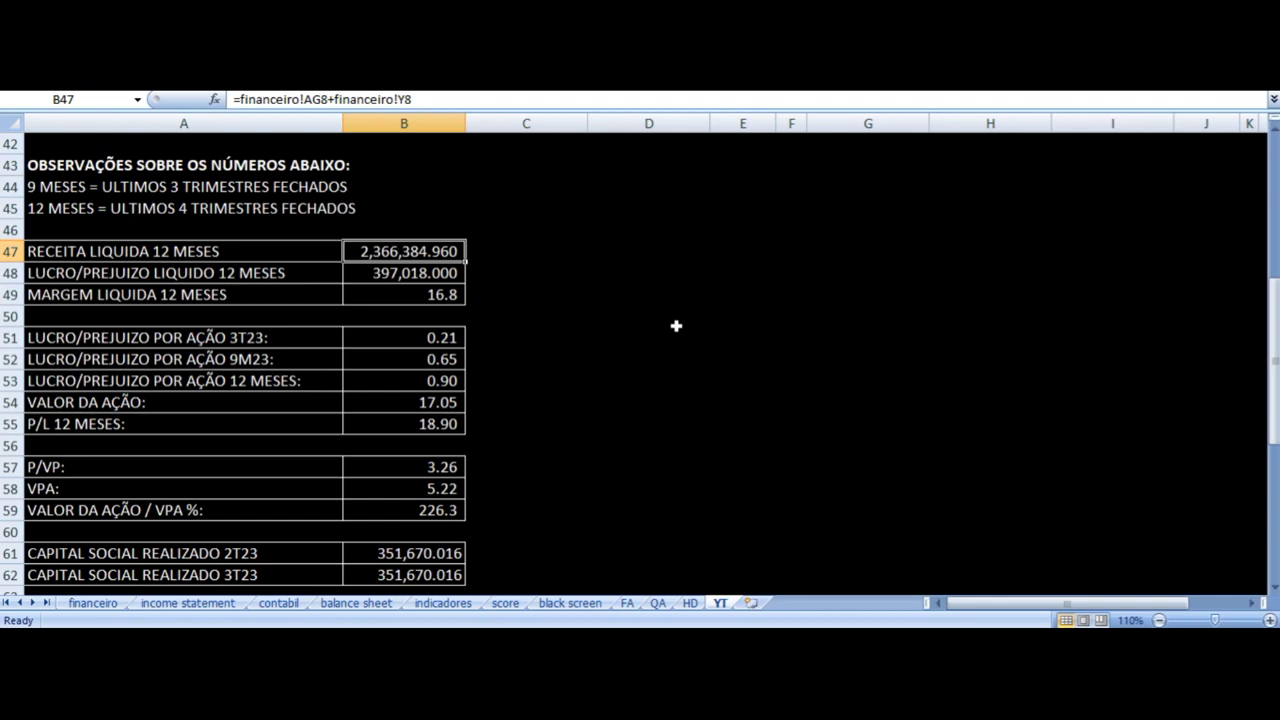
{"action": "key", "text": "Down"}
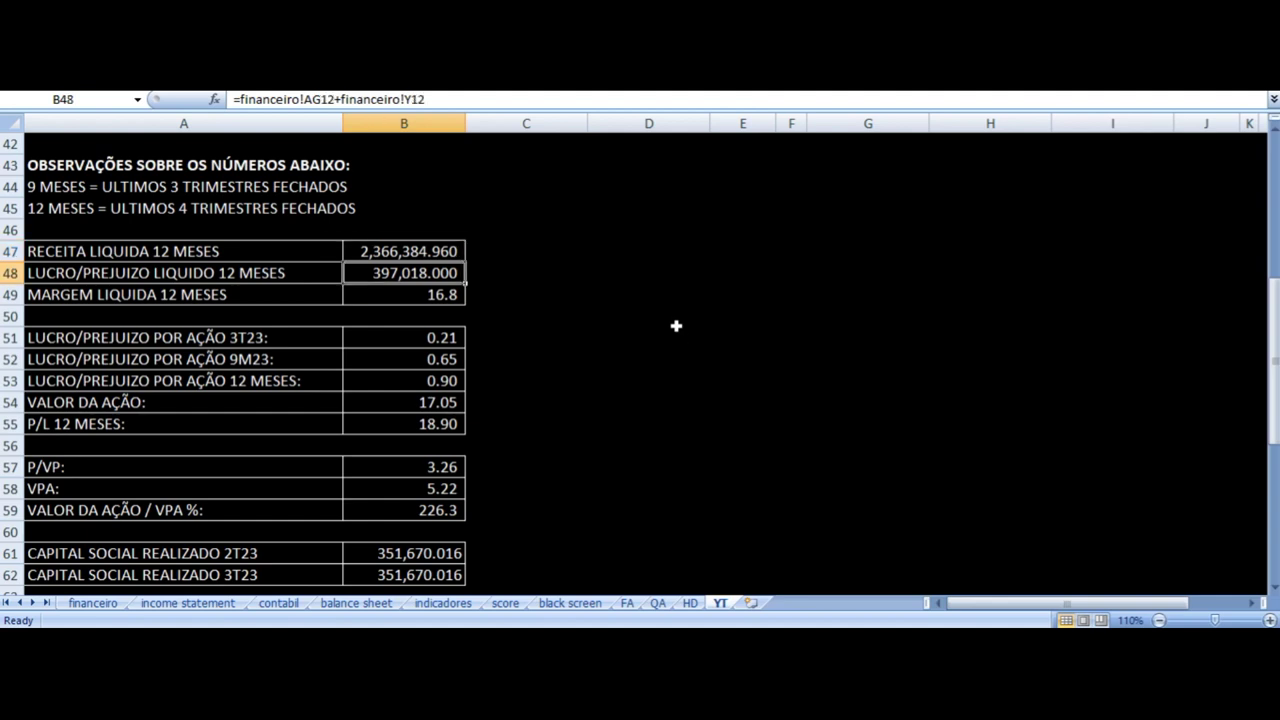
{"action": "key", "text": "Down"}
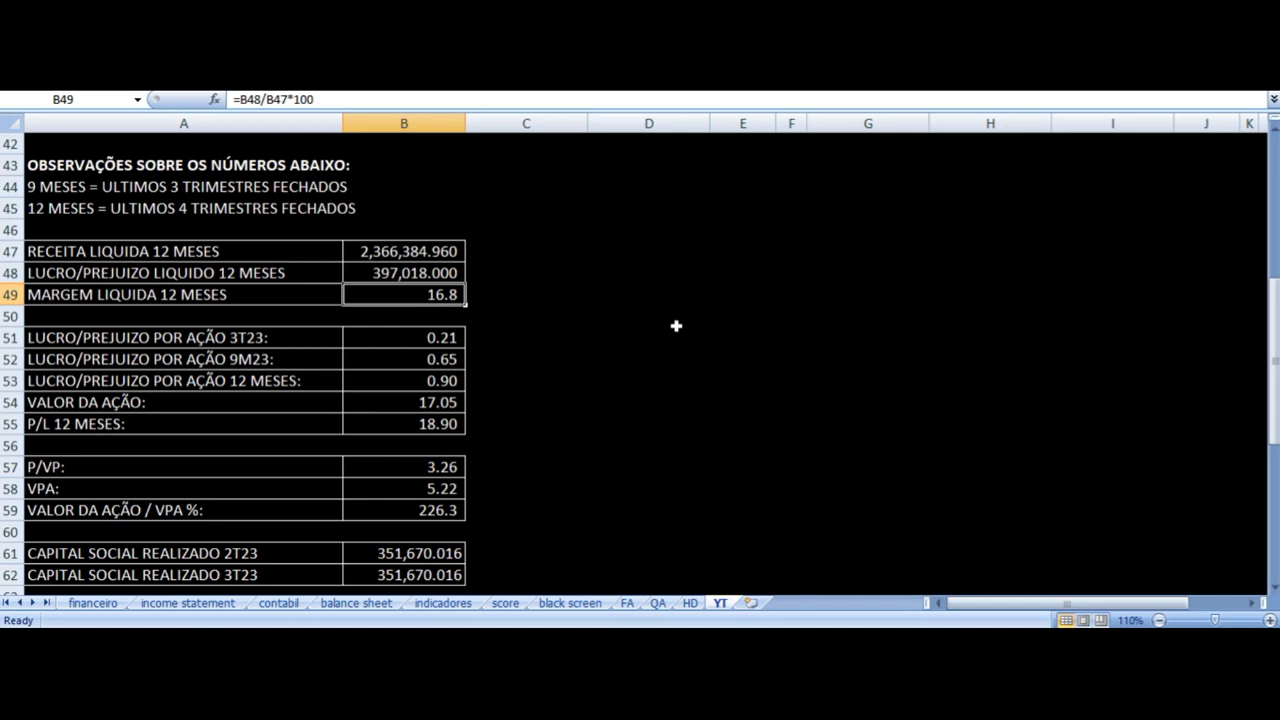
- Examine the profit per share for 3T23, 9M23 and the last 12 months
{"action": "key", "text": "Down"}
{"action": "key", "text": "Down"}
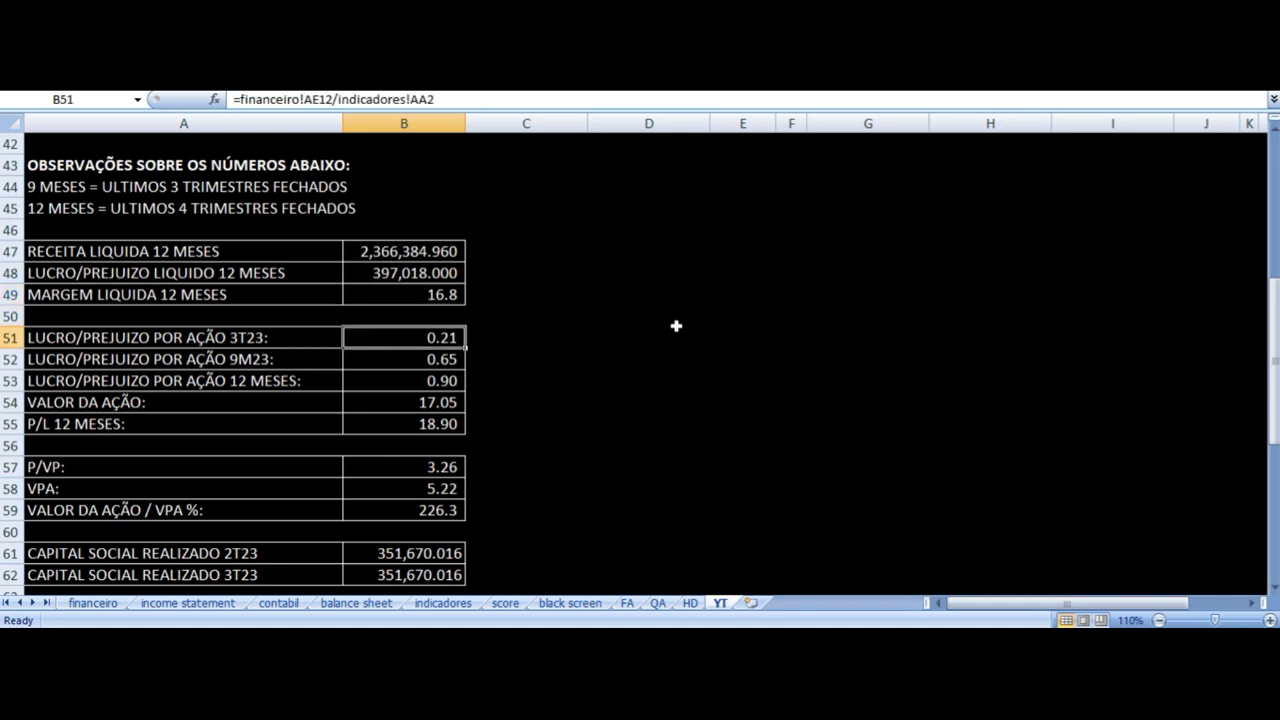
{"action": "key", "text": "Down"}
{"action": "key", "text": "Left"}
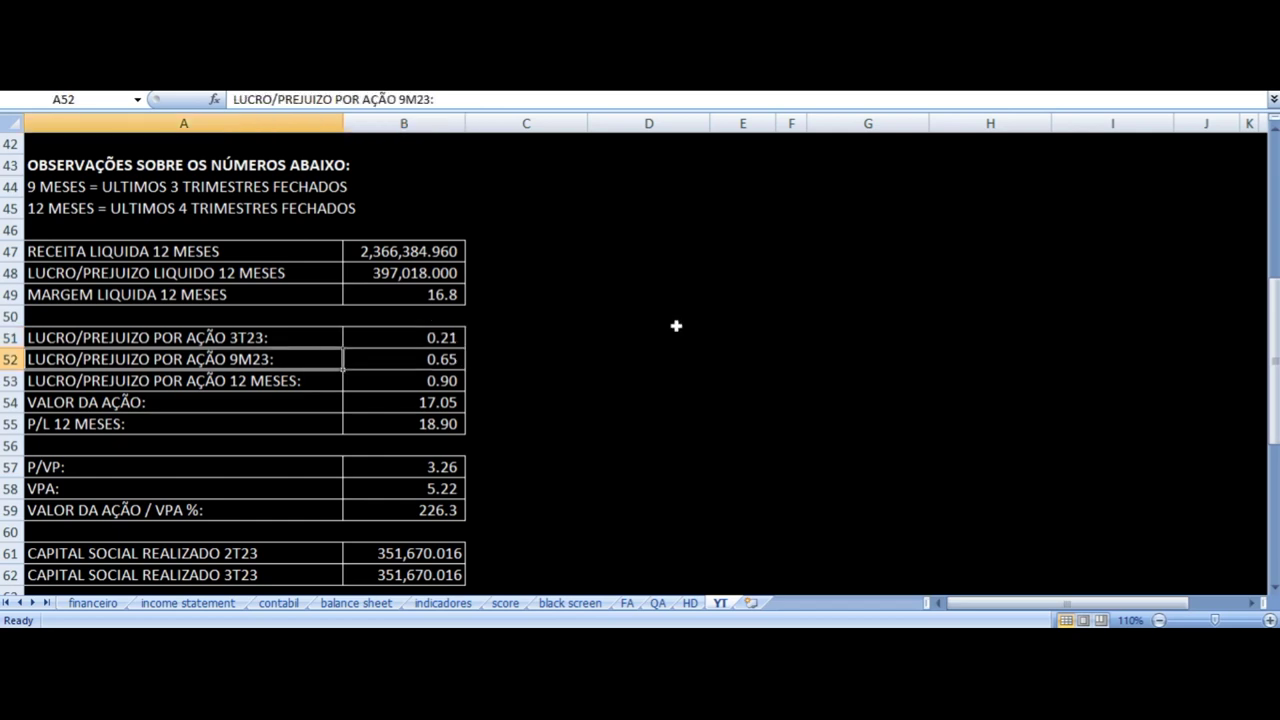
{"action": "key", "text": "Right"}
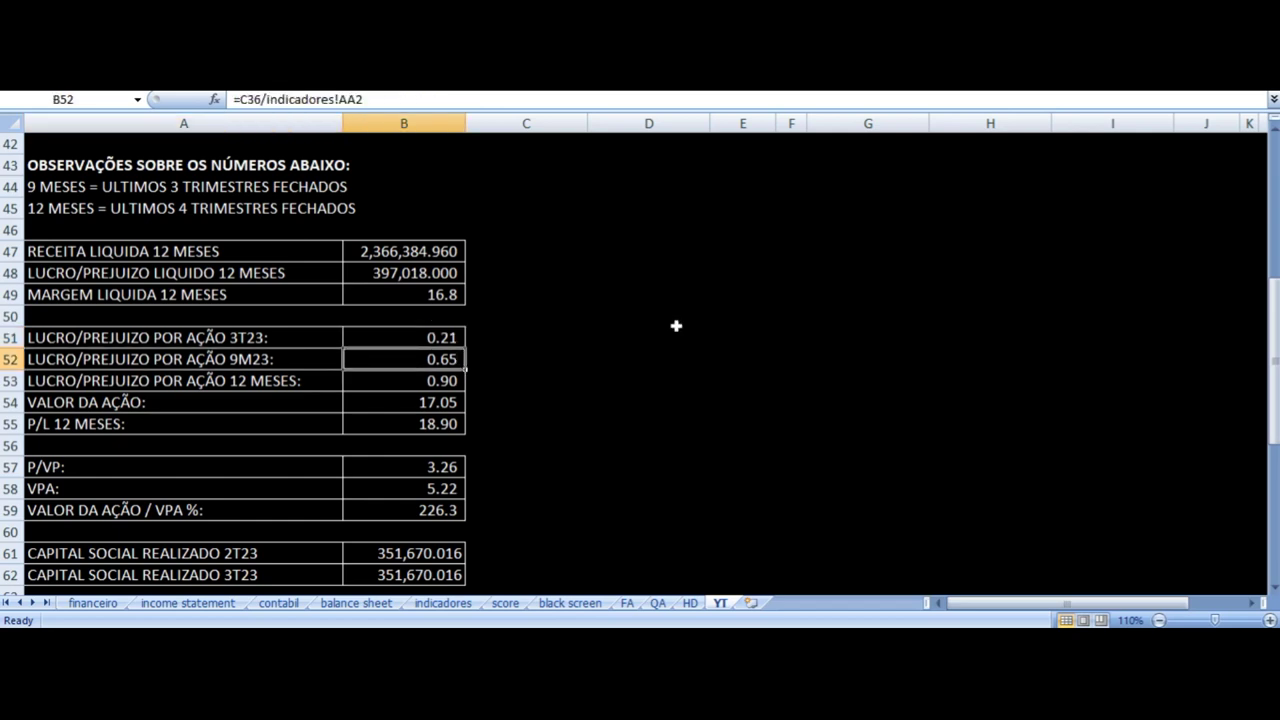
{"action": "key", "text": "Down"}
{"action": "key", "text": "Left"}
{"action": "key", "text": "Right"}
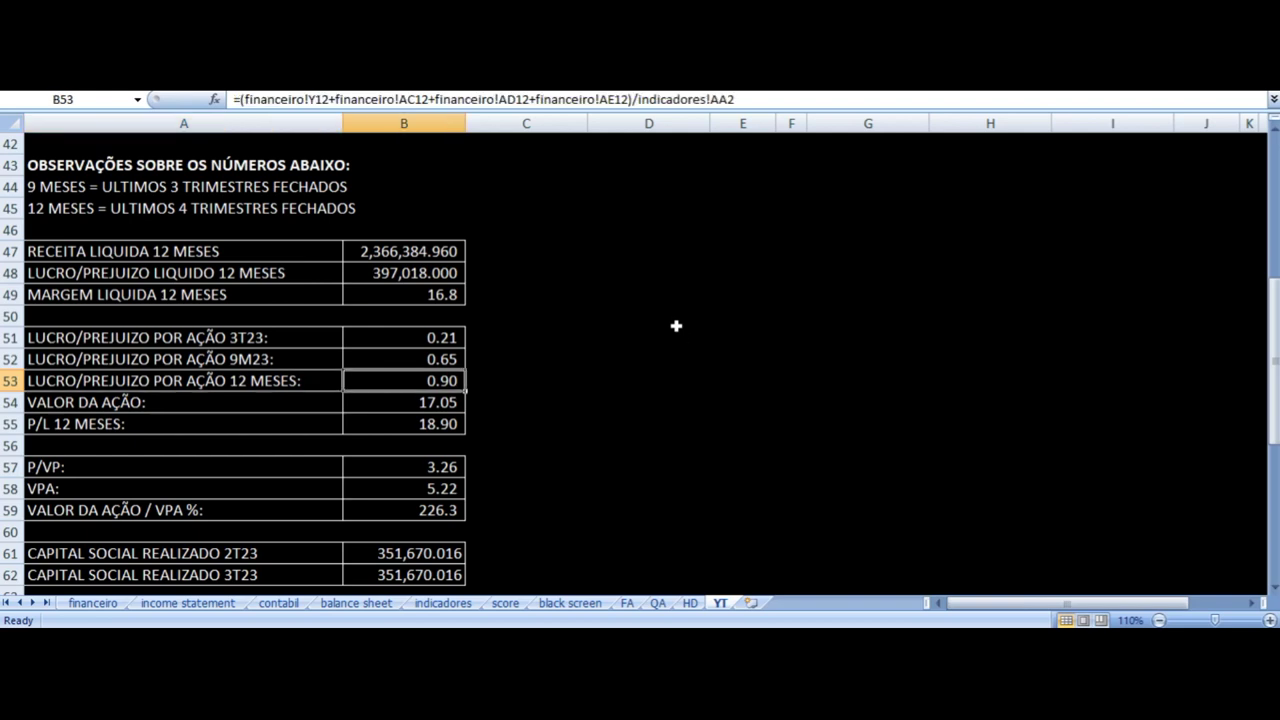
- Check the share price (VALOR DA AÇÃO) and the 12-month P/L ratio
{"action": "key", "text": "Down"}
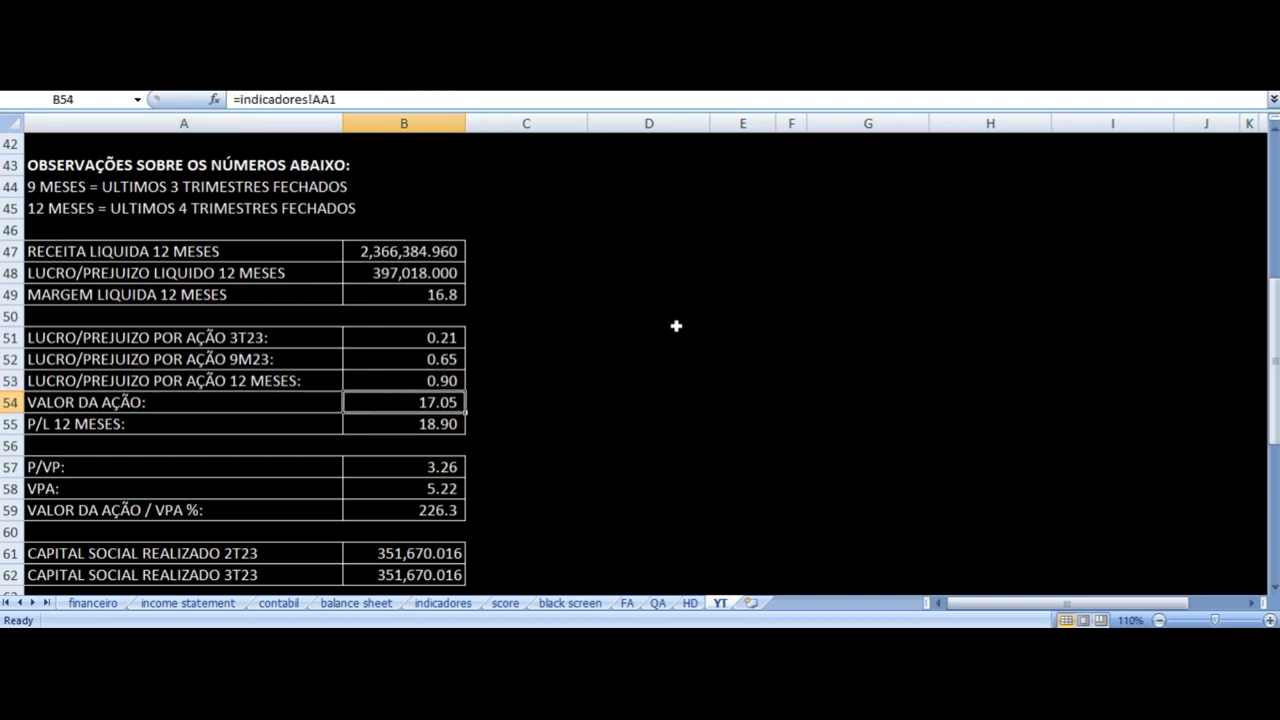
{"action": "key", "text": "Left"}
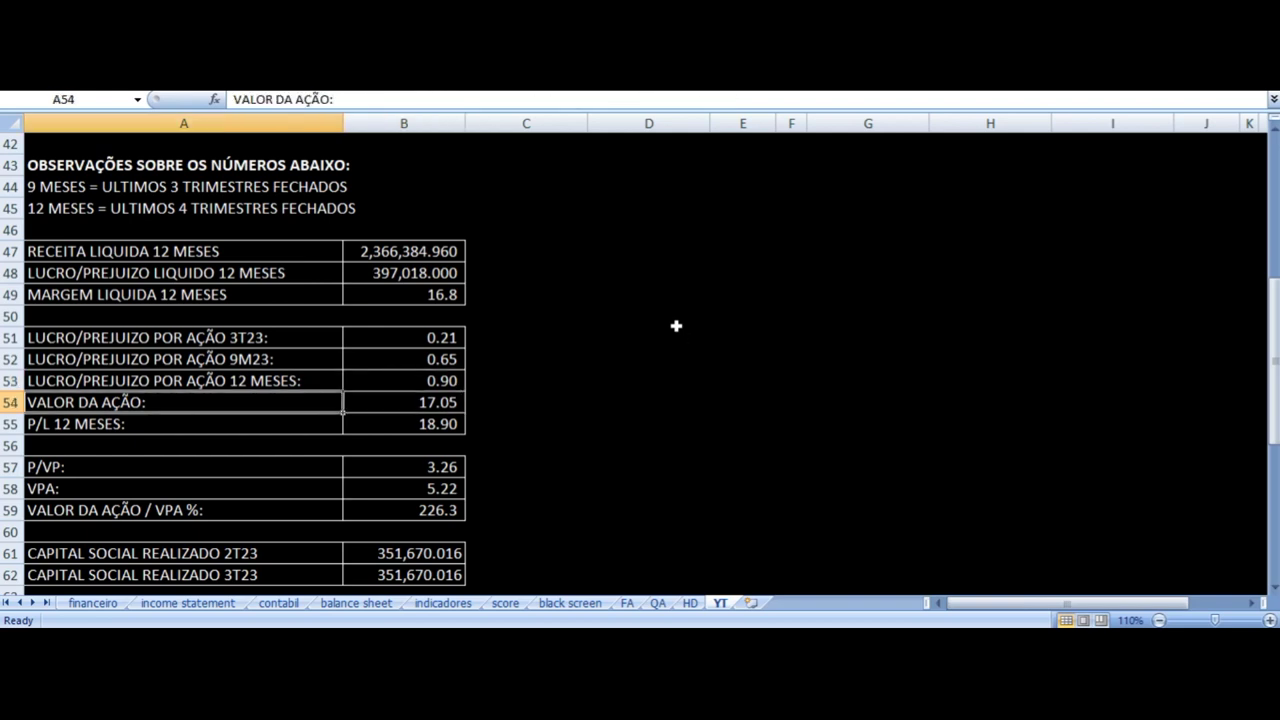
{"action": "key", "text": "Right"}
{"action": "key", "text": "Down"}
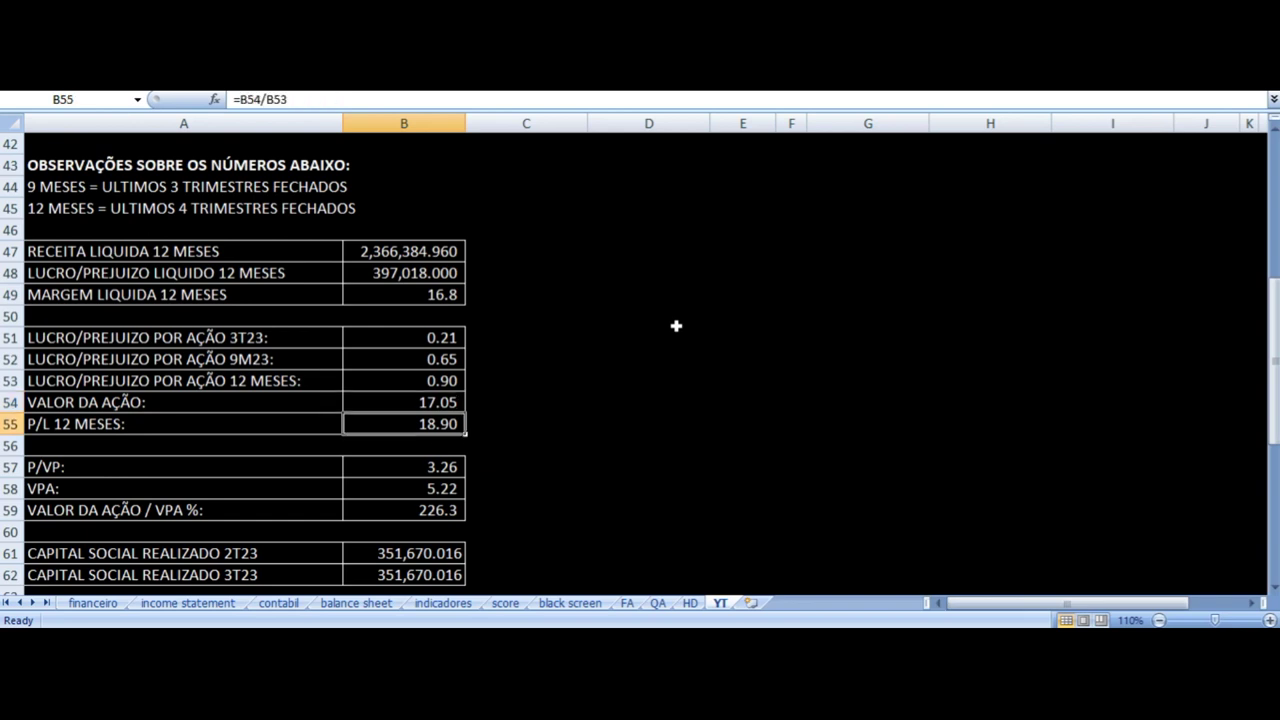
{"action": "key", "text": "Left"}
{"action": "key", "text": "Right"}
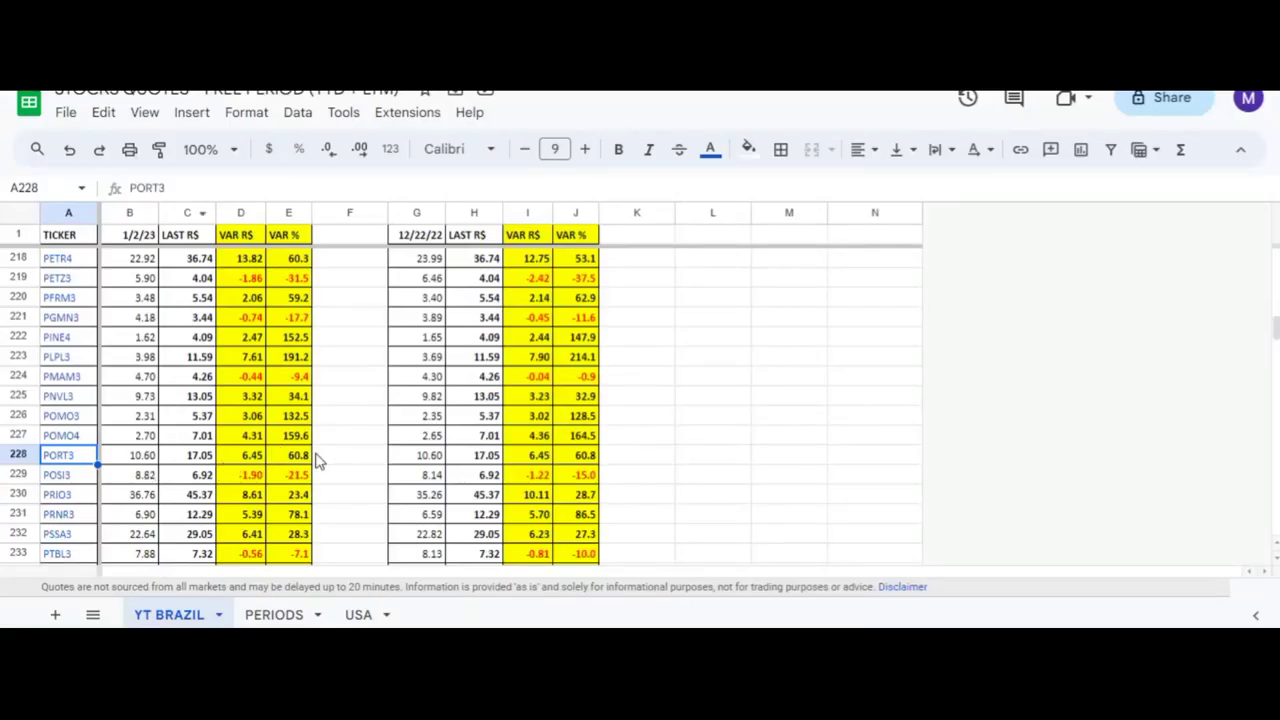
- Check PORT3's percentage price variation in the Google Sheets quotes and compare it with the nine-month net profit and revenue variations in Excel
{"action": "left_click", "coordinate": [300, 460]}
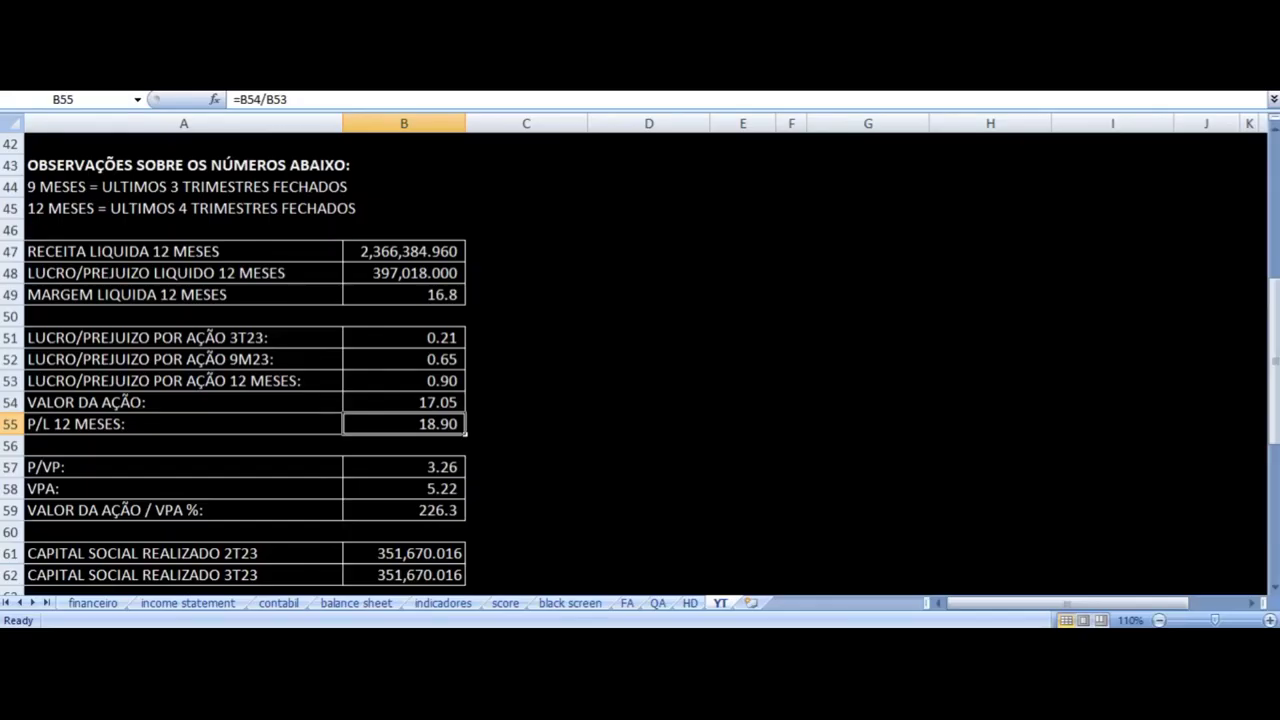
{"action": "scroll", "coordinate": [424, 364], "scroll_direction": "up", "scroll_amount": 8}
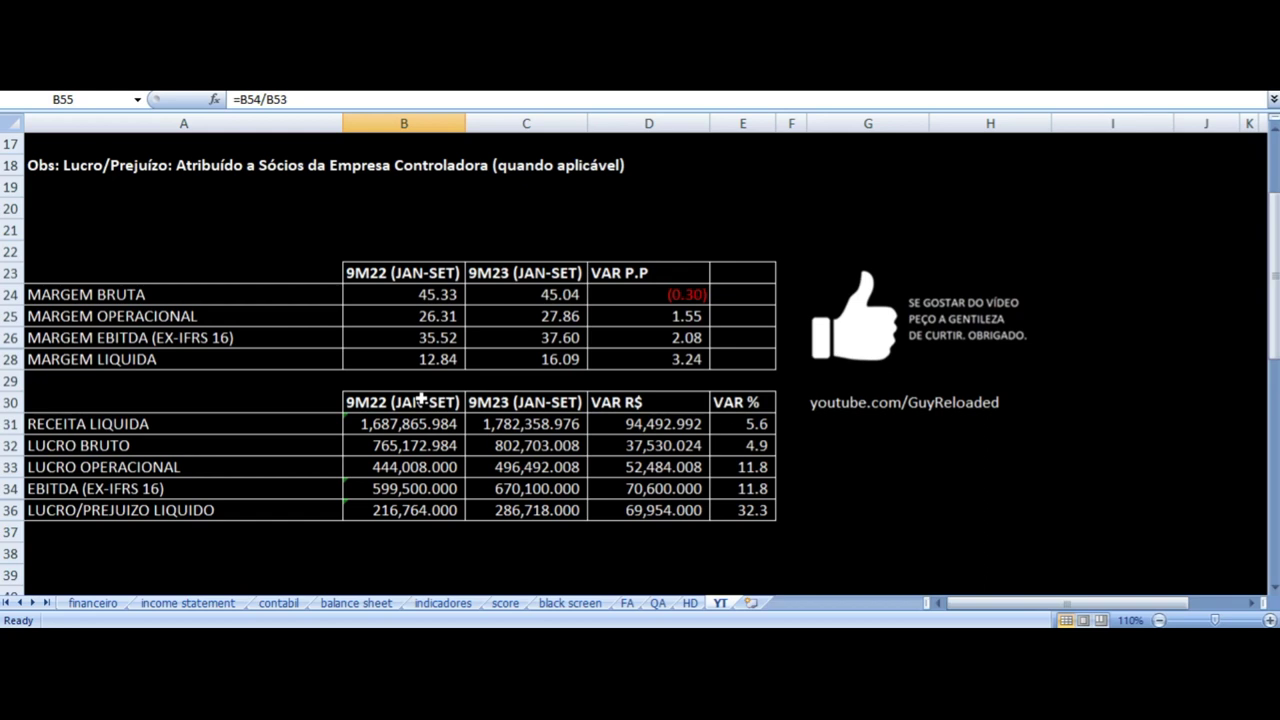
{"action": "left_click", "coordinate": [740, 510]}
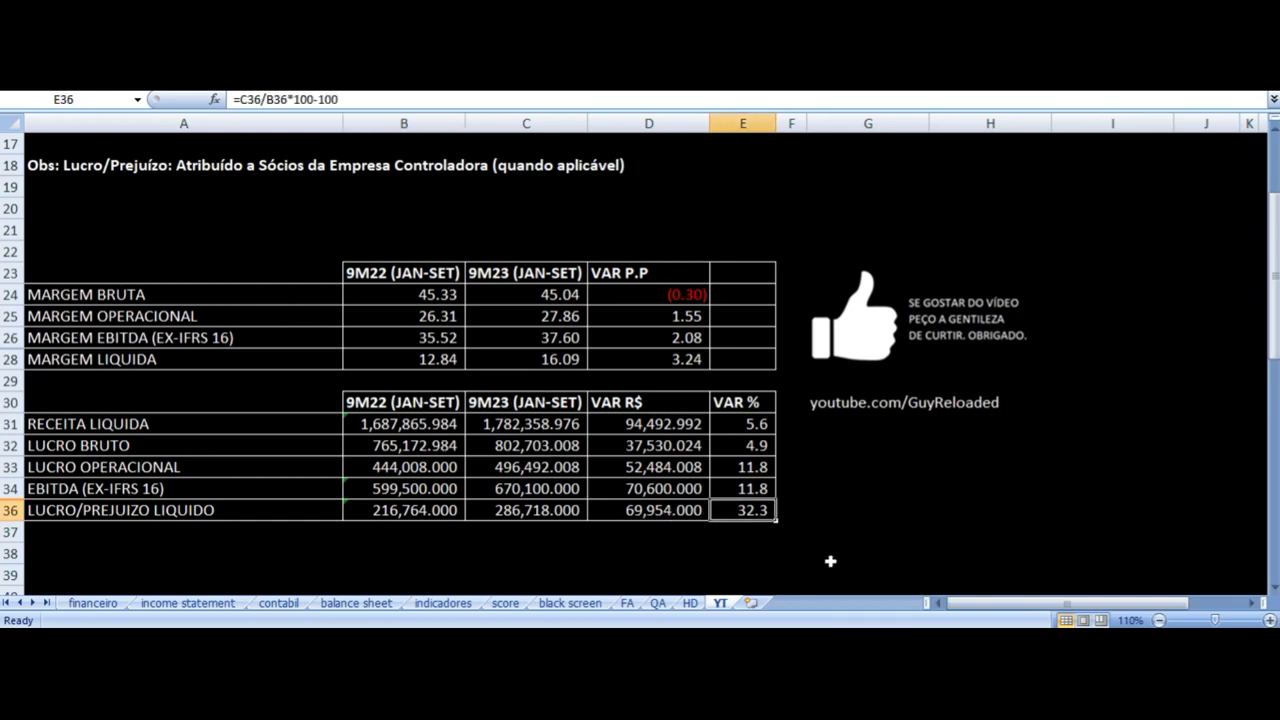
{"action": "left_click", "coordinate": [742, 427]}
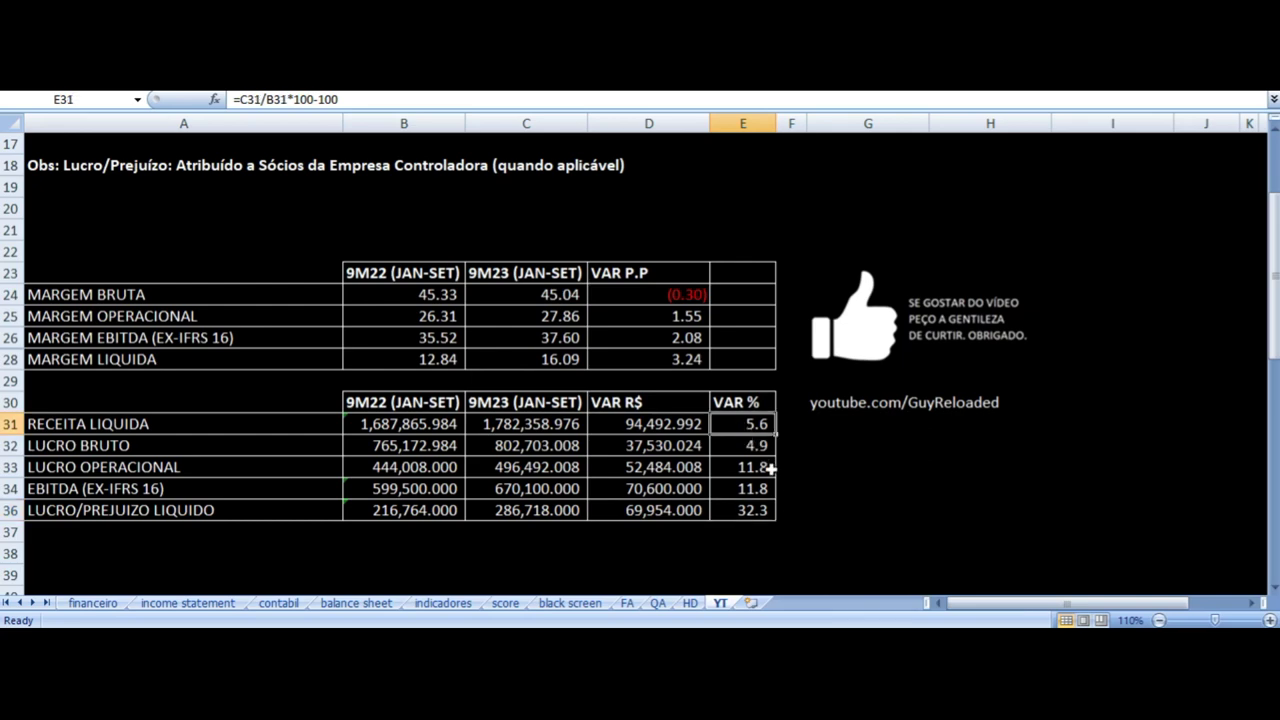
- Check the 3T22 versus 3T23 percentage variations of net revenue and net profit, and select the comparison block B10:E16
{"action": "scroll", "coordinate": [770, 468], "scroll_direction": "up", "scroll_amount": 5}
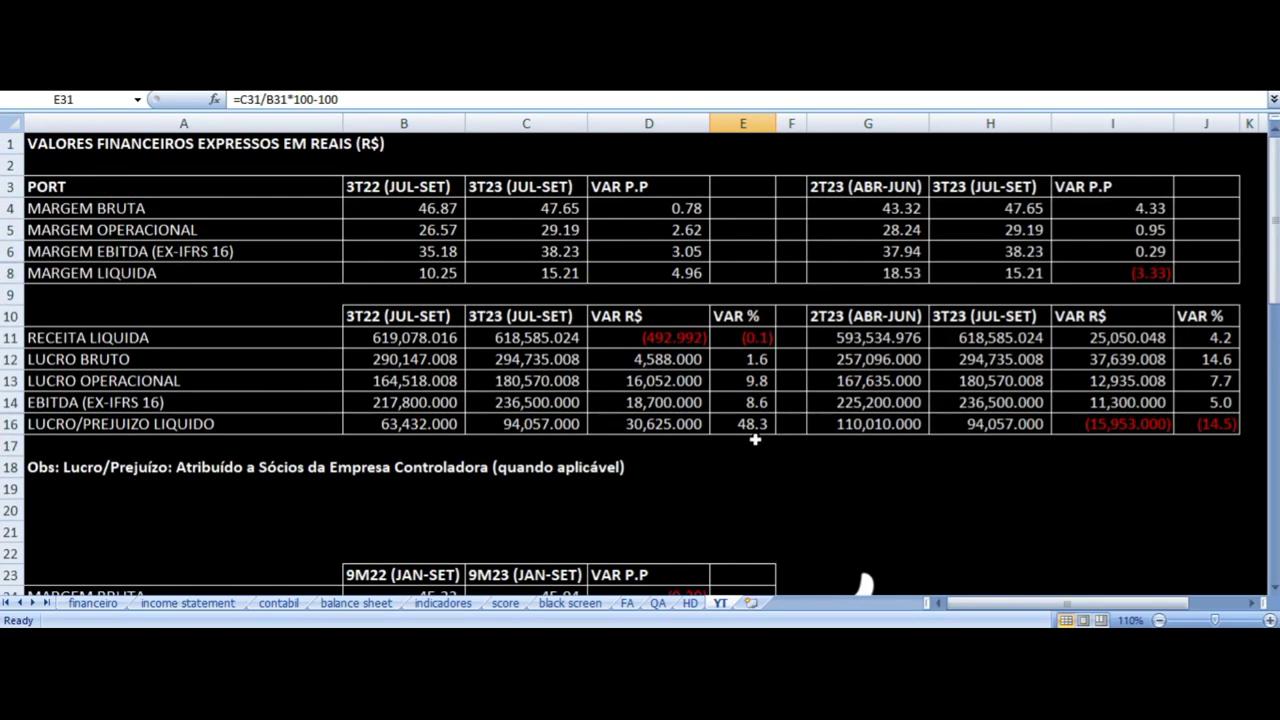
{"action": "left_click", "coordinate": [752, 340]}
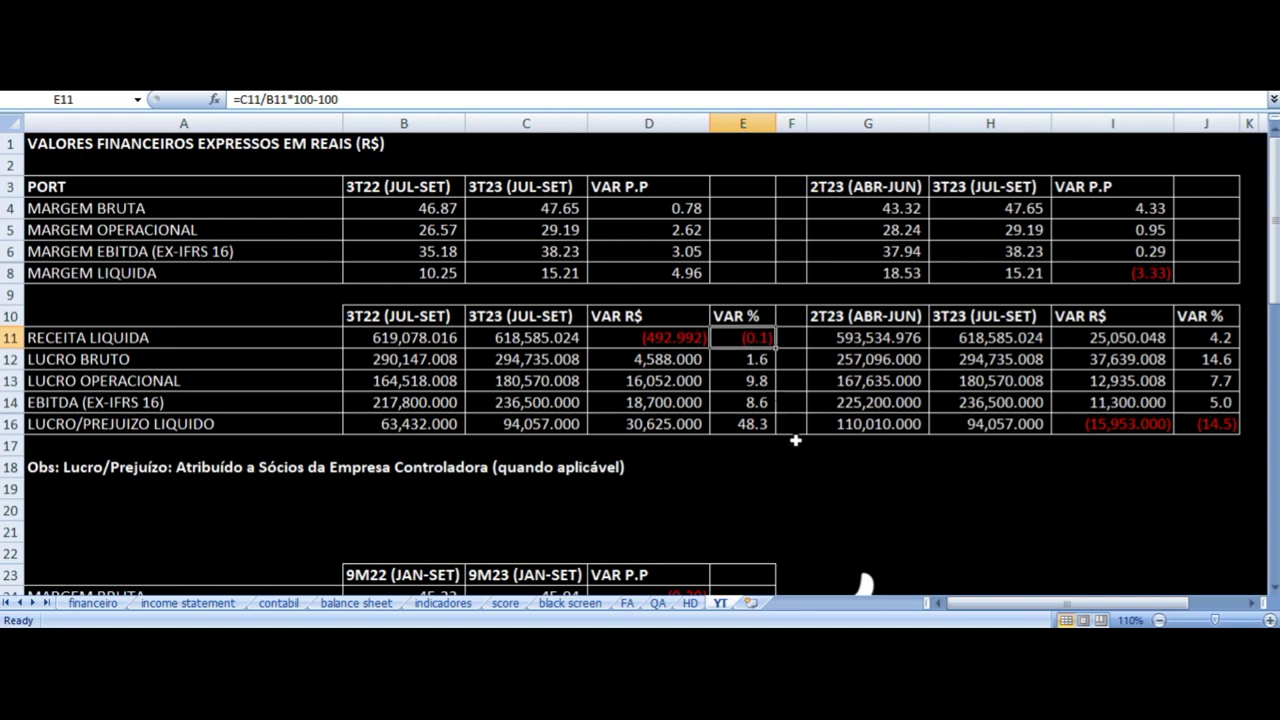
{"action": "left_click", "coordinate": [752, 426]}
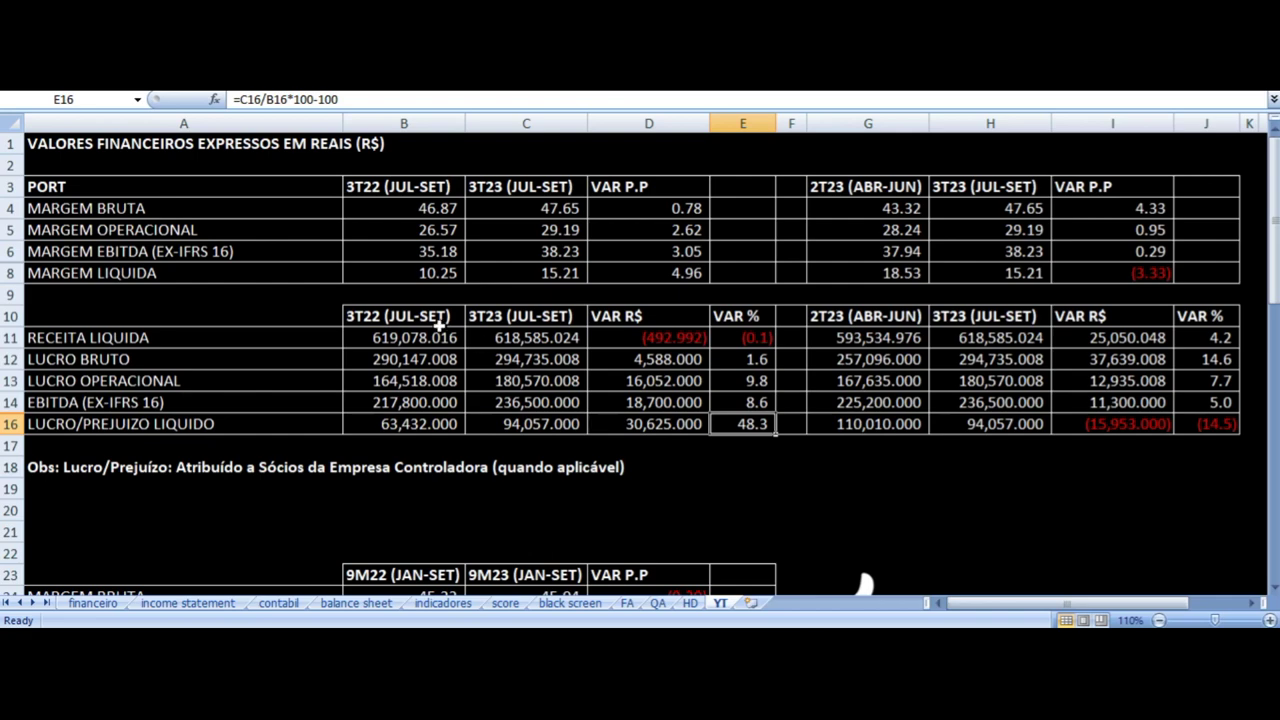
{"action": "left_click_drag", "start_coordinate": [432, 318], "coordinate": [751, 424]}
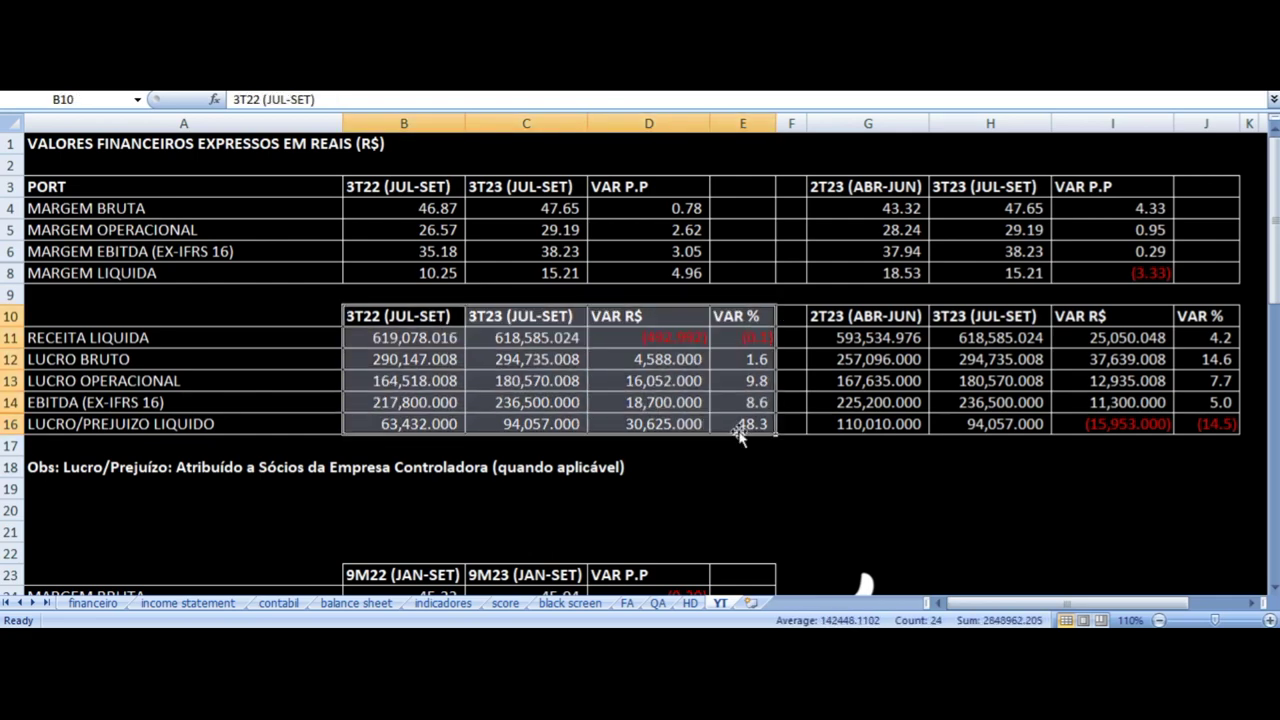
- Go over the nine-month and 12-month figures, and check the share price and the 12-month P/L ratio
{"action": "scroll", "coordinate": [614, 402], "scroll_direction": "down", "scroll_amount": 1}
{"action": "scroll", "coordinate": [614, 402], "scroll_direction": "down", "scroll_amount": 4}
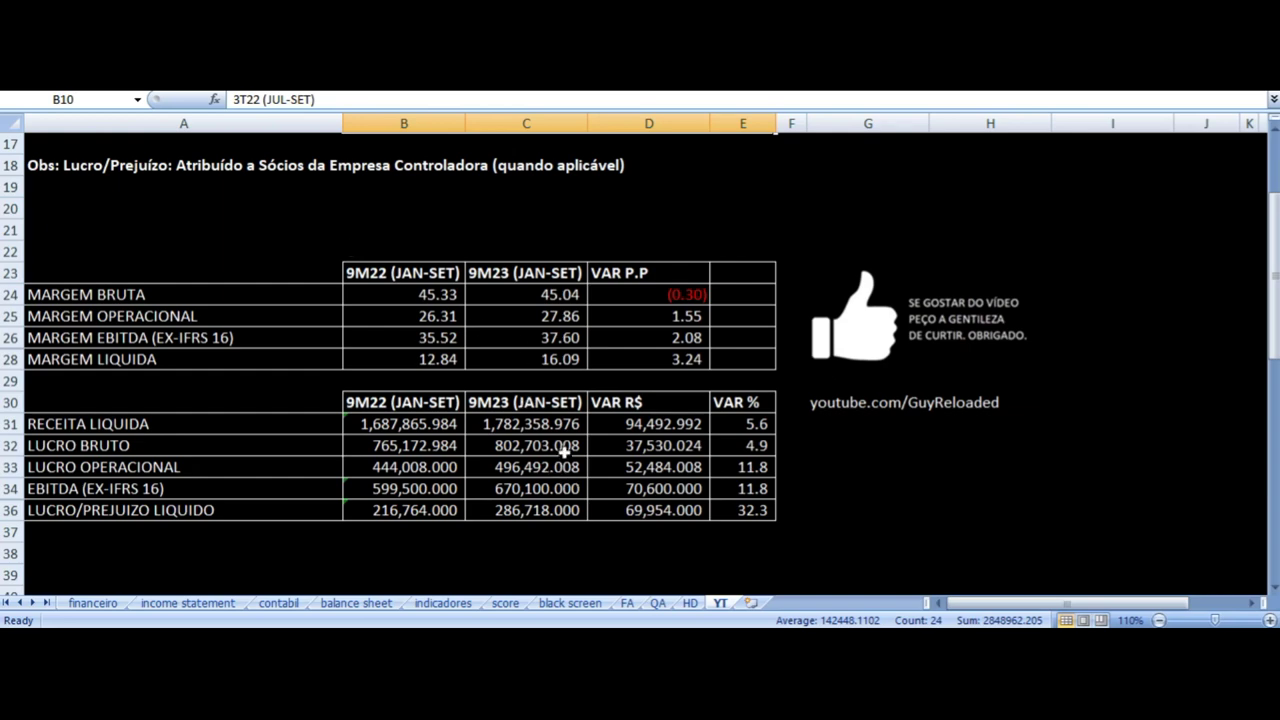
{"action": "scroll", "coordinate": [563, 443], "scroll_direction": "down", "scroll_amount": 9}
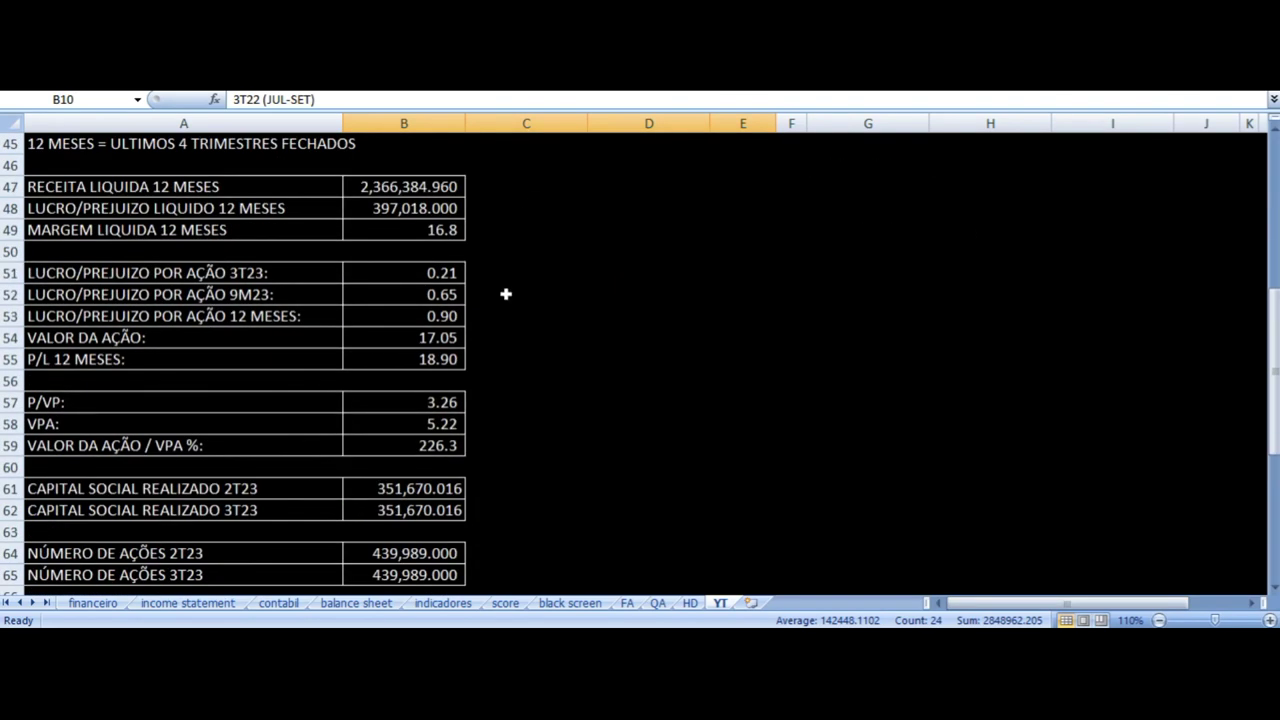
{"action": "scroll", "coordinate": [581, 320], "scroll_direction": "up", "scroll_amount": 9}
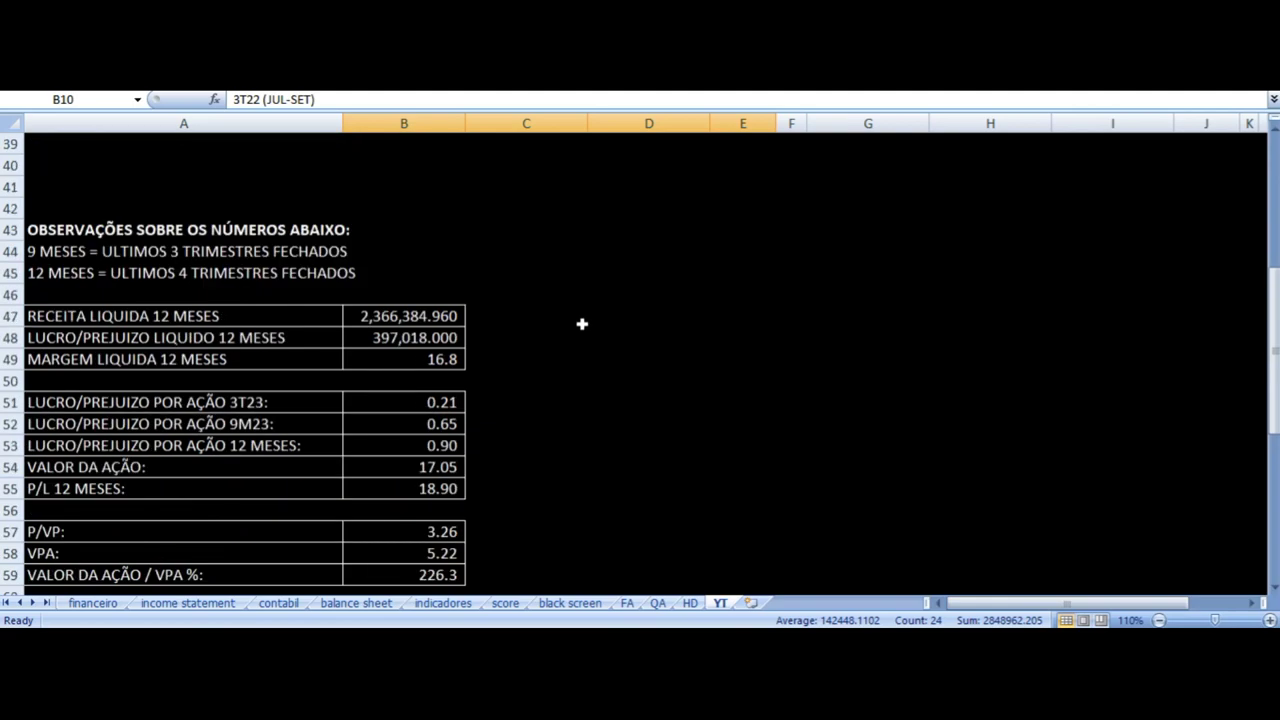
{"action": "scroll", "coordinate": [581, 320], "scroll_direction": "down", "scroll_amount": 8}
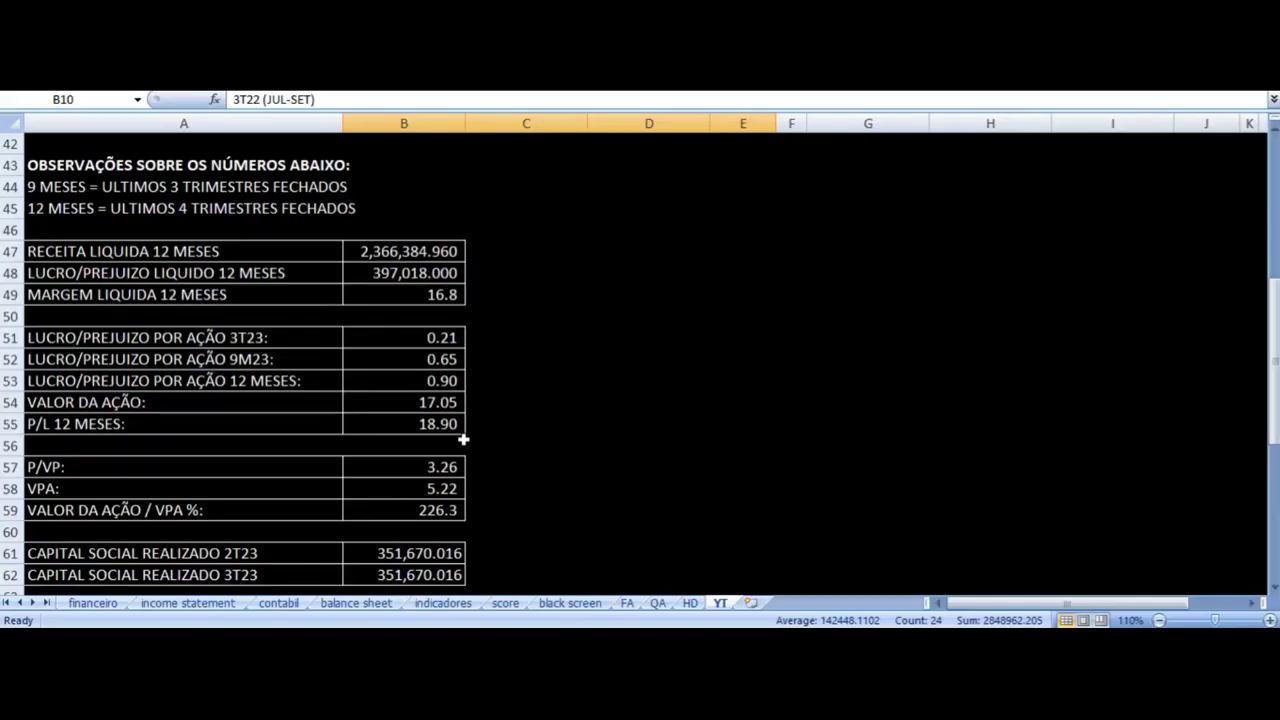
{"action": "scroll", "coordinate": [439, 392], "scroll_direction": "down", "scroll_amount": 2}
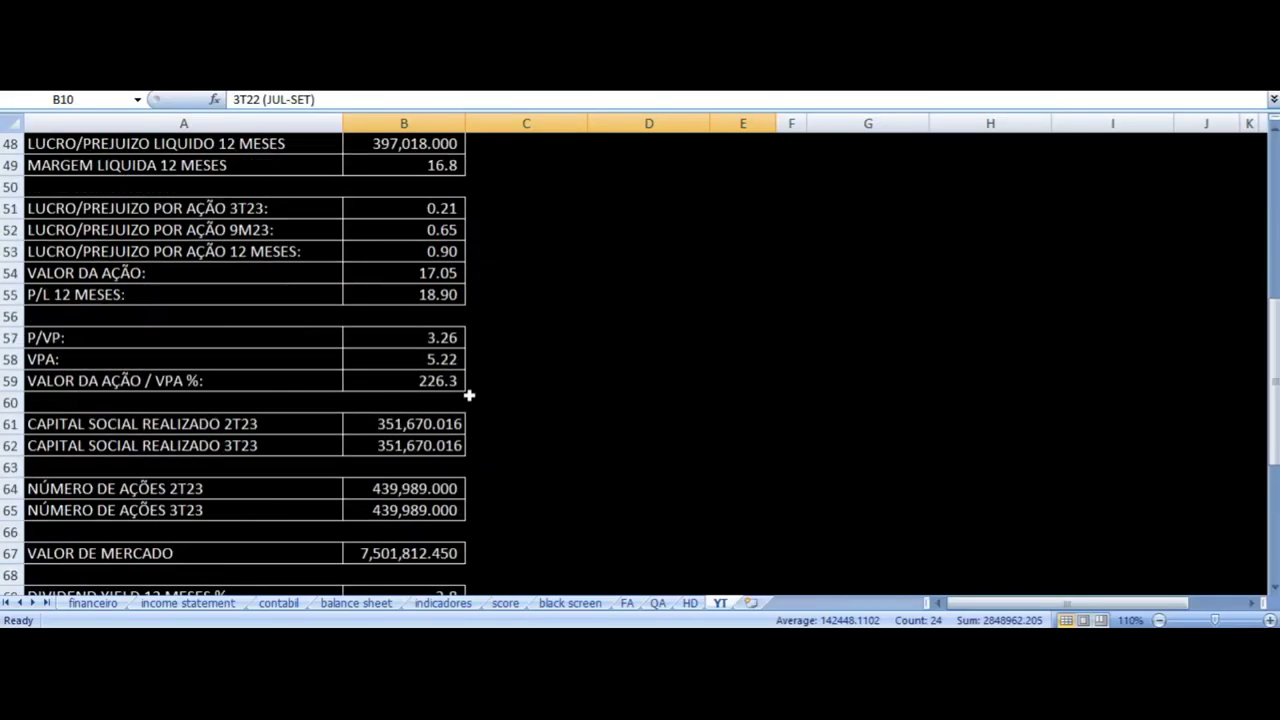
{"action": "scroll", "coordinate": [443, 357], "scroll_direction": "up", "scroll_amount": 1}
{"action": "left_click", "coordinate": [439, 338]}
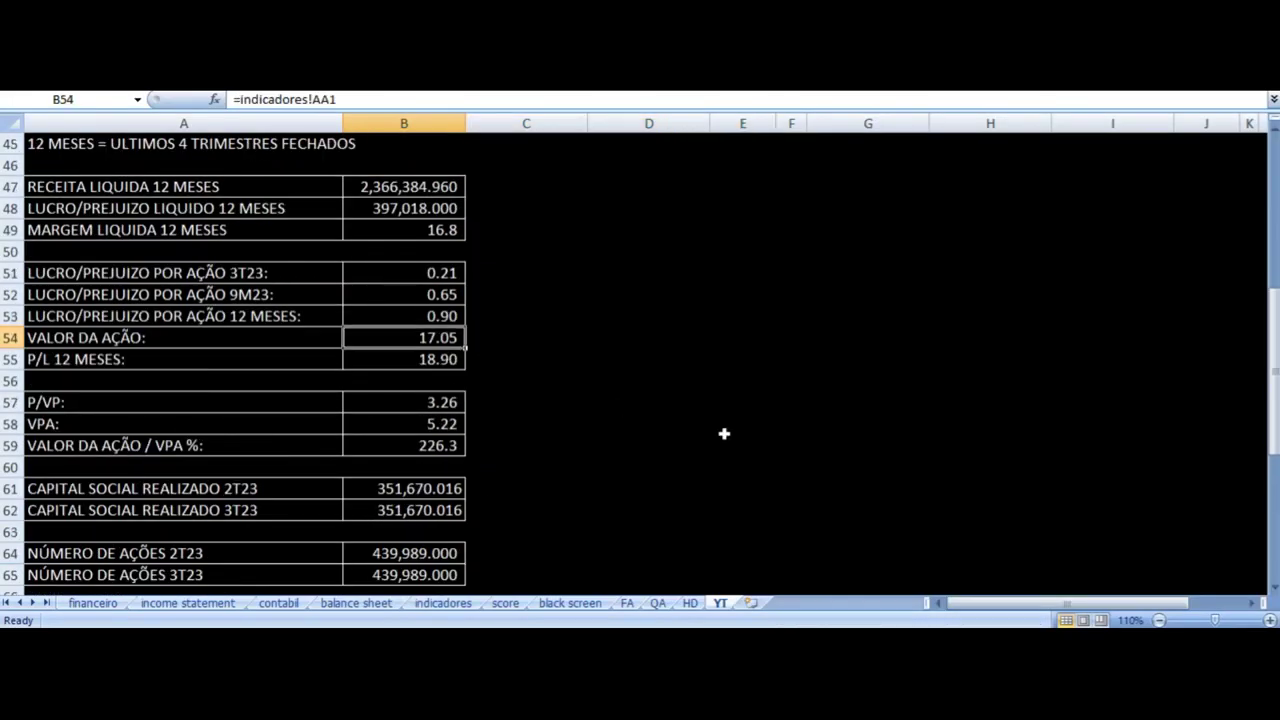
{"action": "key", "text": "Down"}
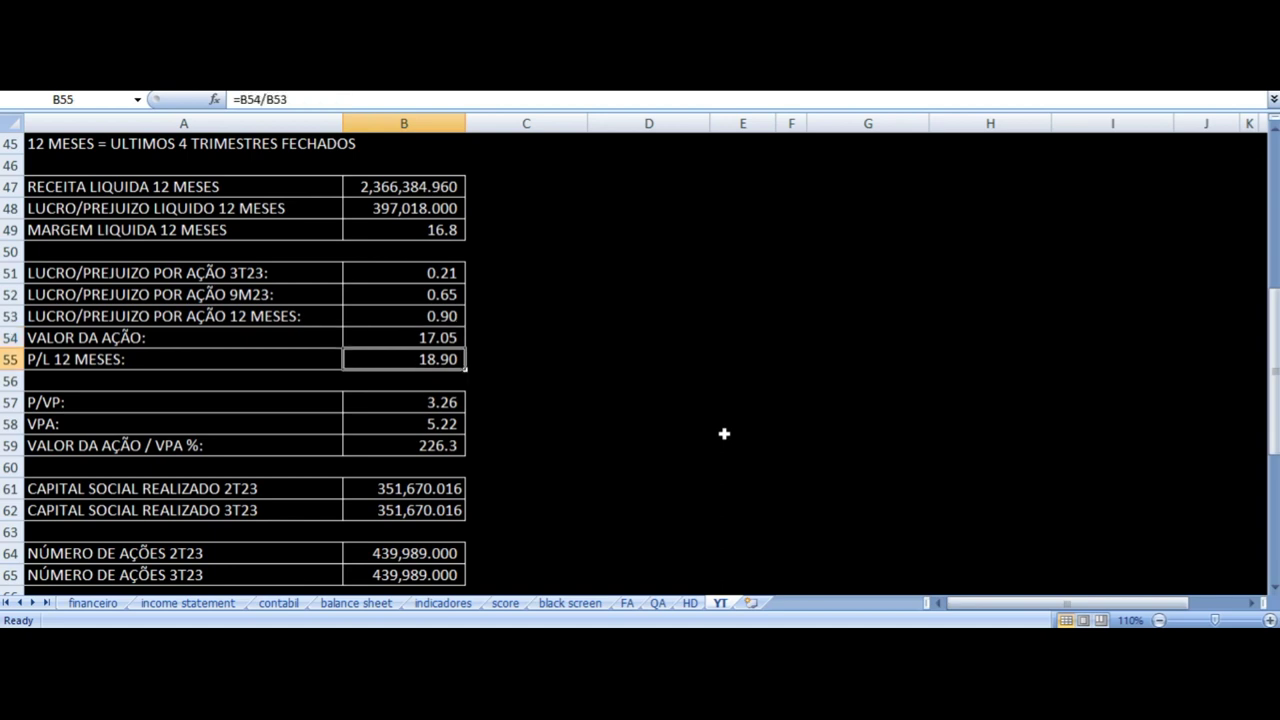
- Check PORT3's P/VP ratio and its book value per share (VPA)
{"action": "key", "text": "Left"}
{"action": "key", "text": "Down"}
{"action": "key", "text": "Down"}
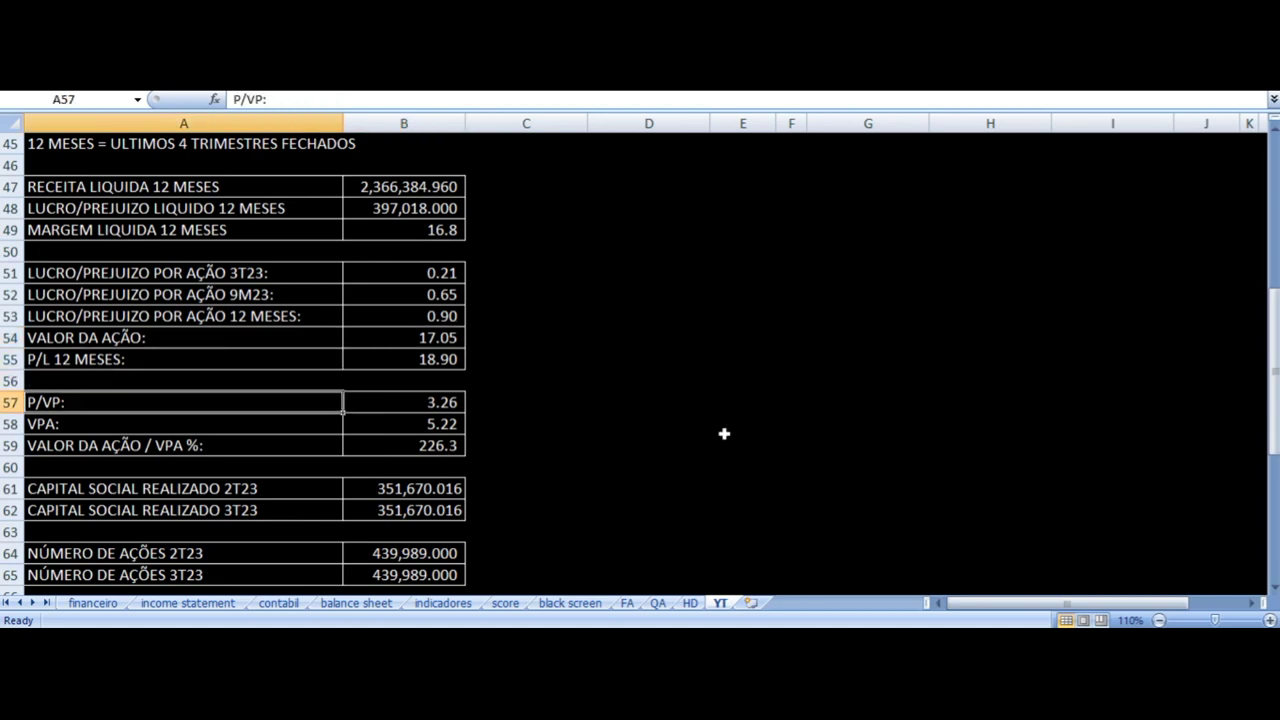
{"action": "key", "text": "Right"}
{"action": "key", "text": "Down"}
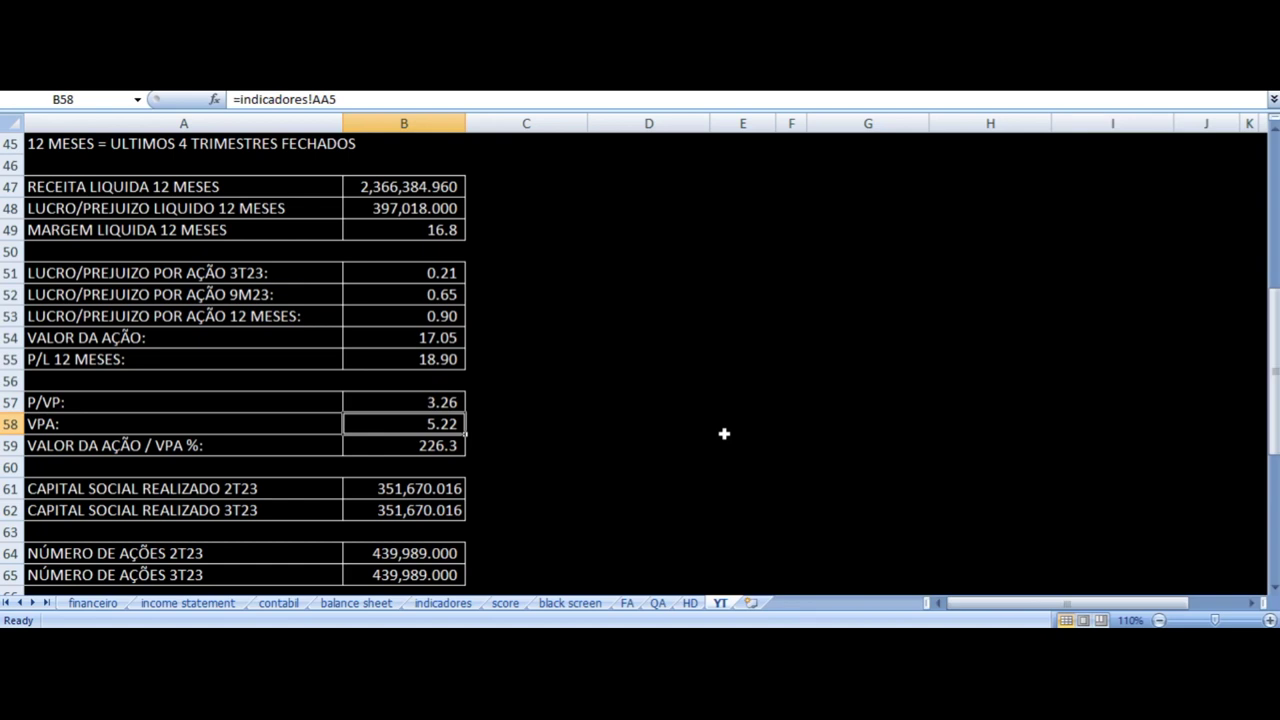
- Compare the share price (VALOR DA AÇÃO) with the book value per share (VPA)
{"action": "key", "text": "Up"}
{"action": "key", "text": "Up"}
{"action": "key", "text": "Up"}
{"action": "key", "text": "Up"}
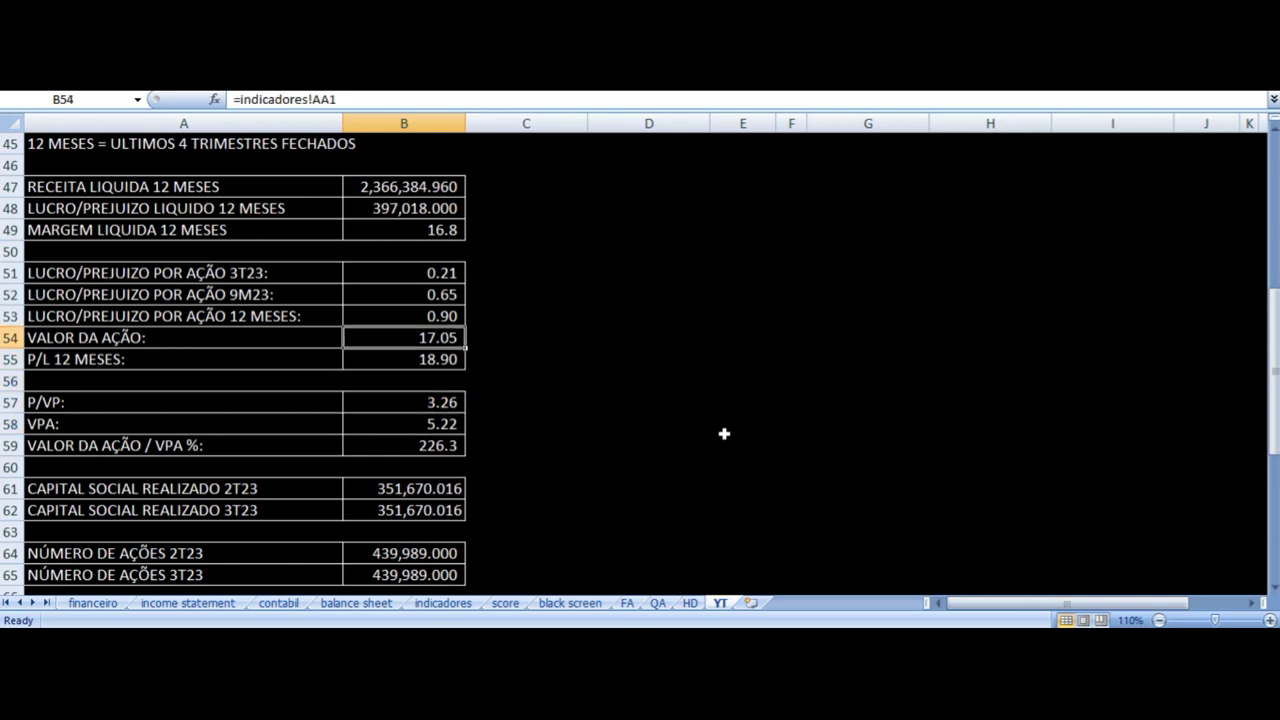
{"action": "key", "text": "Down"}
{"action": "key", "text": "Down"}
{"action": "key", "text": "Down"}
{"action": "key", "text": "Down"}
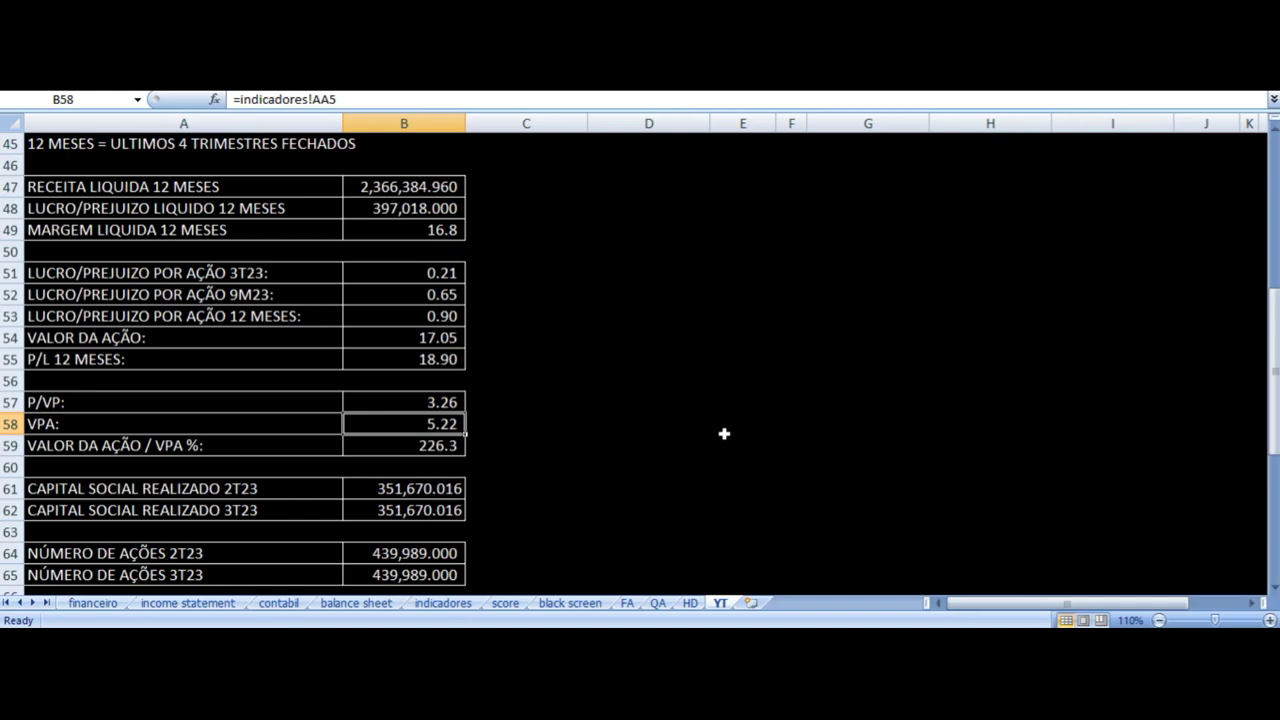
- Check the P/VP ratio against the VALOR DA AÇÃO / VPA % indicator
{"action": "key", "text": "Up"}
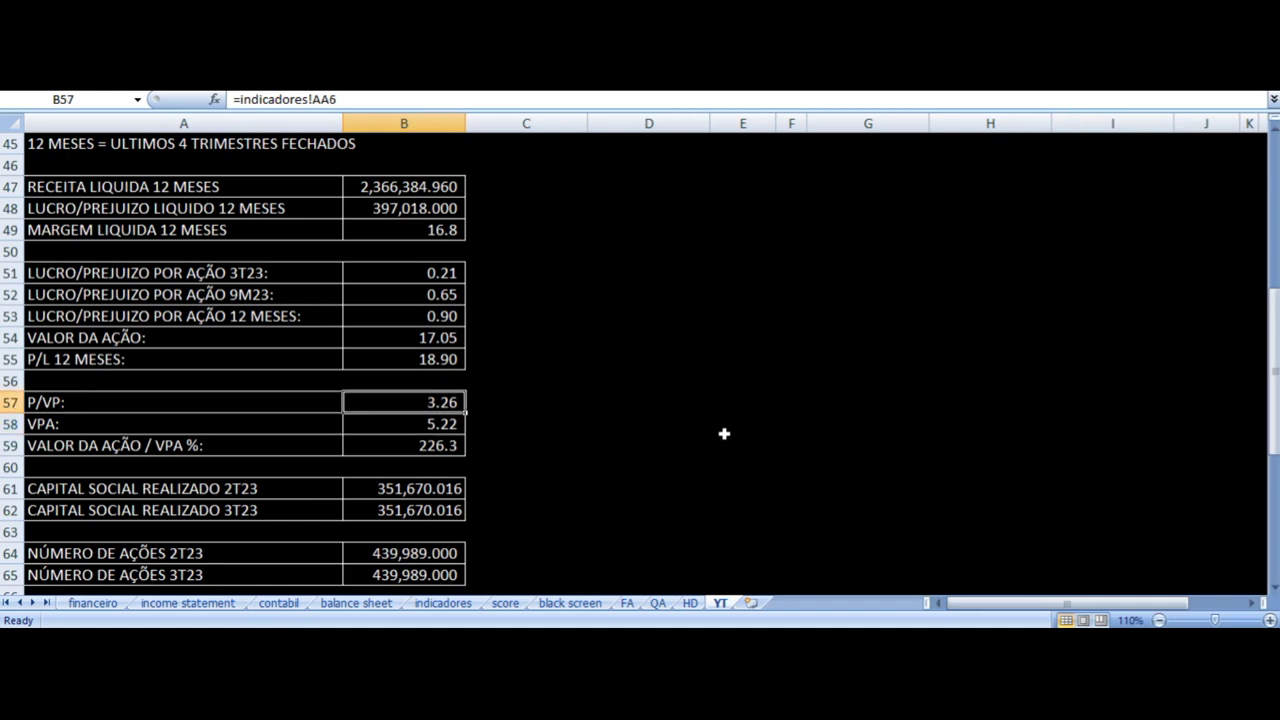
{"action": "key", "text": "Down"}
{"action": "key", "text": "Down"}
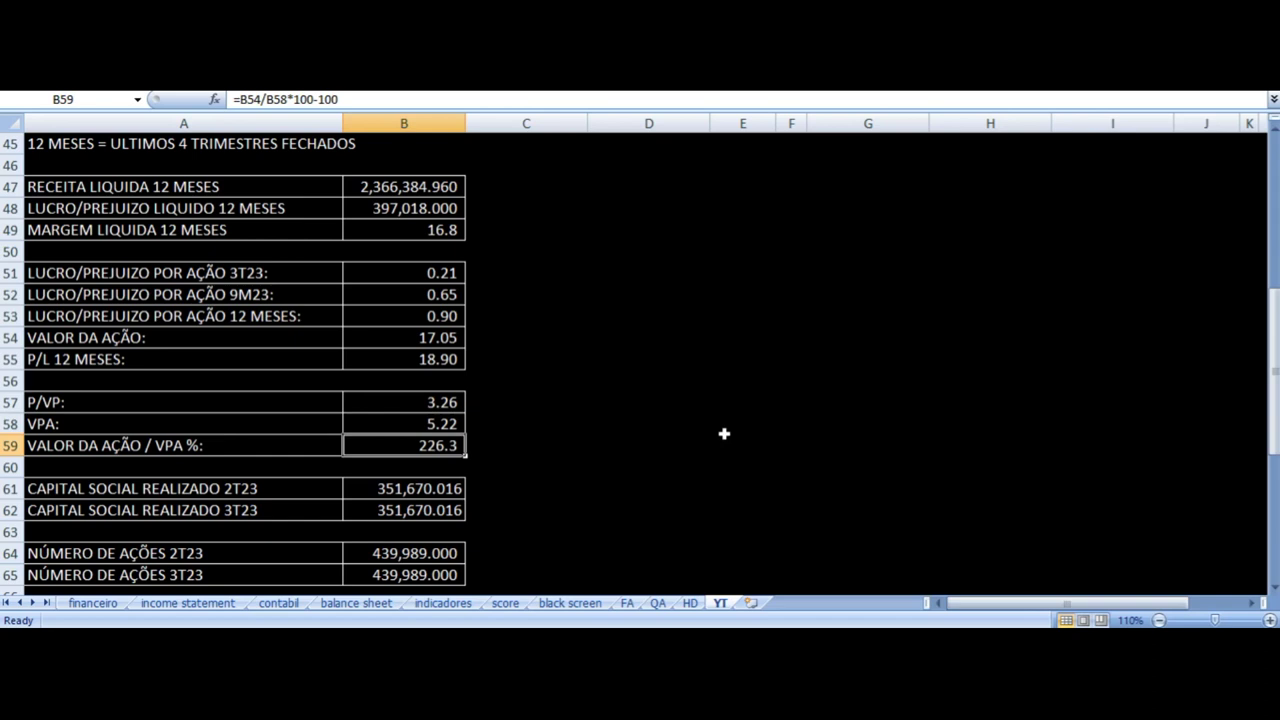
- Return to the share price in row 54 and weigh it once more against the VPA in row 58
{"action": "key", "text": "Up"}
{"action": "key", "text": "Up"}
{"action": "key", "text": "Up"}
{"action": "key", "text": "Up"}
{"action": "key", "text": "Up"}
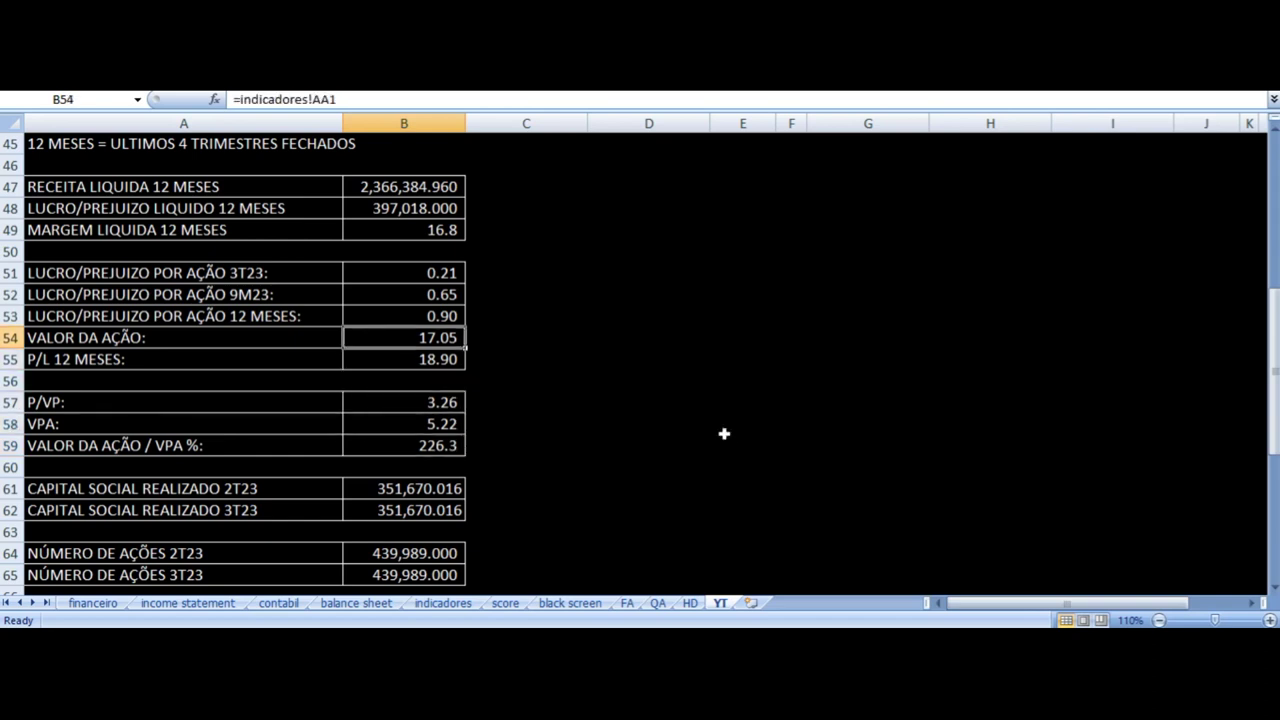
{"action": "key", "text": "Left"}
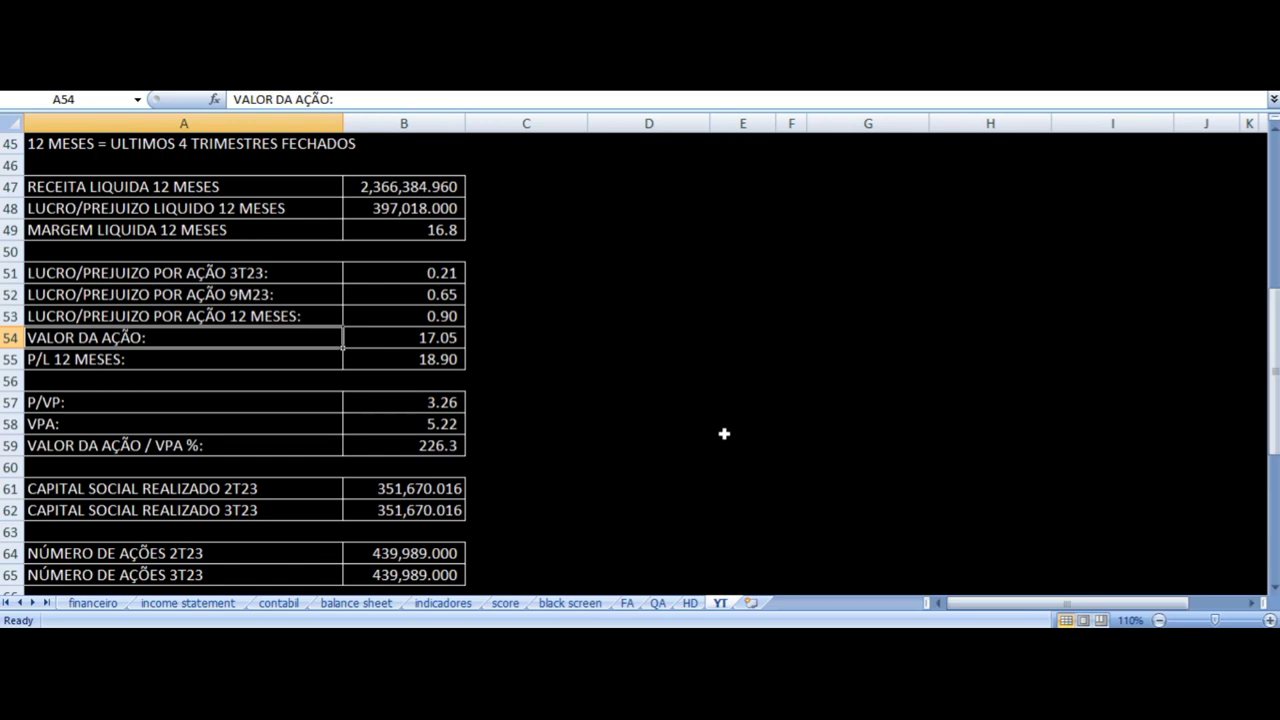
{"action": "key", "text": "Right"}
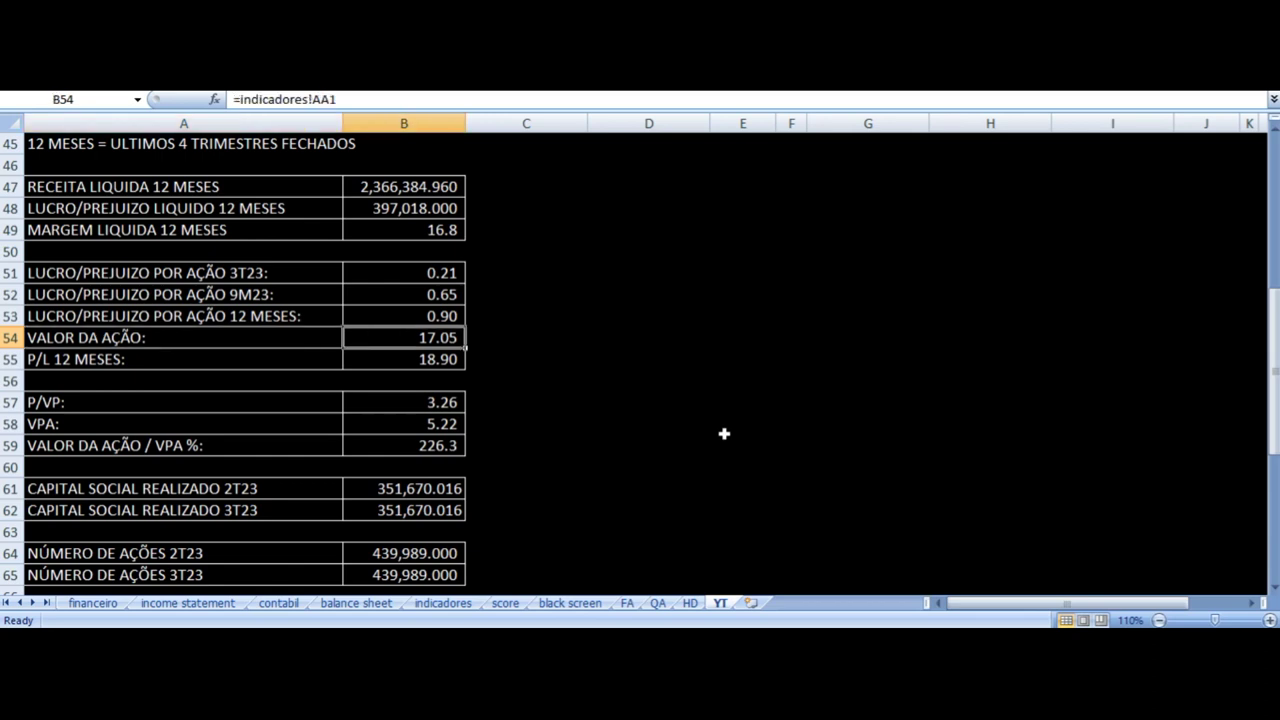
{"action": "key", "text": "Down"}
{"action": "key", "text": "Down"}
{"action": "key", "text": "Down"}
{"action": "key", "text": "Down"}
{"action": "key", "text": "Up"}
{"action": "key", "text": "Up"}
{"action": "key", "text": "Up"}
{"action": "key", "text": "Up"}
- Compare the realized share capital (CAPITAL SOCIAL REALIZADO) of 2T23 and 3T23
{"action": "scroll", "coordinate": [631, 415], "scroll_direction": "down", "scroll_amount": 3}
{"action": "left_click", "coordinate": [399, 294]}
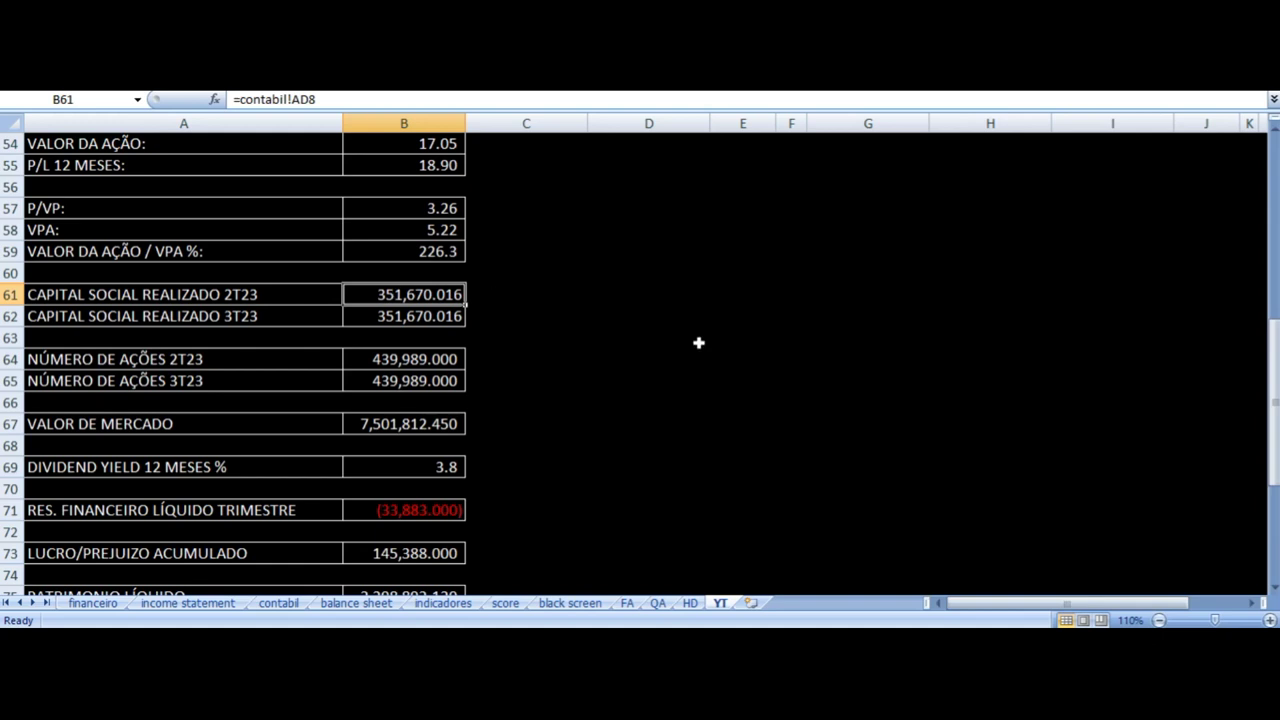
{"action": "key", "text": "Left"}
{"action": "key", "text": "Down"}
{"action": "key", "text": "Right"}
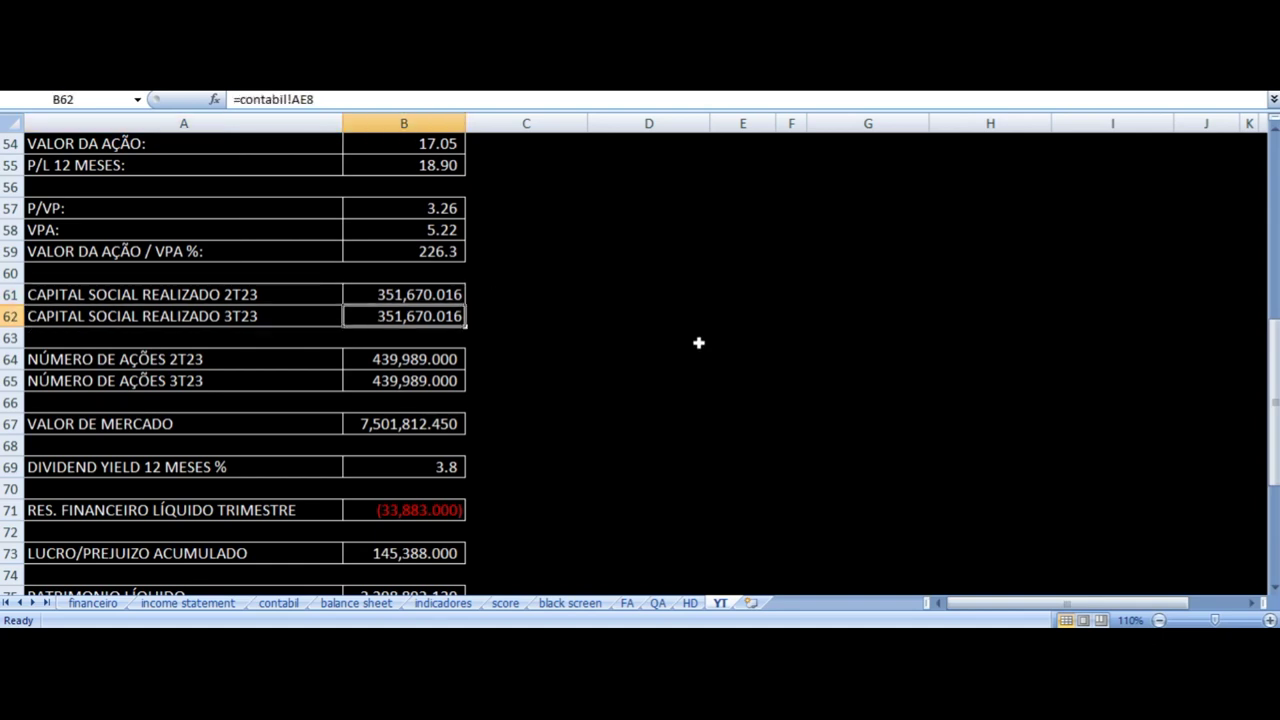
- Compare the number of shares in 2T23 and 3T23, and check the market value (VALOR DE MERCADO)
{"action": "key", "text": "Down"}
{"action": "key", "text": "Down"}
{"action": "key", "text": "Left"}
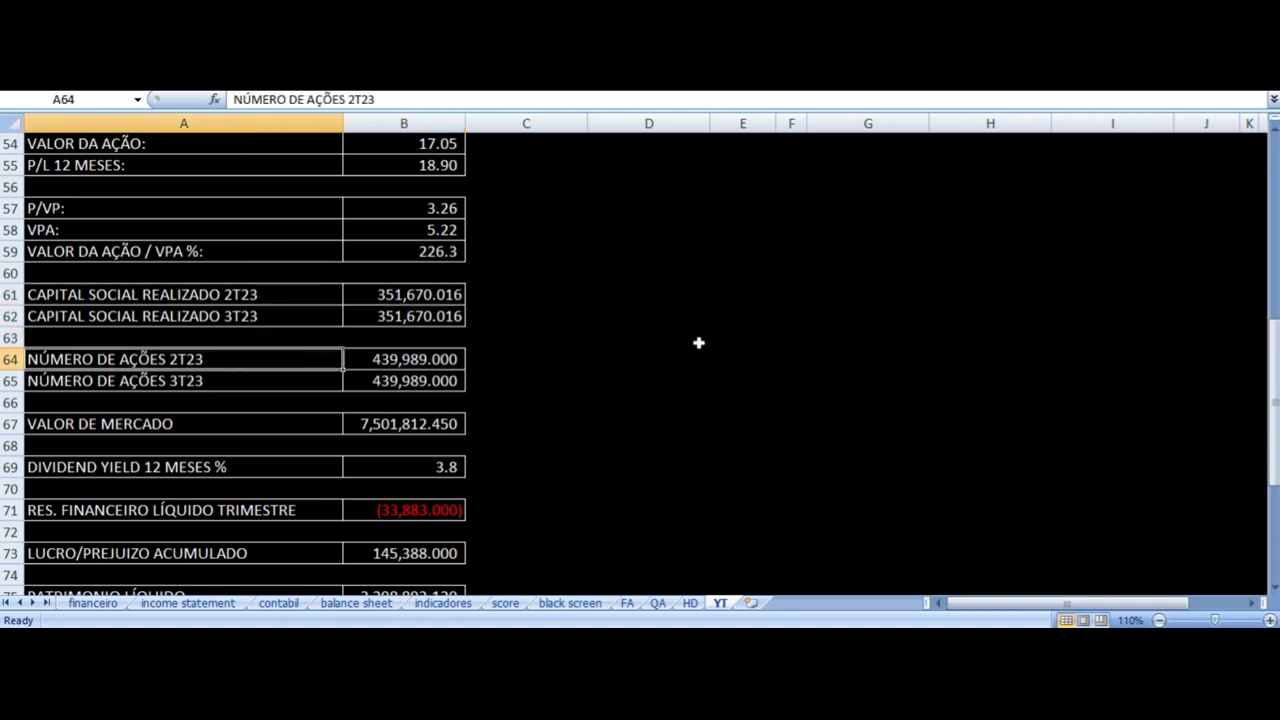
{"action": "key", "text": "Down"}
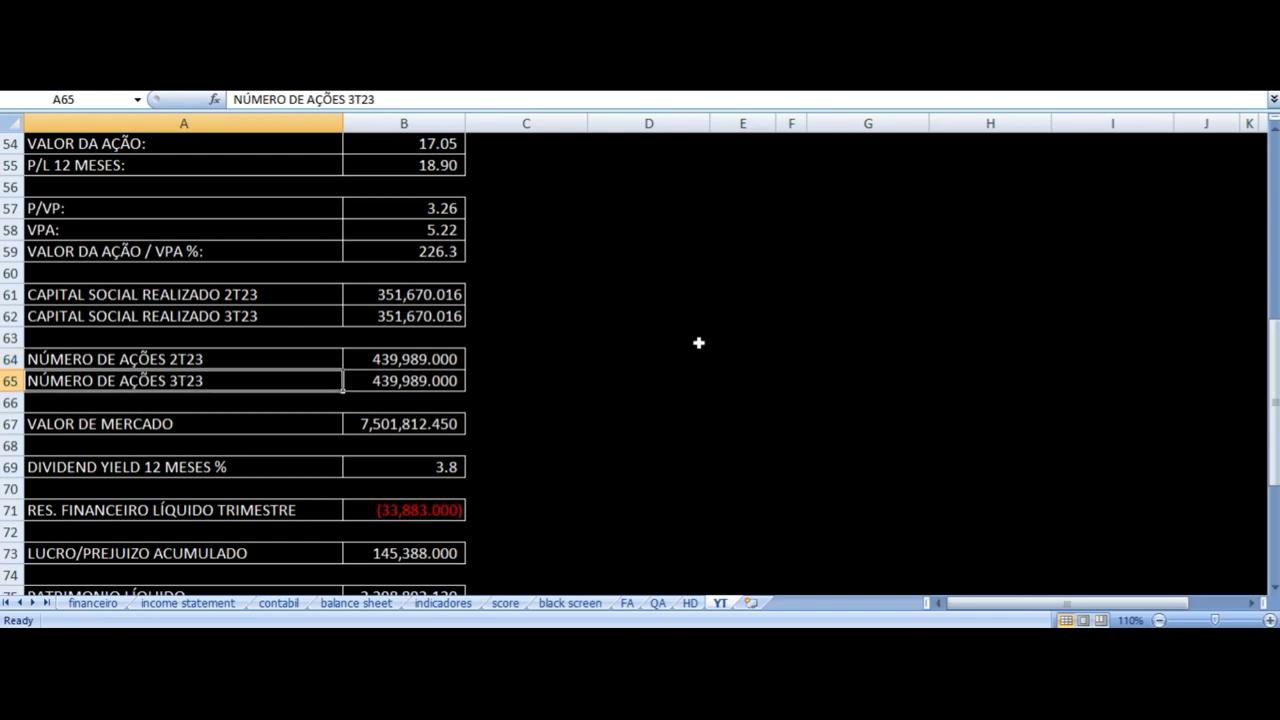
{"action": "key", "text": "Right"}
{"action": "key", "text": "Down"}
{"action": "key", "text": "Down"}
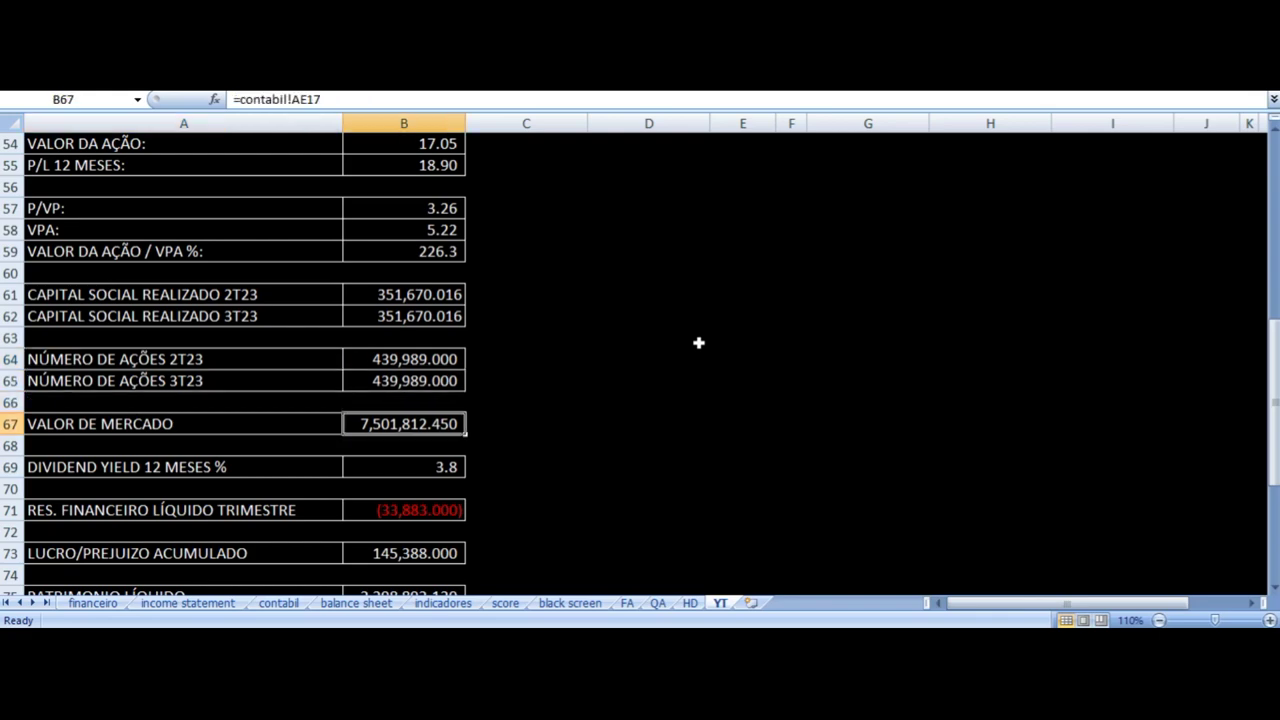
- Check the 12-month dividend yield and the quarter's net financial result
{"action": "scroll", "coordinate": [698, 343], "scroll_direction": "down", "scroll_amount": 3}
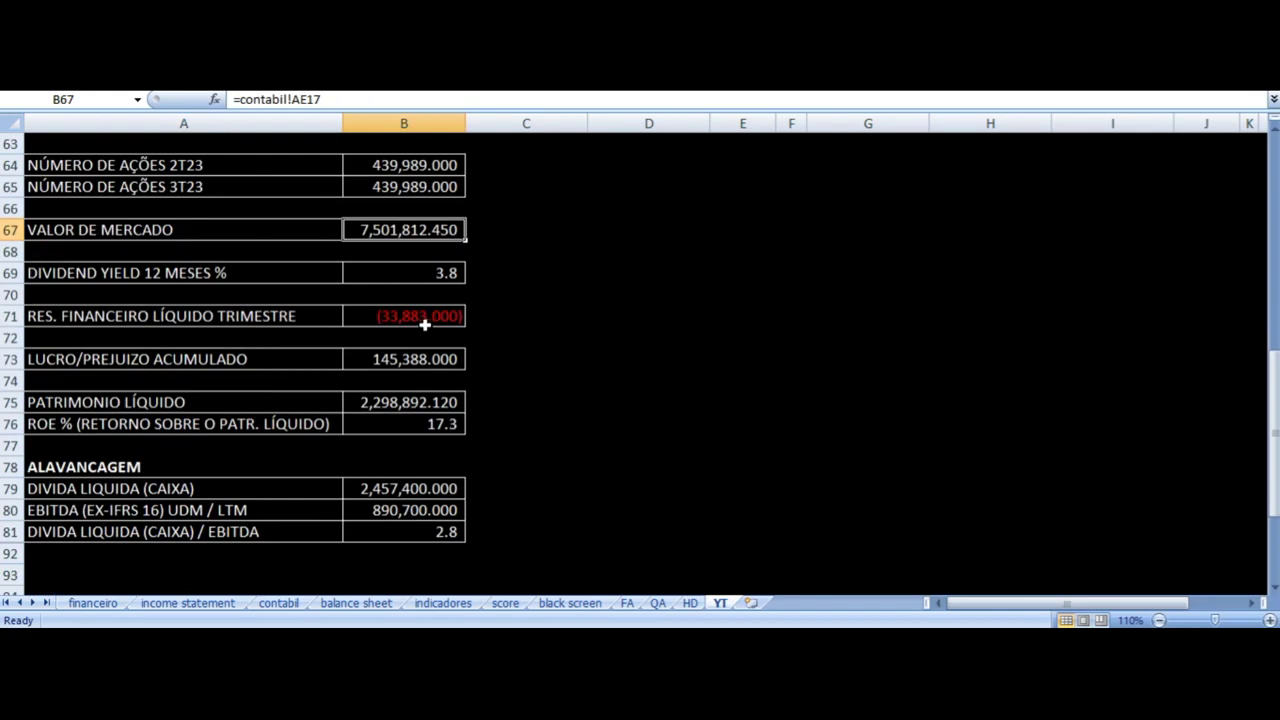
{"action": "left_click", "coordinate": [377, 277]}
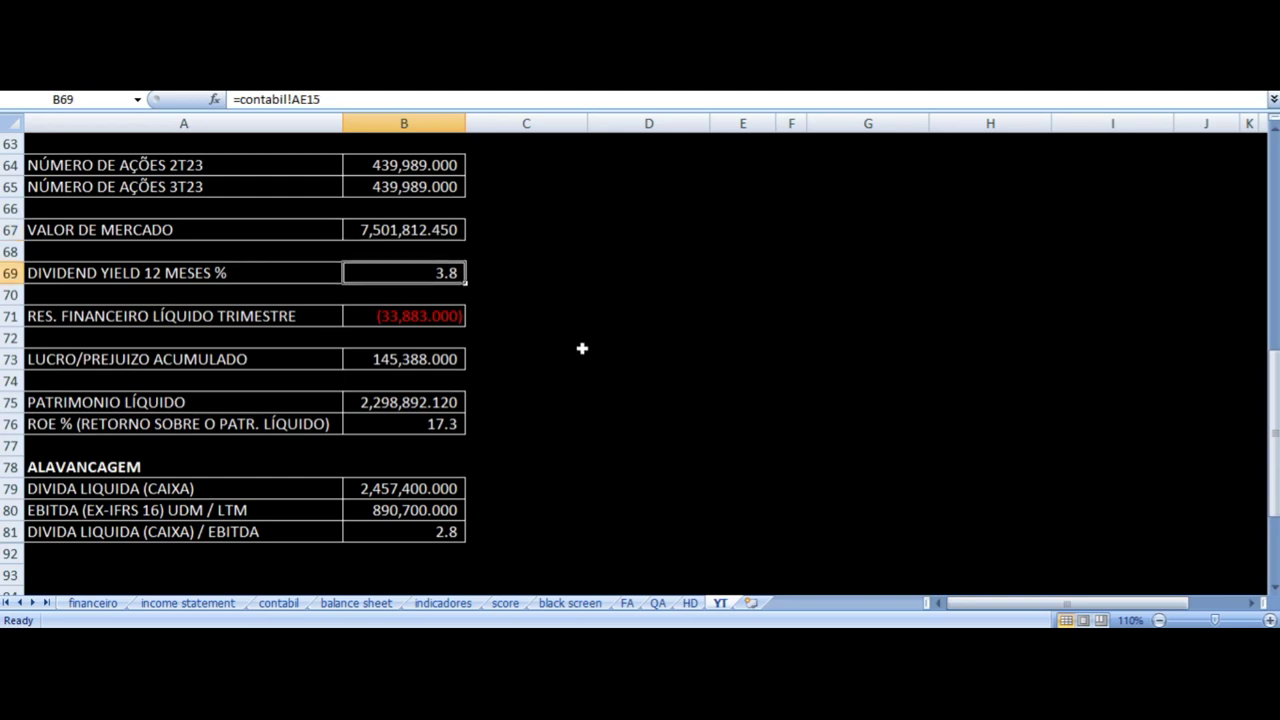
{"action": "key", "text": "Down"}
{"action": "key", "text": "Down"}
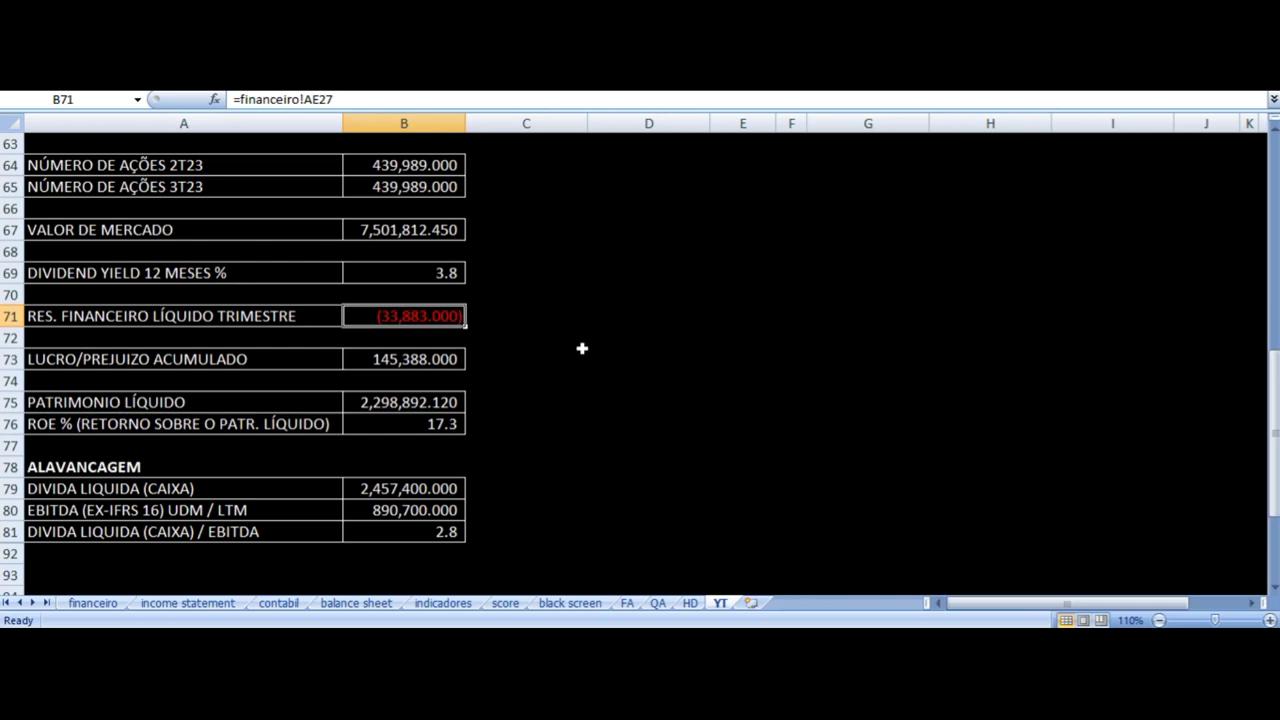
{"action": "key", "text": "Left"}
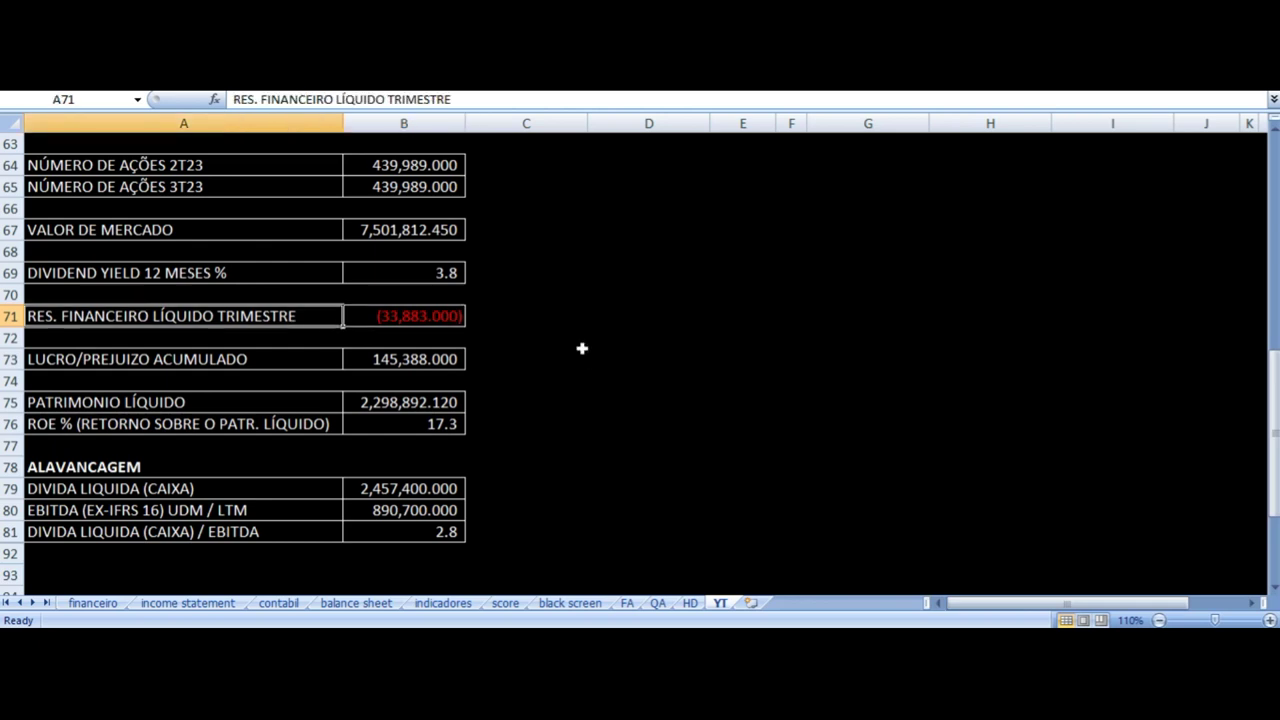
- Check the accumulated profit (LUCRO/PREJUIZO ACUMULADO), the net equity (PATRIMONIO LÍQUIDO) and the ROE percentage
{"action": "left_click", "coordinate": [416, 361]}
{"action": "scroll", "coordinate": [620, 318], "scroll_direction": "down", "scroll_amount": 1}
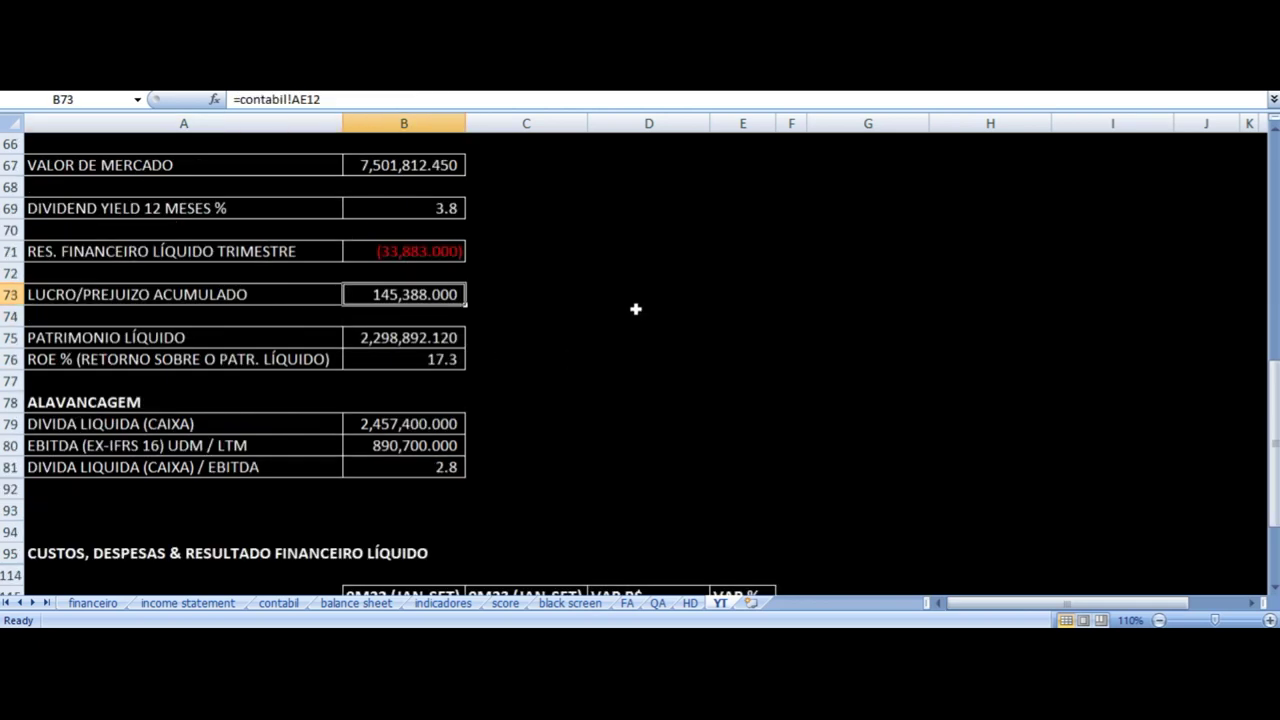
{"action": "left_click", "coordinate": [200, 346]}
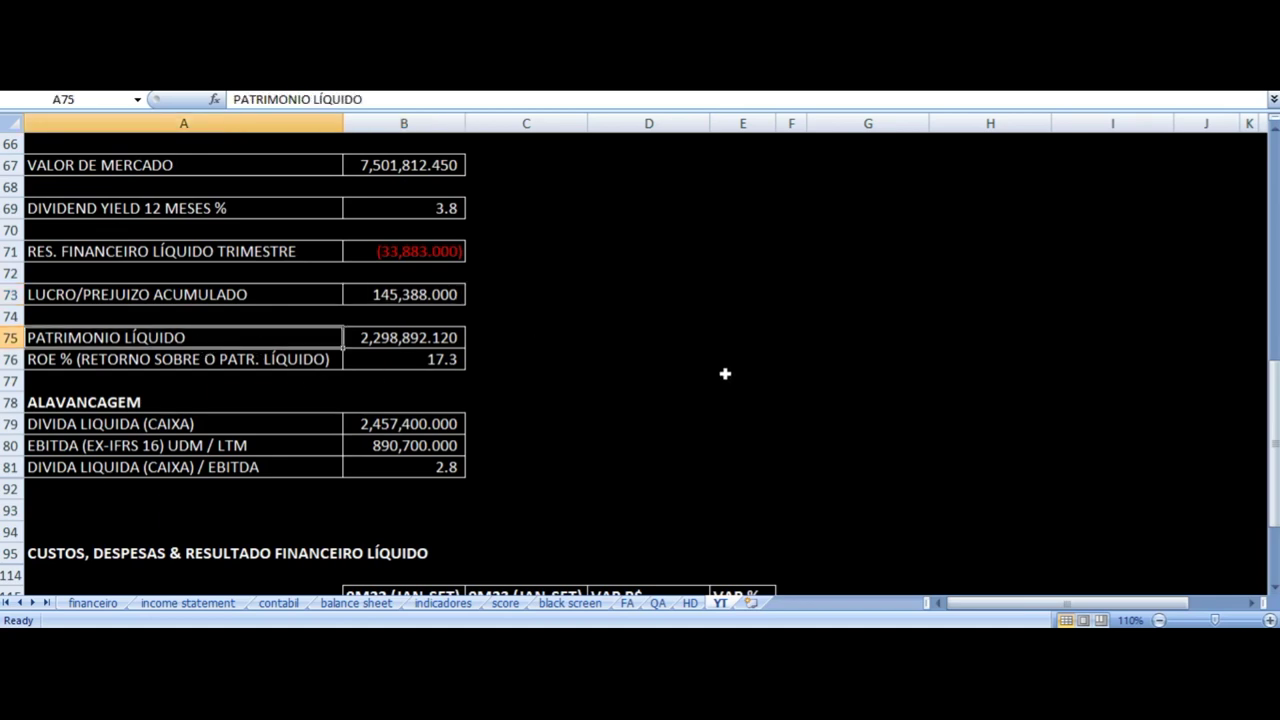
{"action": "key", "text": "Right"}
{"action": "key", "text": "Down"}
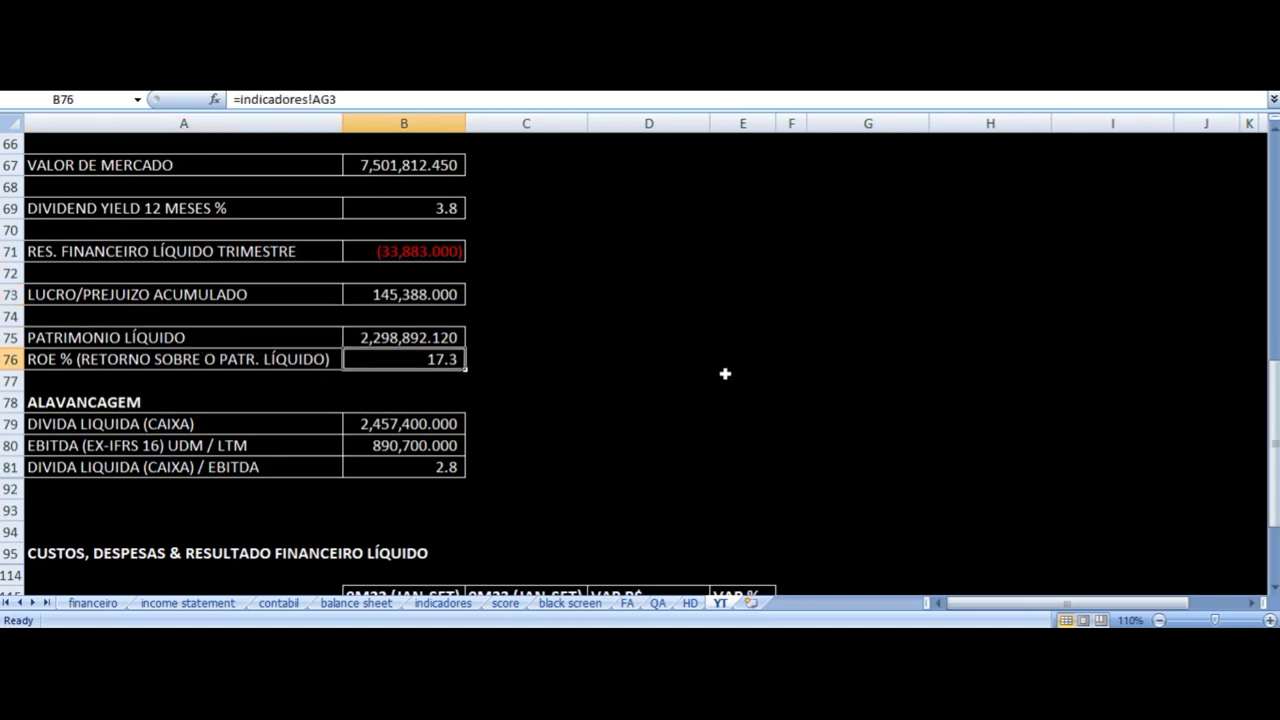
{"action": "key", "text": "Left"}
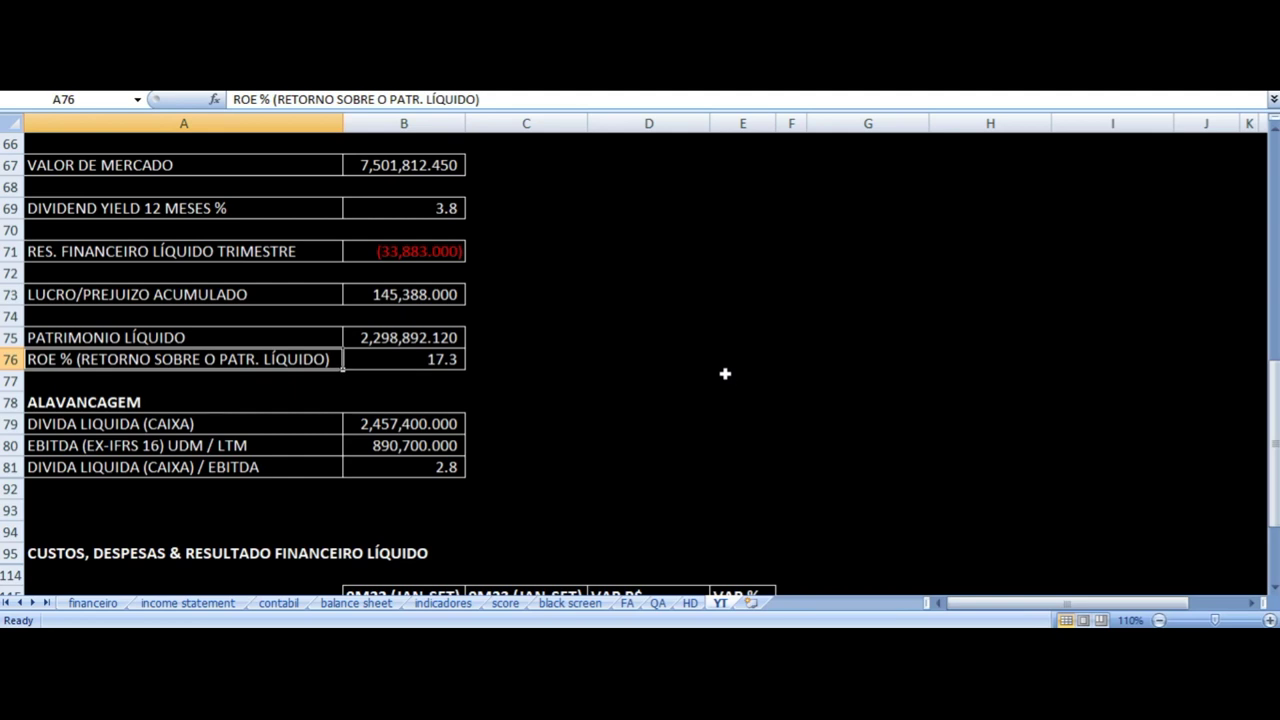
{"action": "key", "text": "Right"}
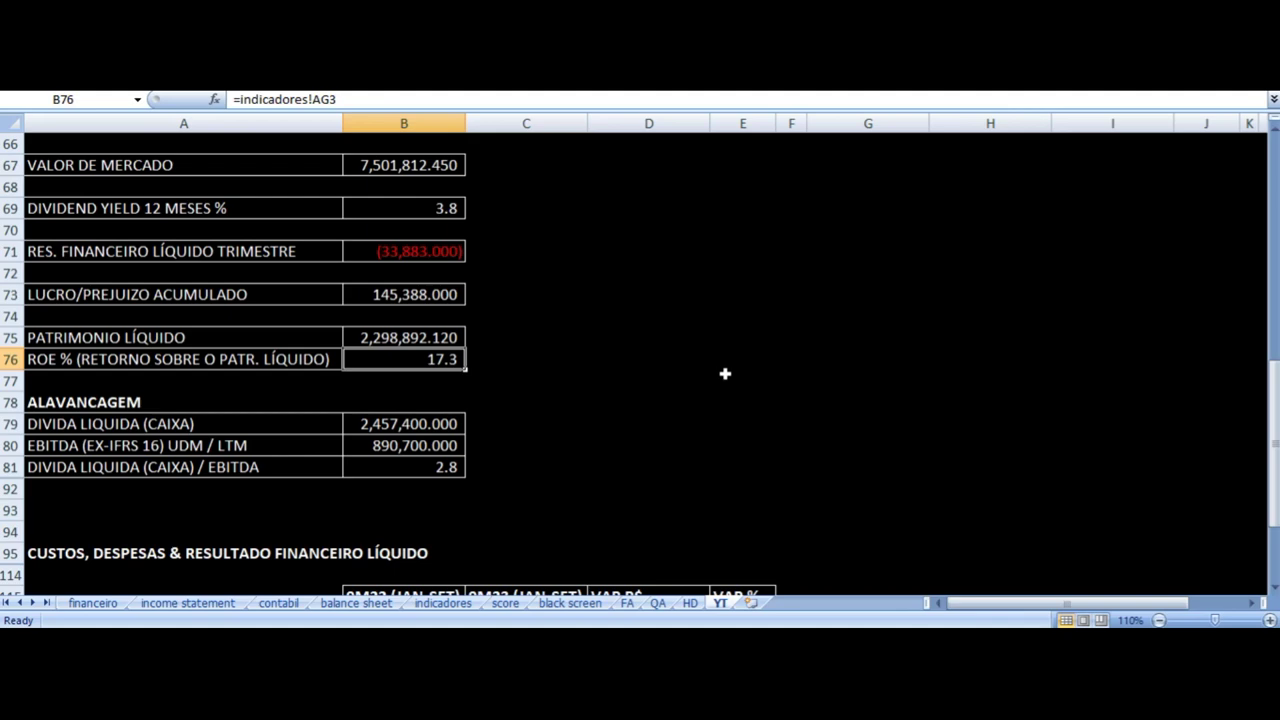
- Recheck the R$ variations of net profit from 2T23 to 3T23 and of net revenue from 3T22 to 3T23
{"action": "scroll", "coordinate": [608, 386], "scroll_direction": "up", "scroll_amount": 12}
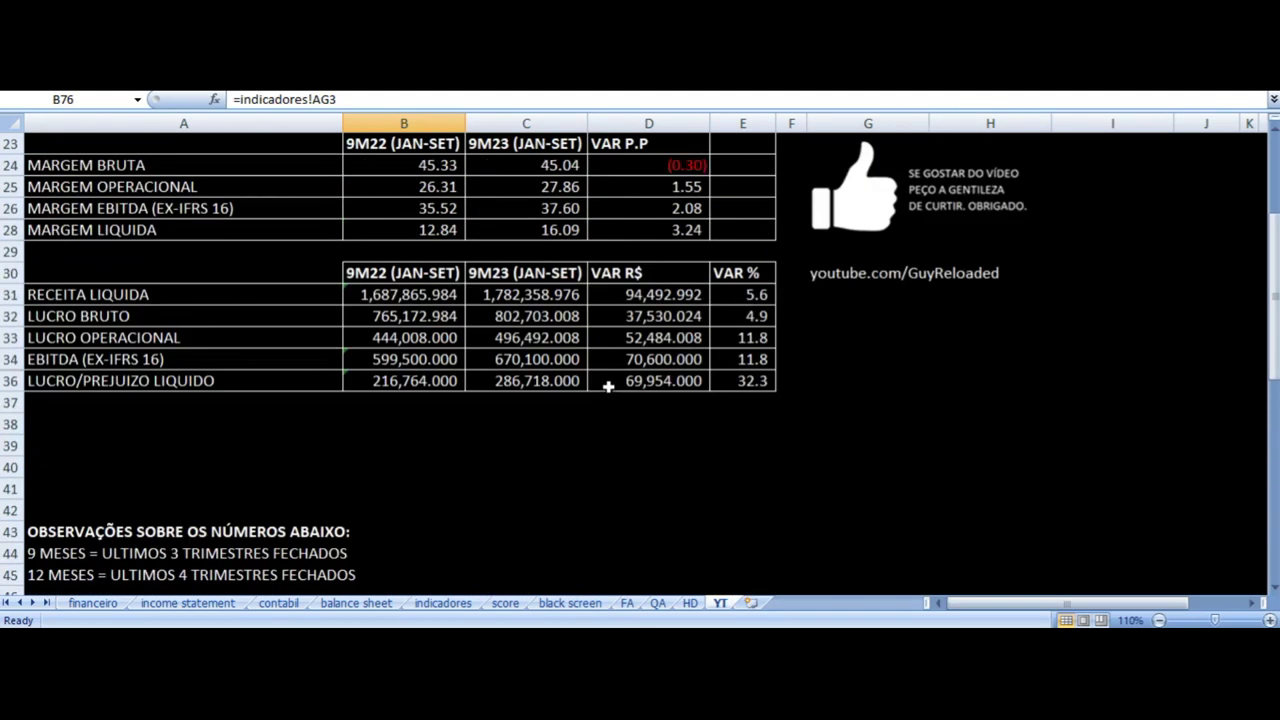
{"action": "scroll", "coordinate": [608, 386], "scroll_direction": "down", "scroll_amount": 4}
{"action": "scroll", "coordinate": [473, 489], "scroll_direction": "down", "scroll_amount": 2}
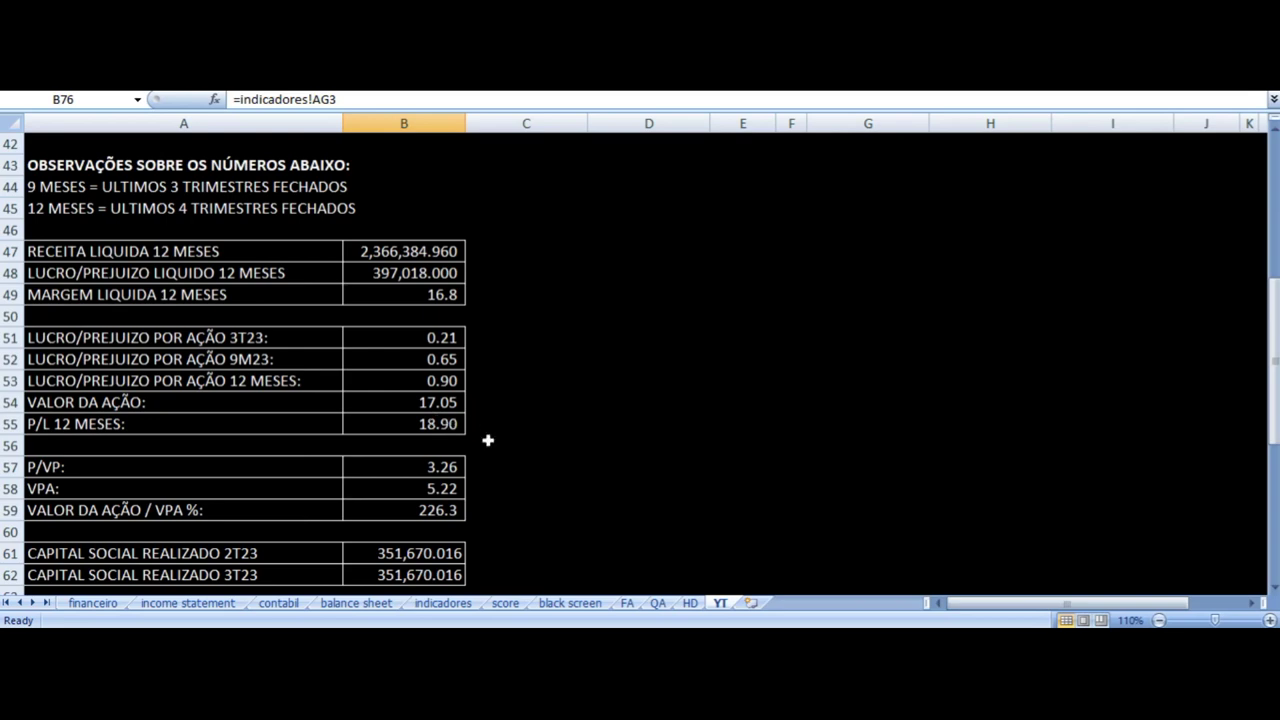
{"action": "scroll", "coordinate": [569, 471], "scroll_direction": "up", "scroll_amount": 9}
{"action": "scroll", "coordinate": [567, 471], "scroll_direction": "up", "scroll_amount": 4}
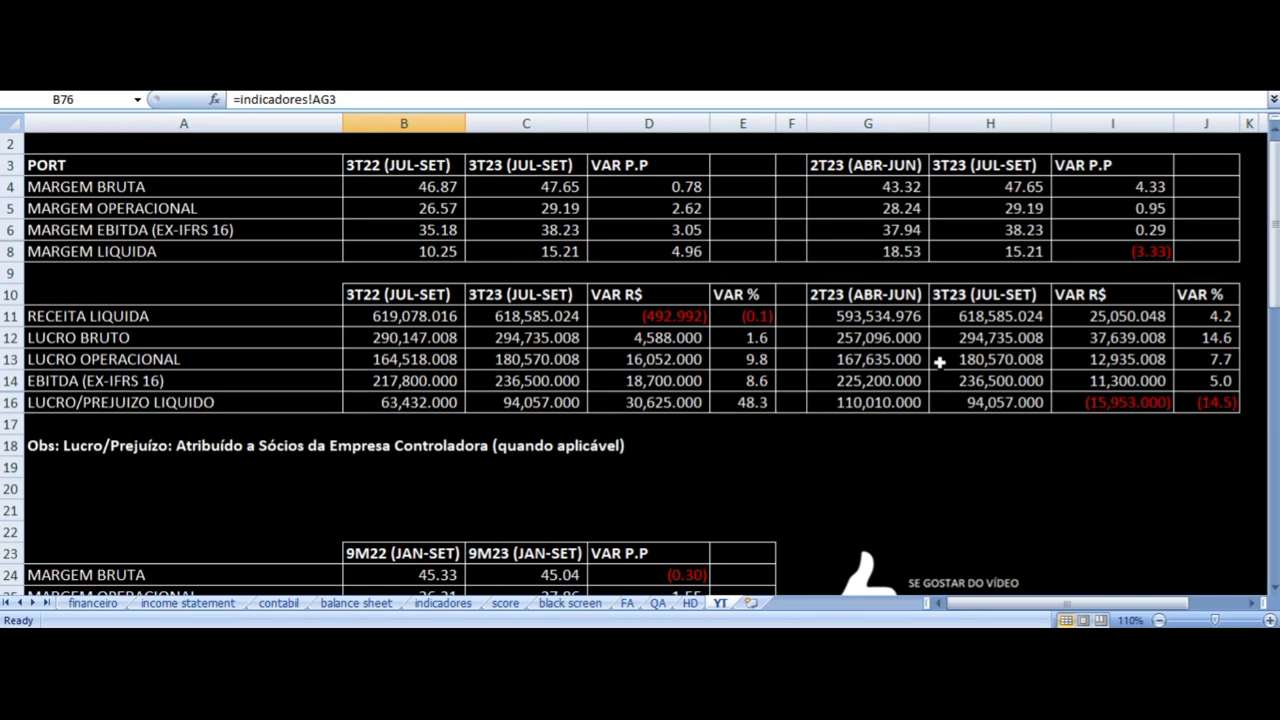
{"action": "left_click", "coordinate": [1135, 402]}
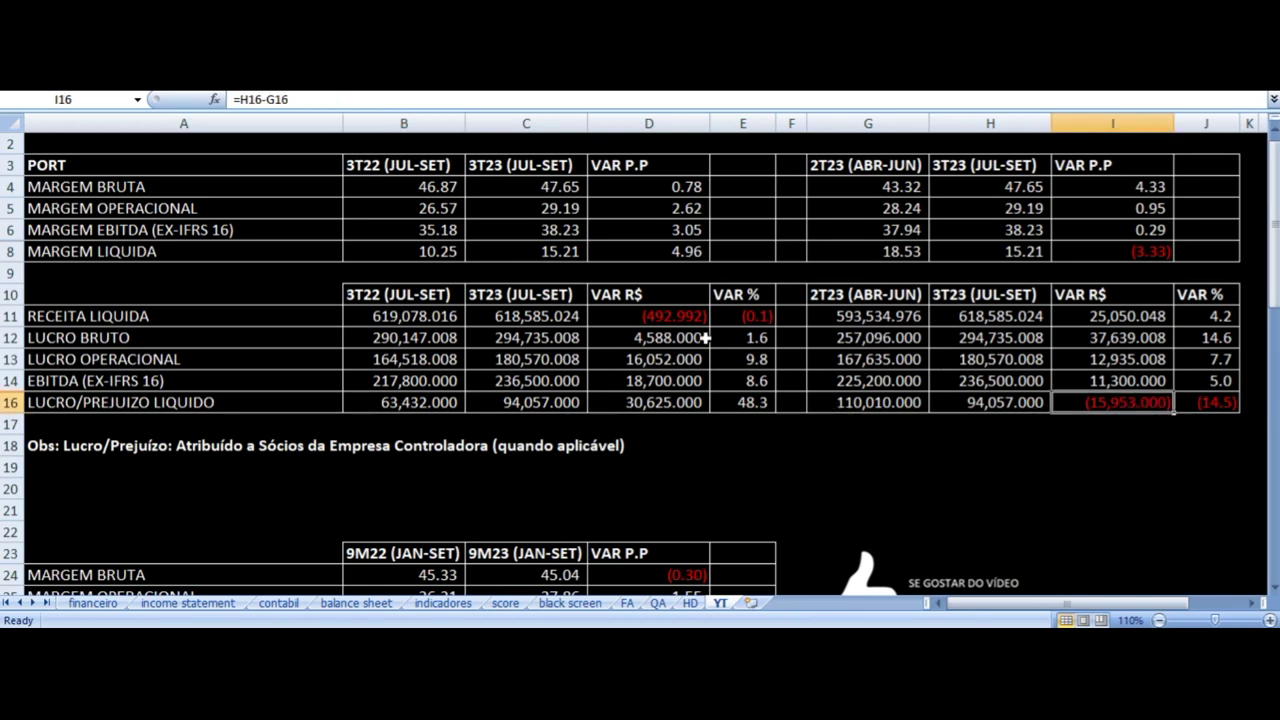
{"action": "left_click", "coordinate": [645, 314]}
{"action": "scroll", "coordinate": [724, 370], "scroll_direction": "down", "scroll_amount": 6}
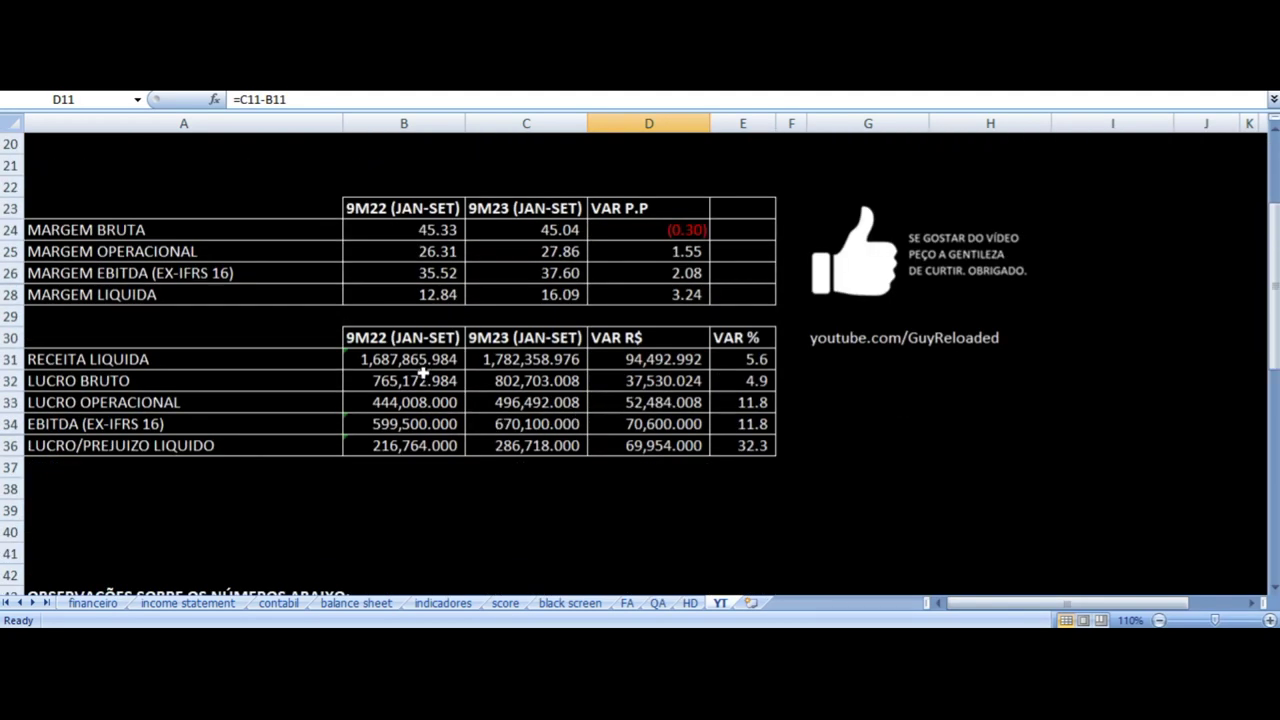
- Recheck the ROE percentage listed under the net equity (PATRIMONIO LÍQUIDO)
{"action": "scroll", "coordinate": [721, 410], "scroll_direction": "down", "scroll_amount": 13}
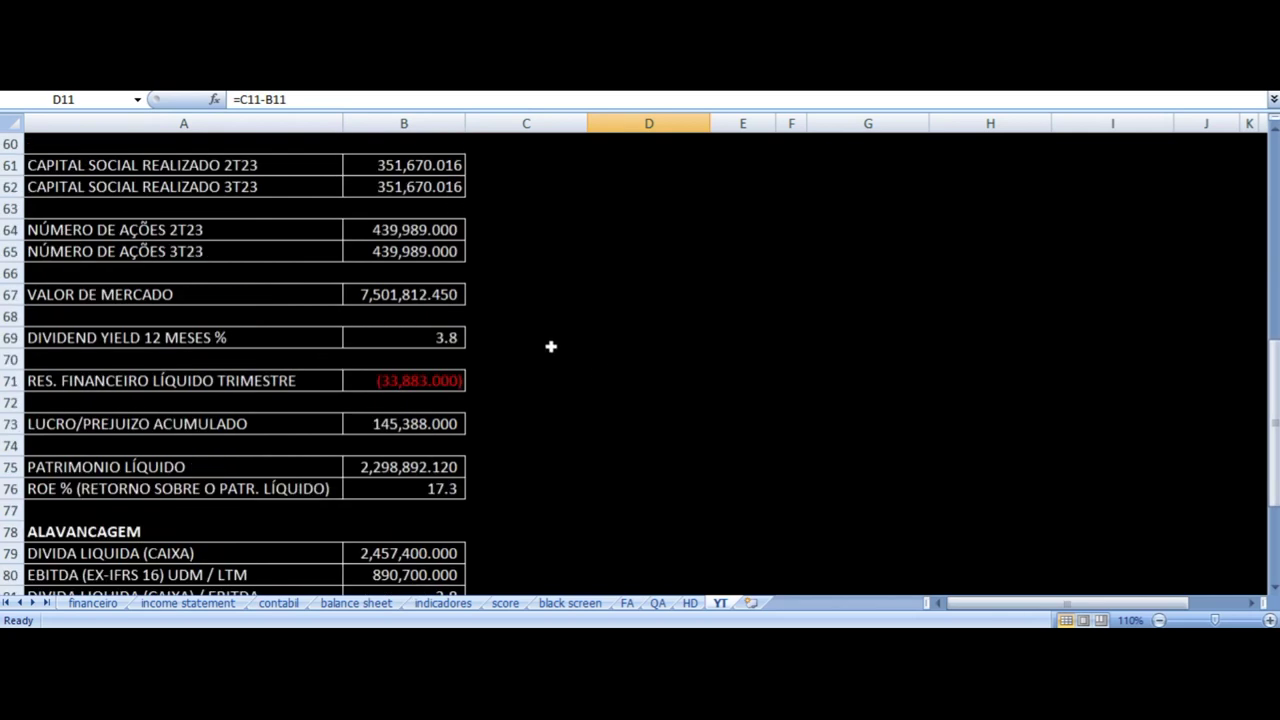
{"action": "scroll", "coordinate": [551, 346], "scroll_direction": "down", "scroll_amount": 1}
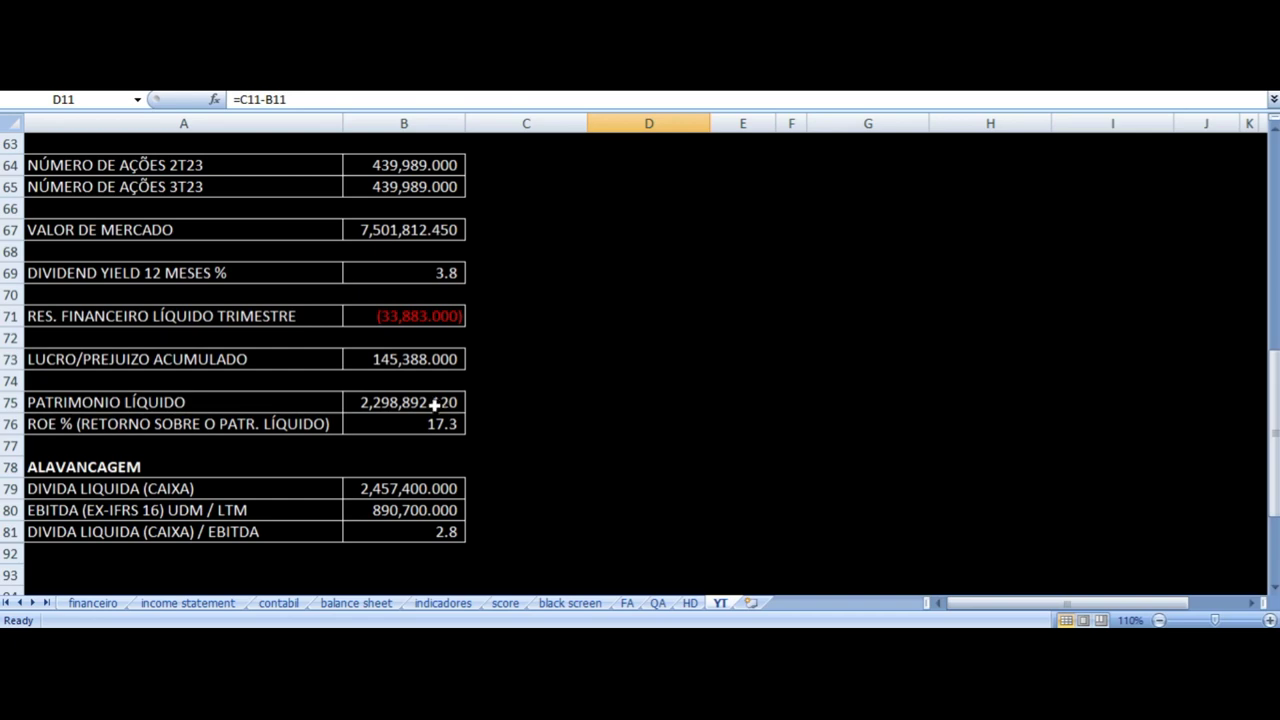
{"action": "left_click", "coordinate": [372, 428]}
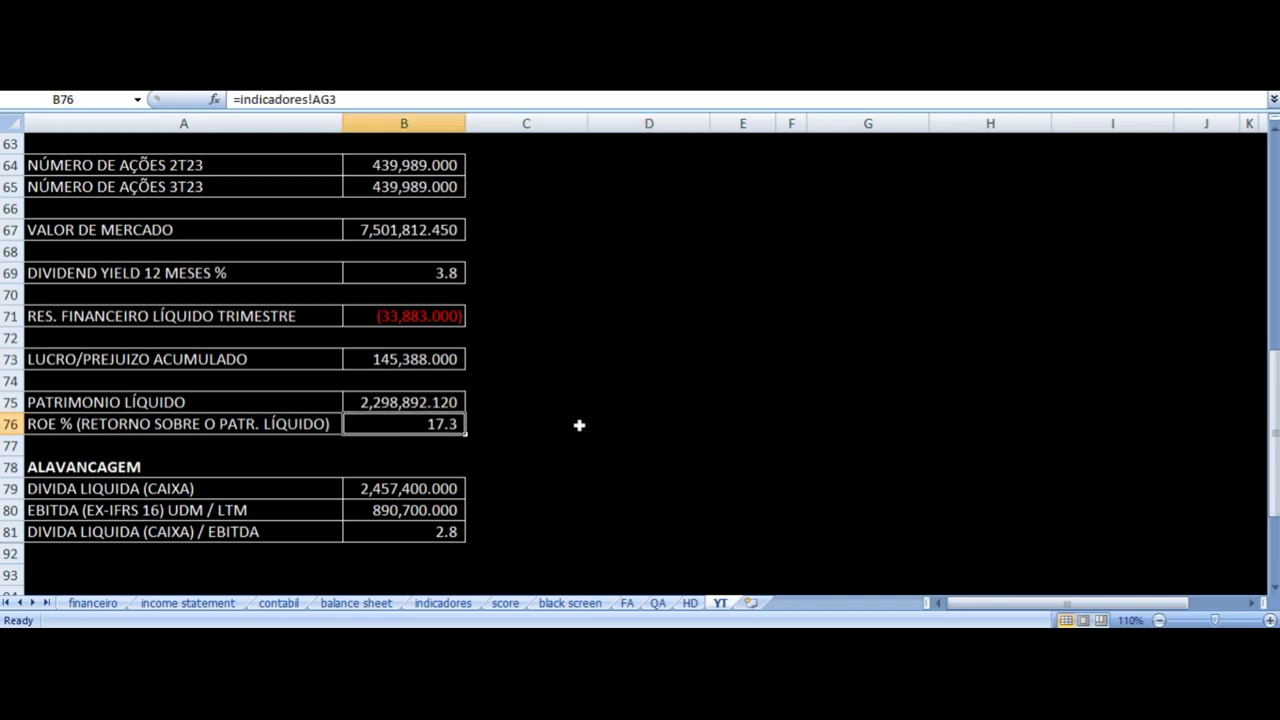
- Check the ALAVANCAGEM figures: the net debt to EBITDA ratio, the net debt and the 12-month EBITDA
{"action": "scroll", "coordinate": [579, 425], "scroll_direction": "down", "scroll_amount": 2}
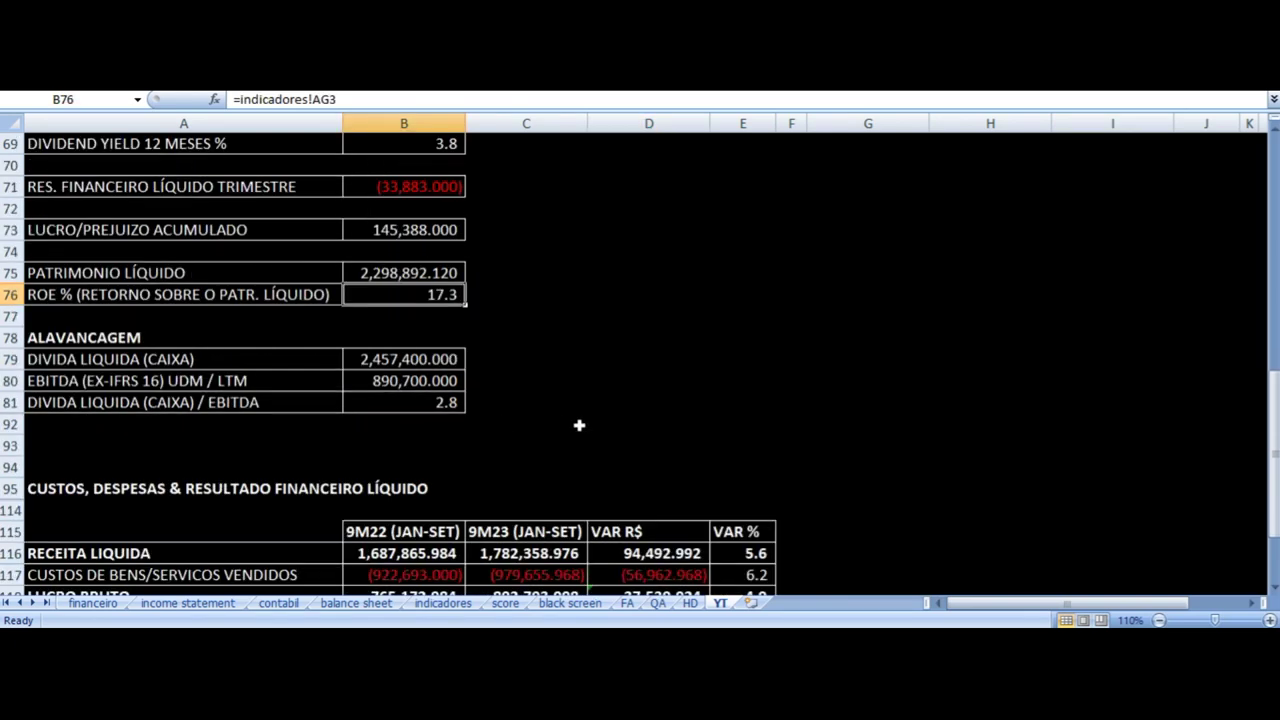
{"action": "left_click", "coordinate": [368, 404]}
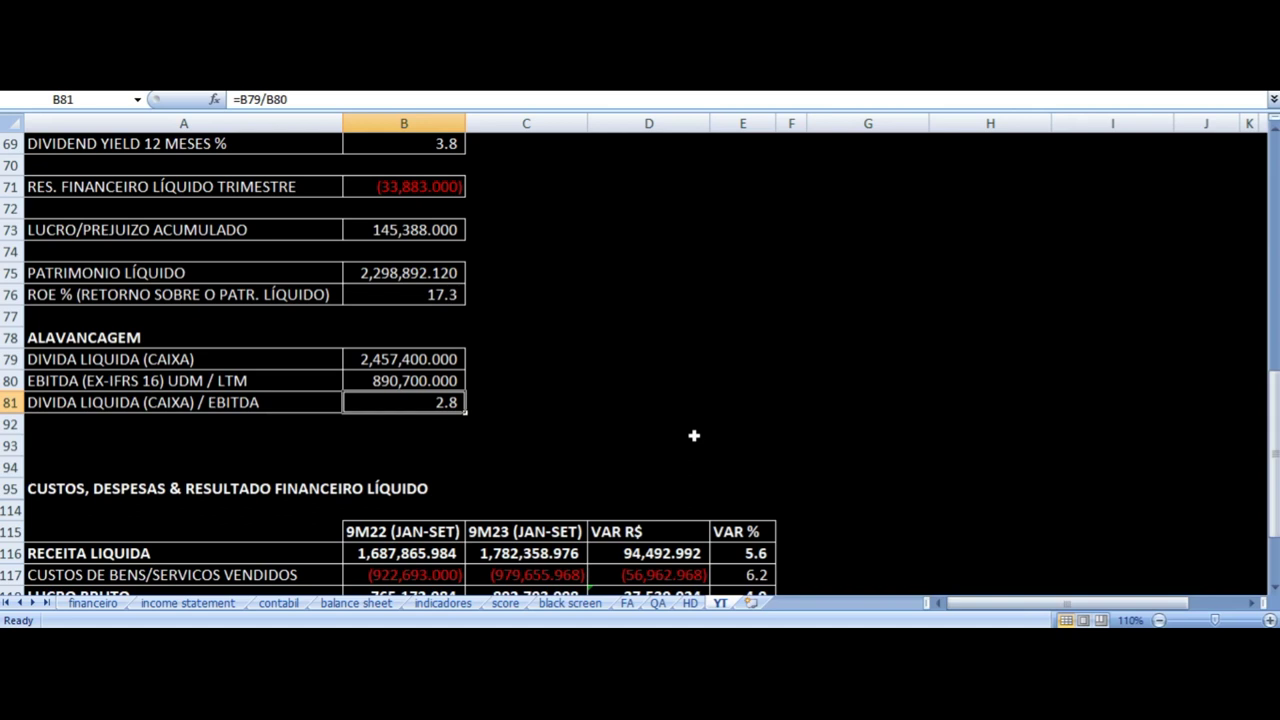
{"action": "key", "text": "Left"}
{"action": "key", "text": "Up"}
{"action": "key", "text": "Up"}
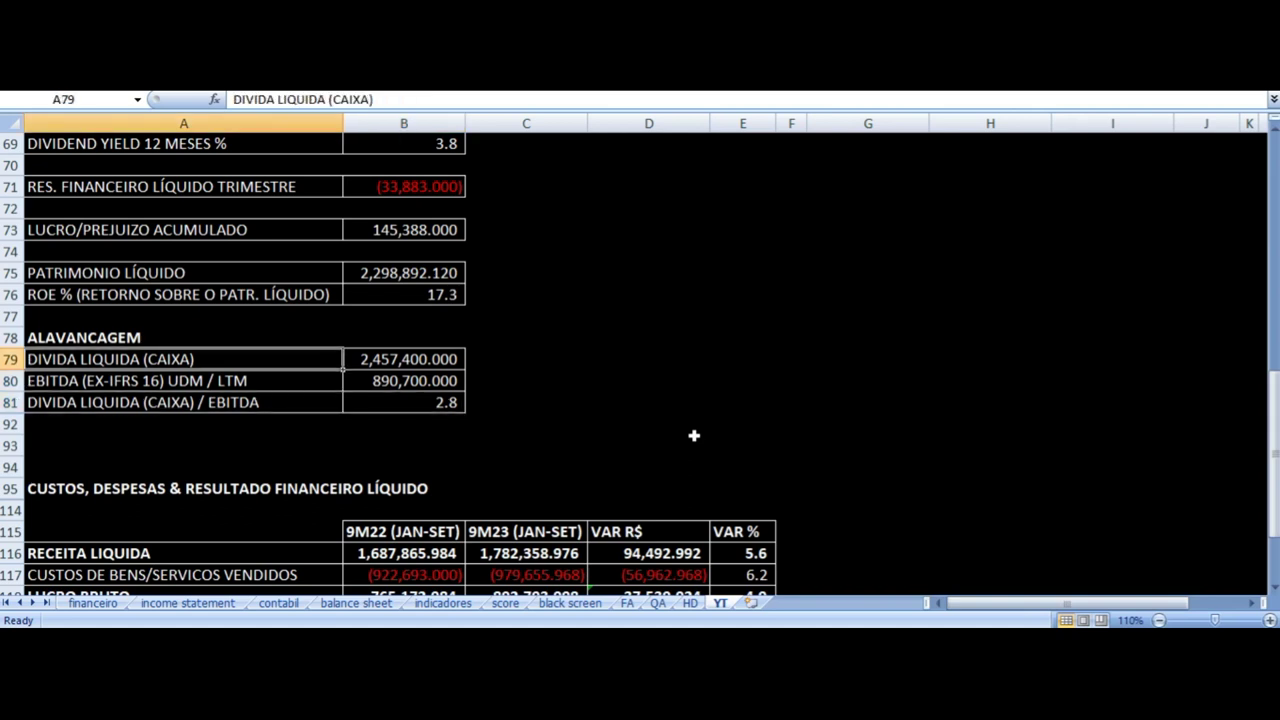
{"action": "key", "text": "Right"}
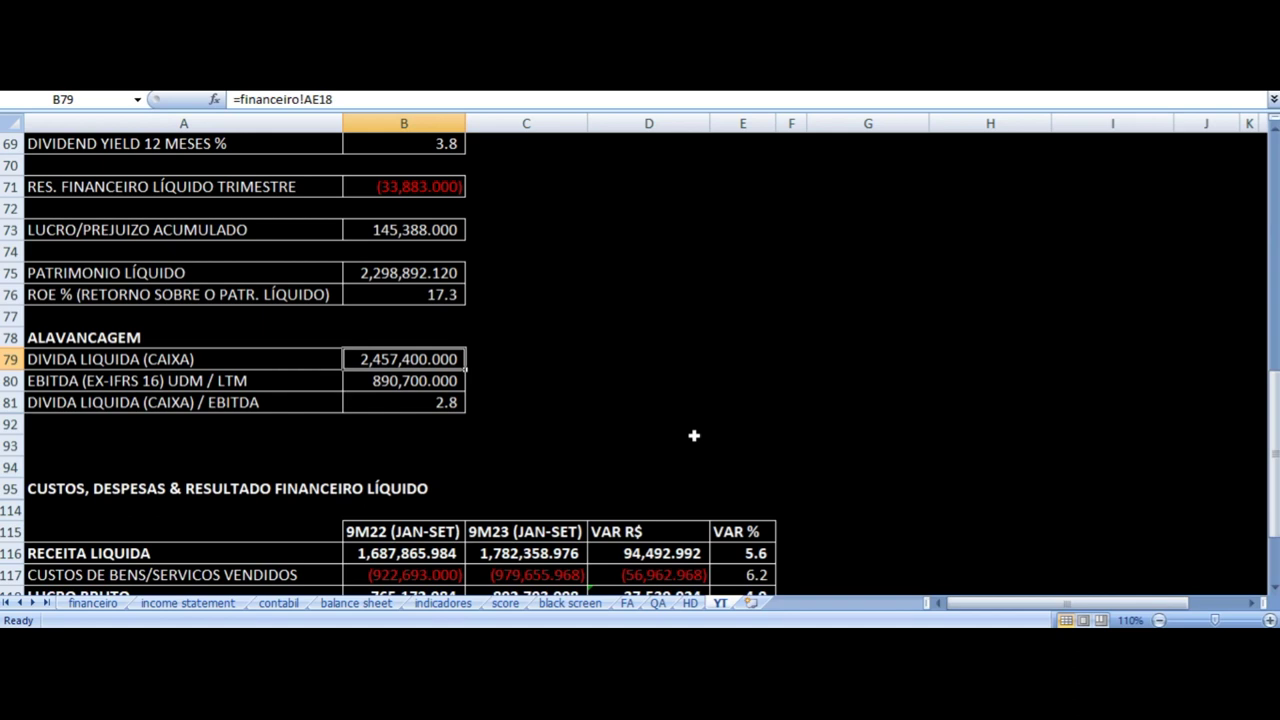
{"action": "key", "text": "Down"}
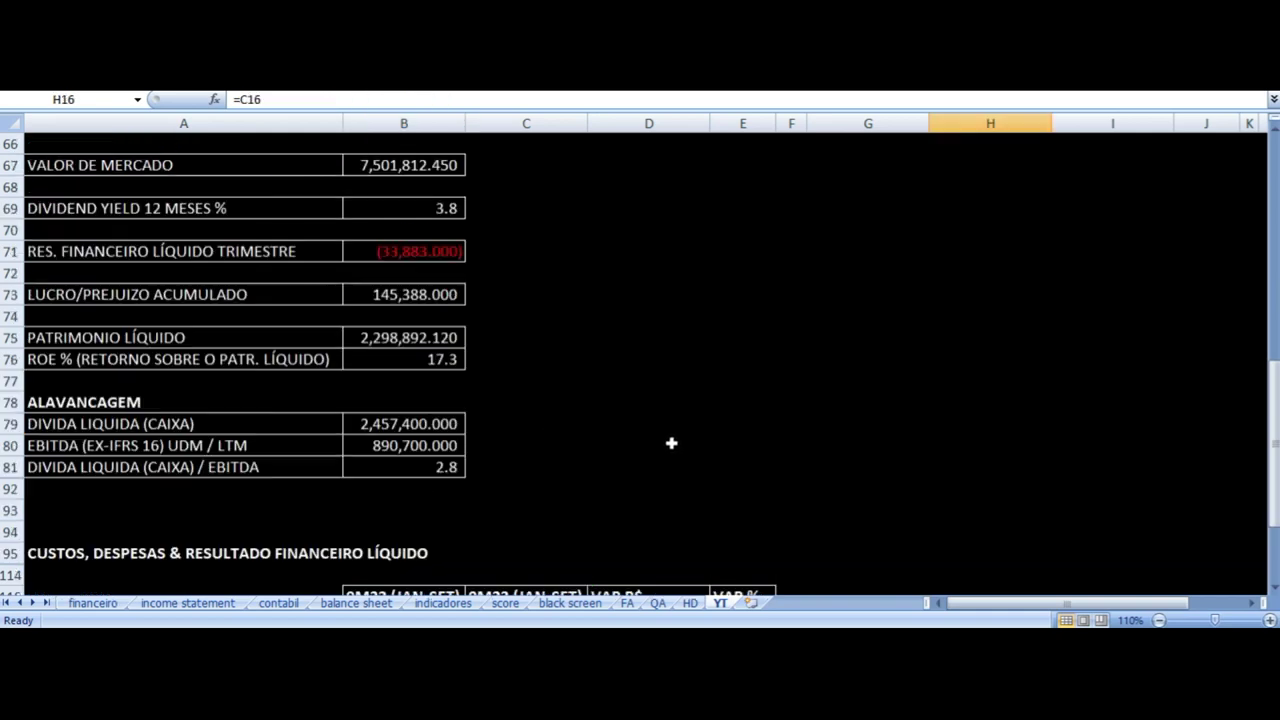
- Find the CUSTOS, DESPESAS & RESULTADO FINANCEIRO LÍQUIDO table and check the percentage variation of net revenue
{"action": "scroll", "coordinate": [671, 443], "scroll_direction": "down", "scroll_amount": 1}
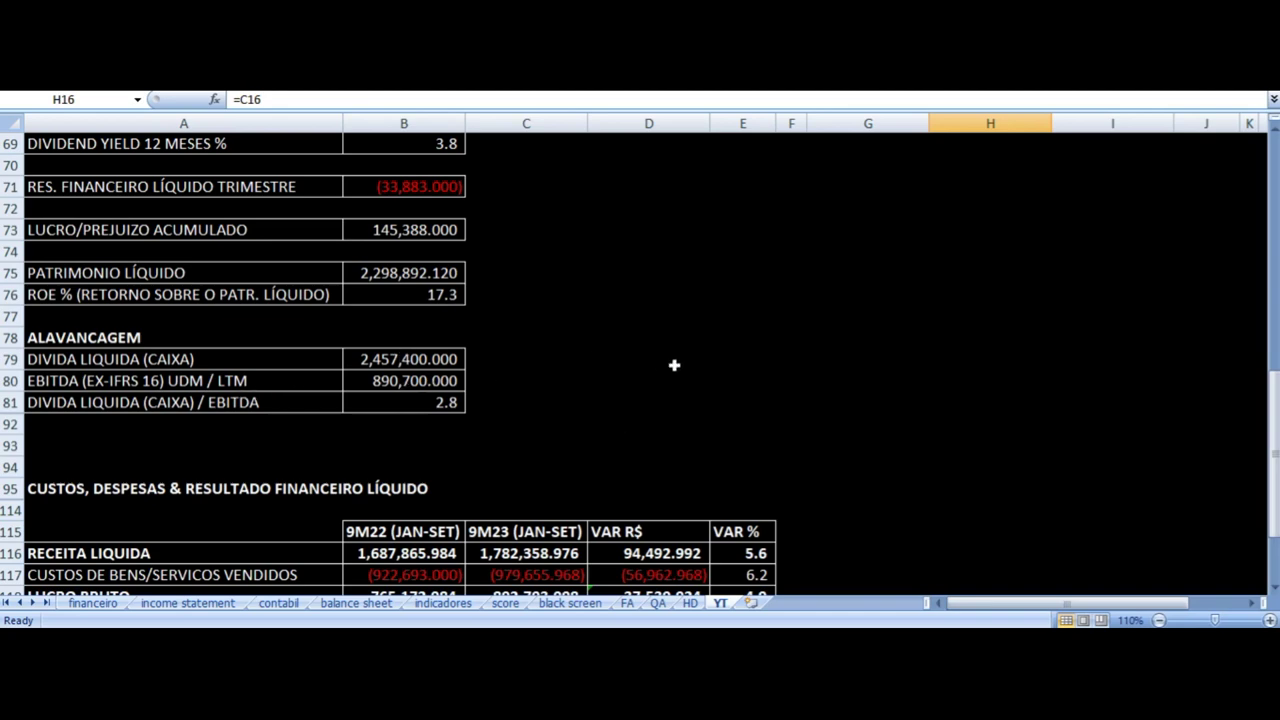
{"action": "scroll", "coordinate": [675, 365], "scroll_direction": "down", "scroll_amount": 3}
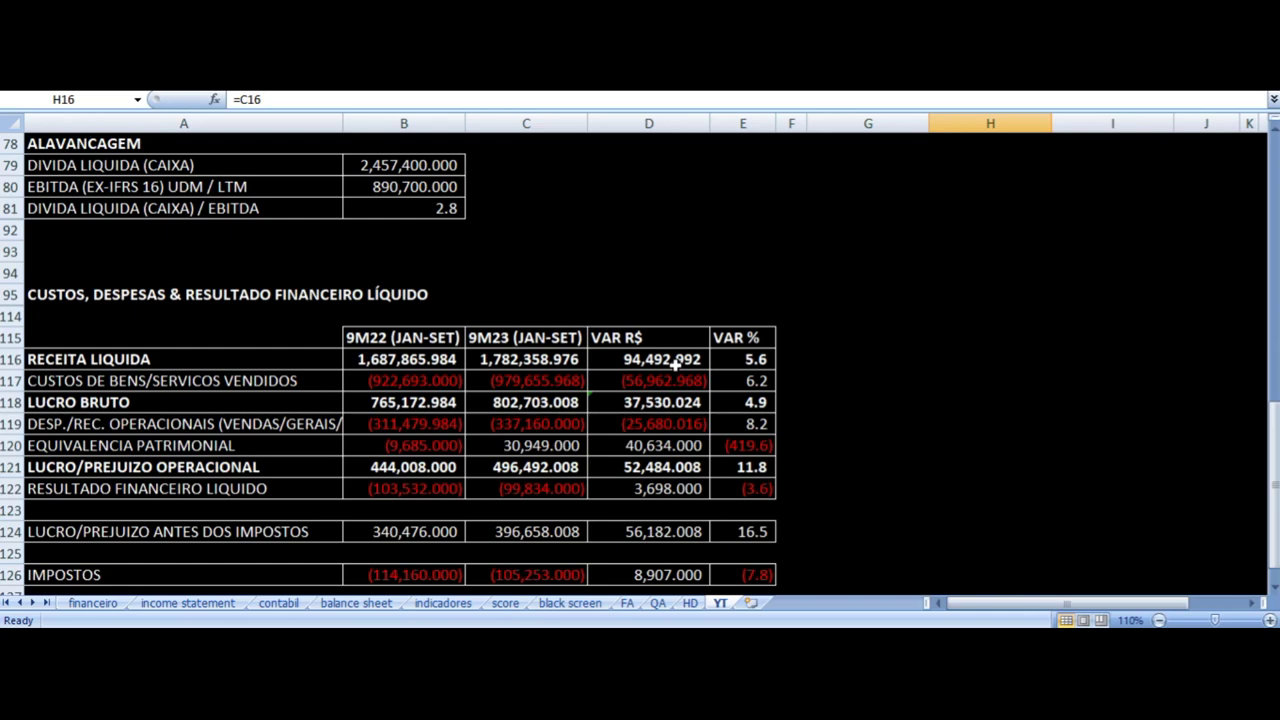
{"action": "scroll", "coordinate": [675, 365], "scroll_direction": "down", "scroll_amount": 2}
{"action": "scroll", "coordinate": [675, 365], "scroll_direction": "down", "scroll_amount": 1}
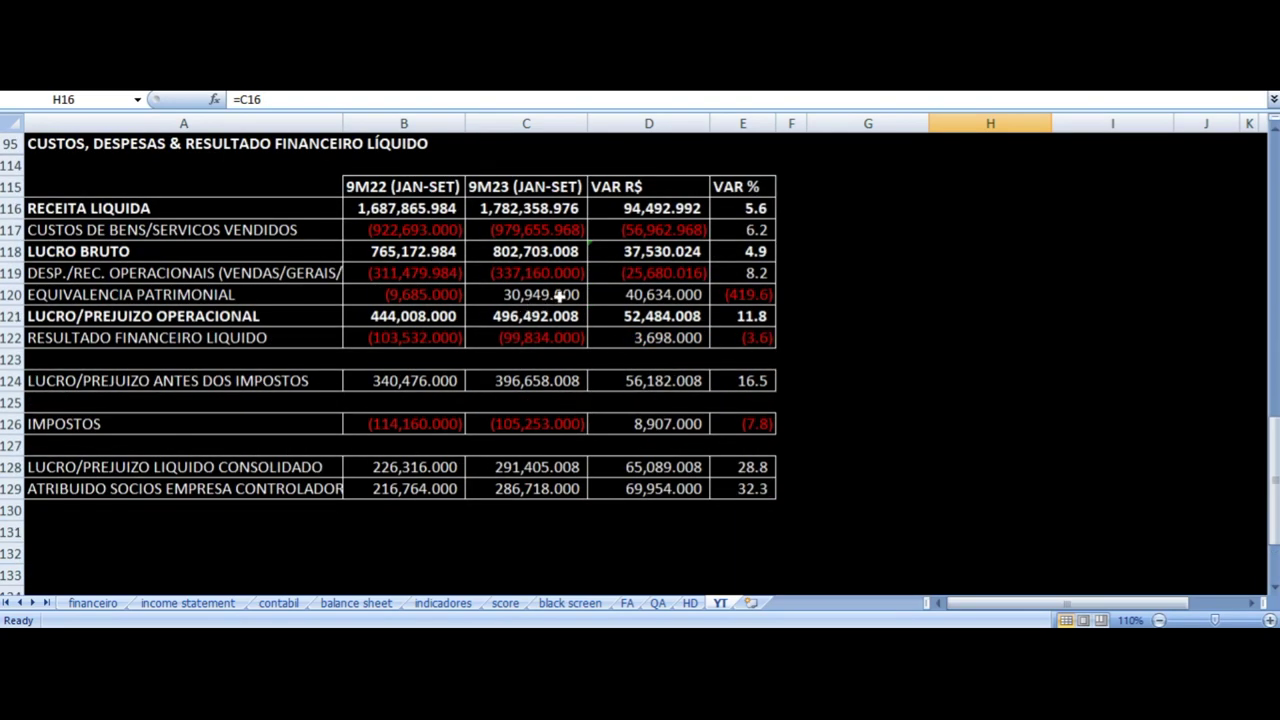
{"action": "left_click", "coordinate": [749, 207]}
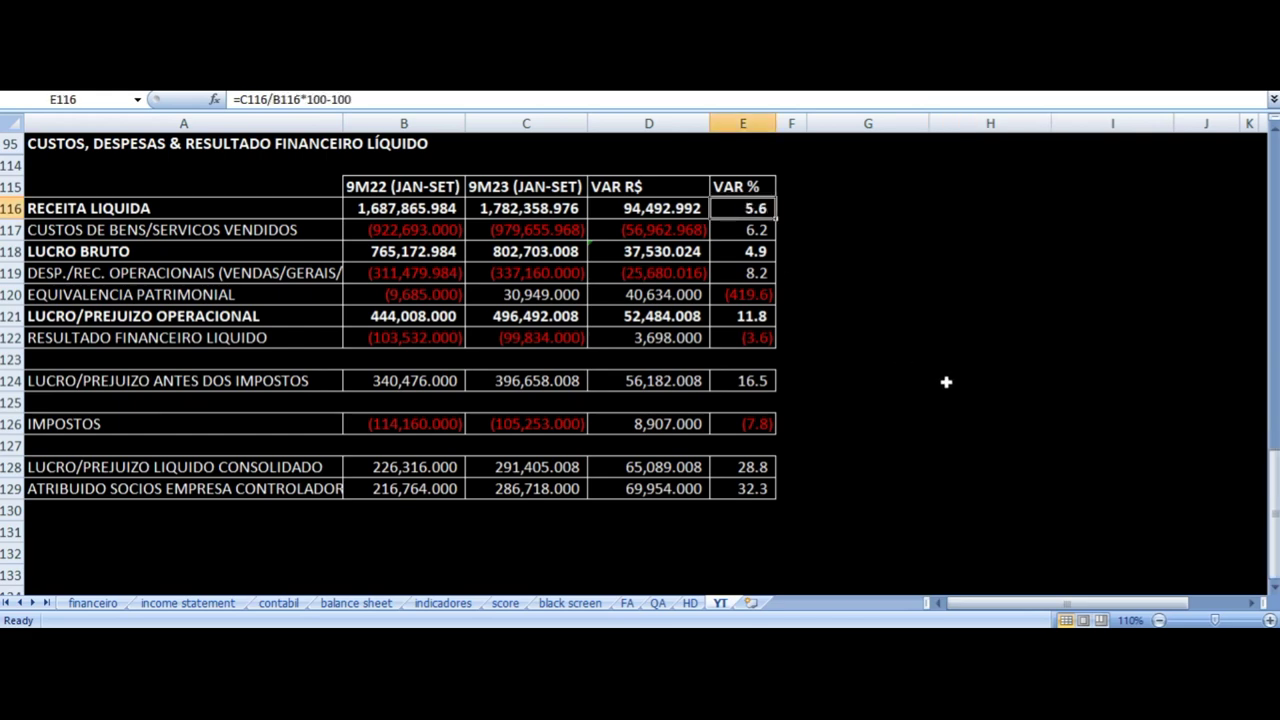
{"action": "key", "text": "Left"}
{"action": "key", "text": "Left"}
{"action": "key", "text": "Left"}
{"action": "key", "text": "Left"}
{"action": "key", "text": "Up"}
{"action": "key", "text": "Up"}
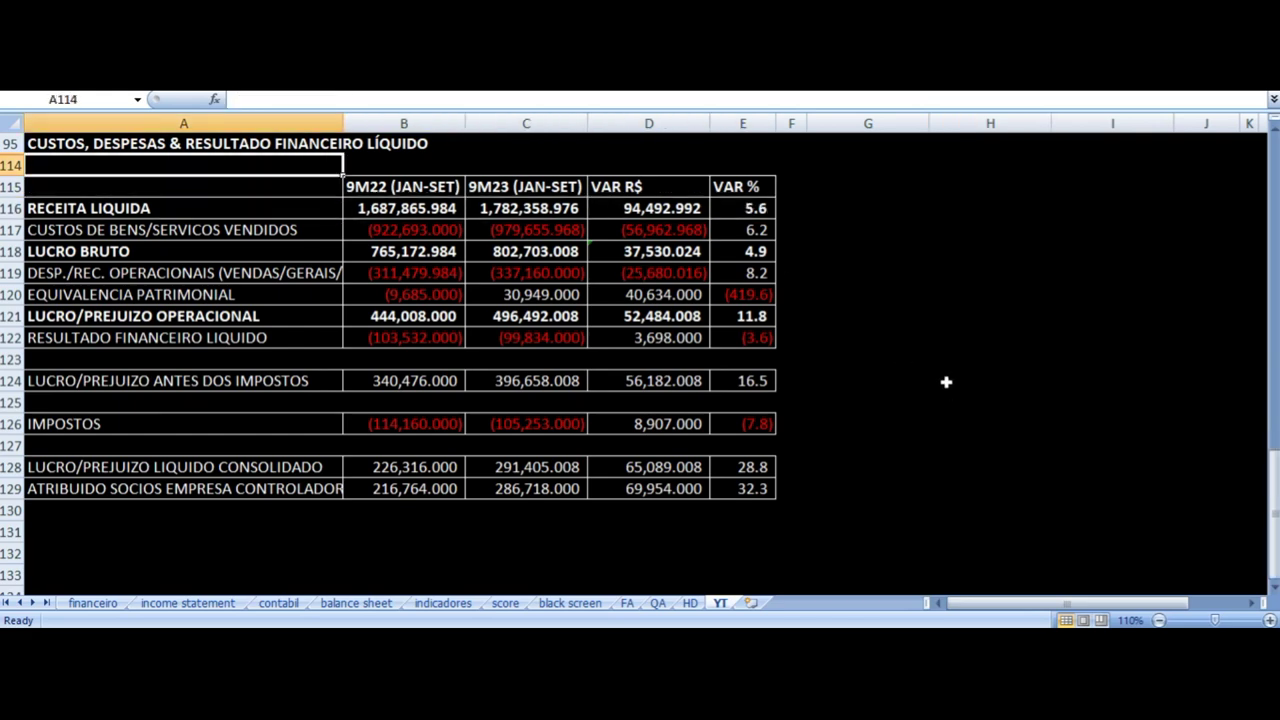
- Compare the 9M22 and 9M23 periods for net revenue (RECEITA LIQUIDA), through to its percentage variation
{"action": "key", "text": "Down"}
{"action": "key", "text": "Down"}
{"action": "key", "text": "Up"}
{"action": "key", "text": "Right"}
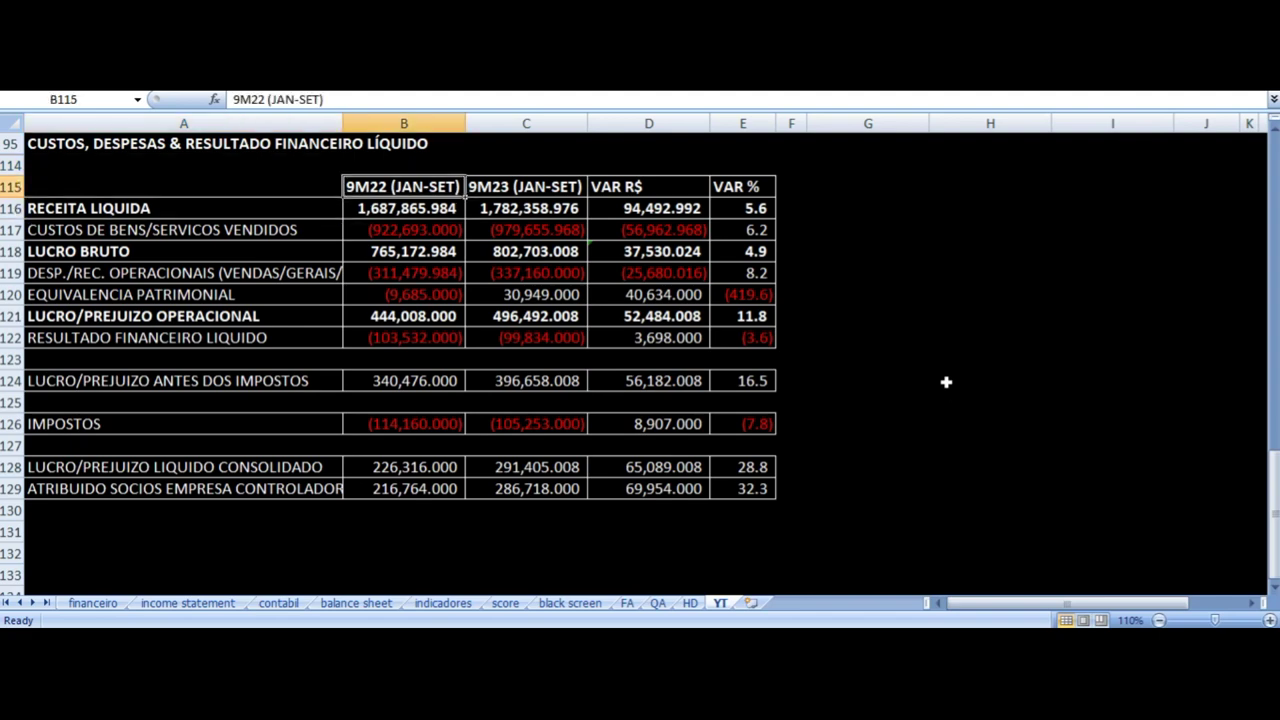
{"action": "key", "text": "Right"}
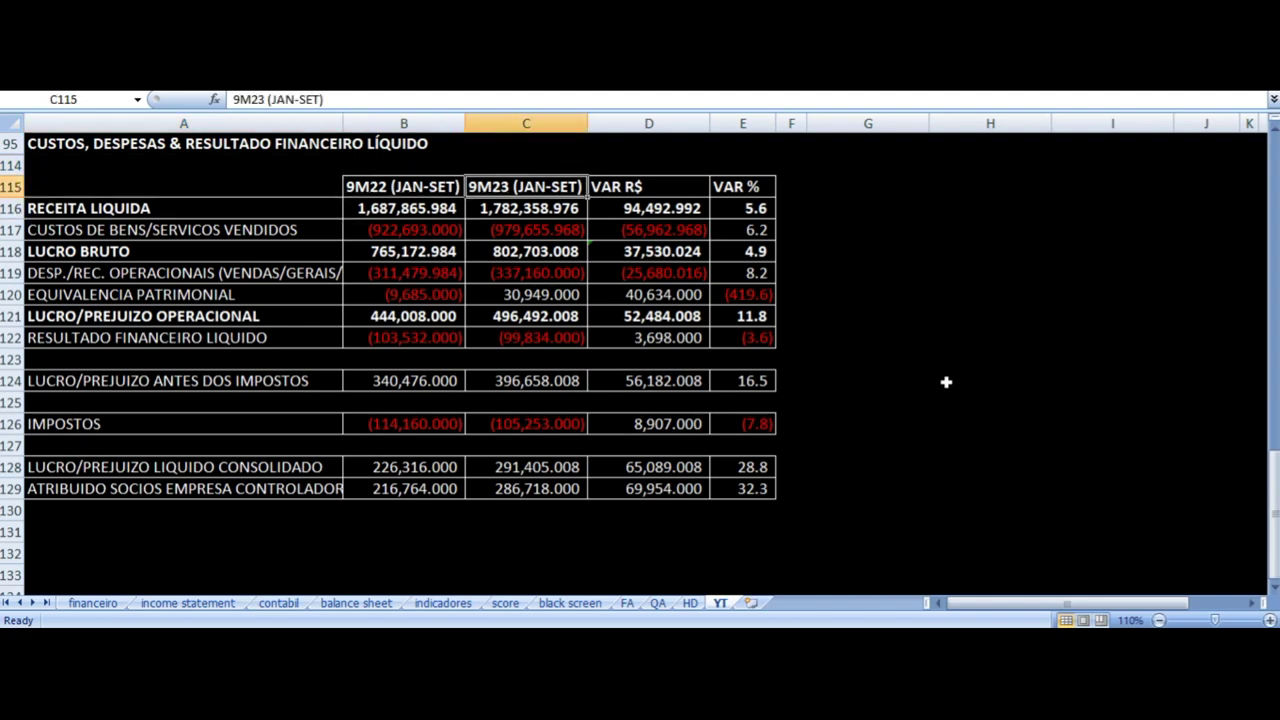
{"action": "key", "text": "Down"}
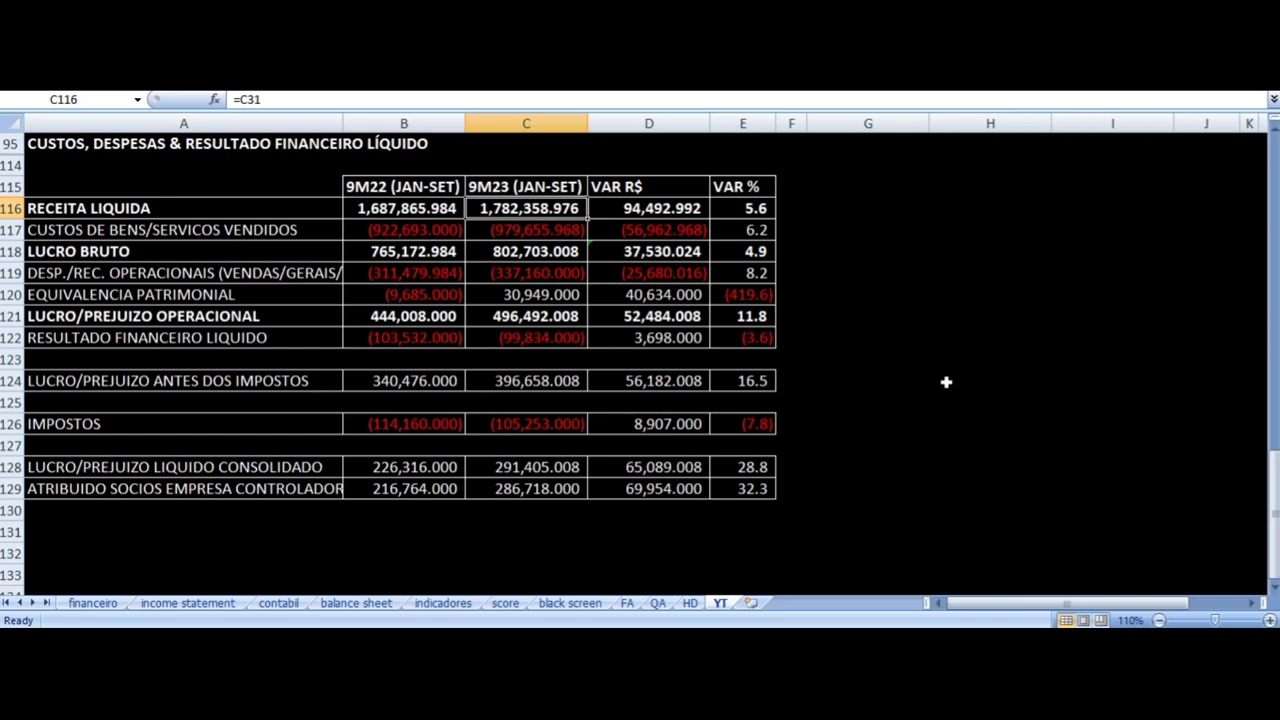
{"action": "key", "text": "Right"}
{"action": "key", "text": "Right"}
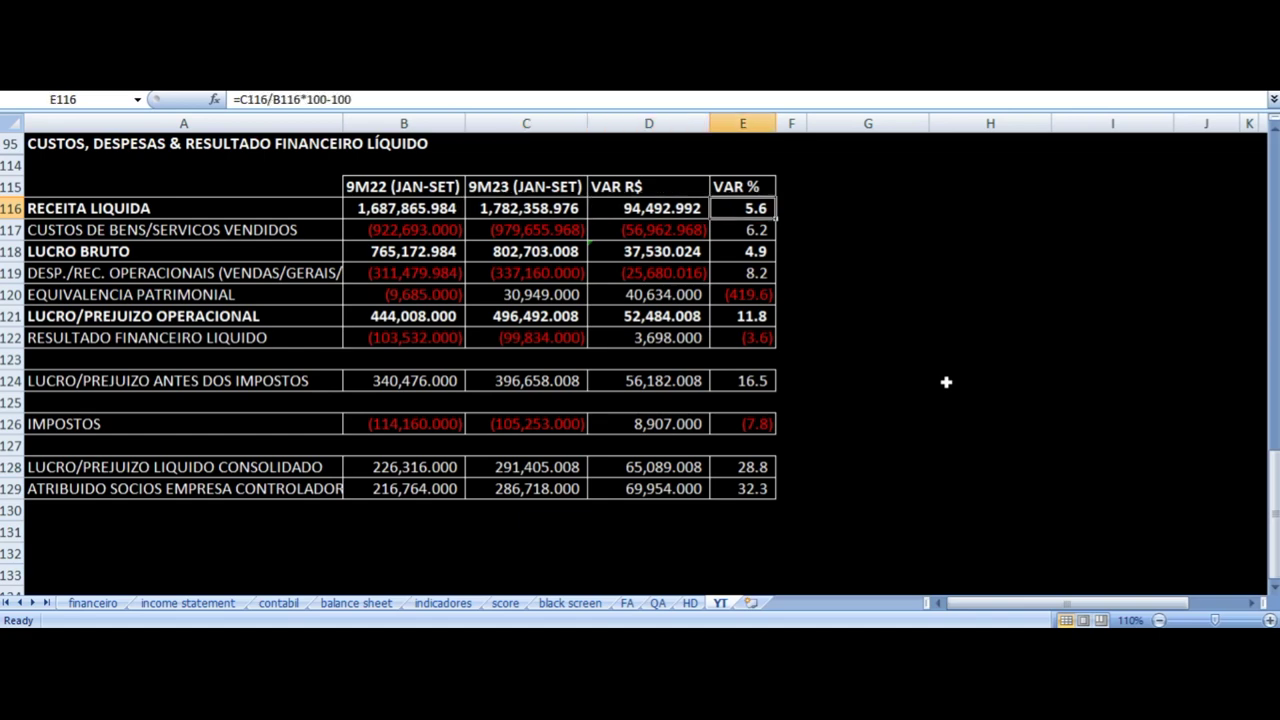
- Compare the cost of goods and services sold with net revenue across 9M22 and 9M23, including the cost variation
{"action": "key", "text": "Down"}
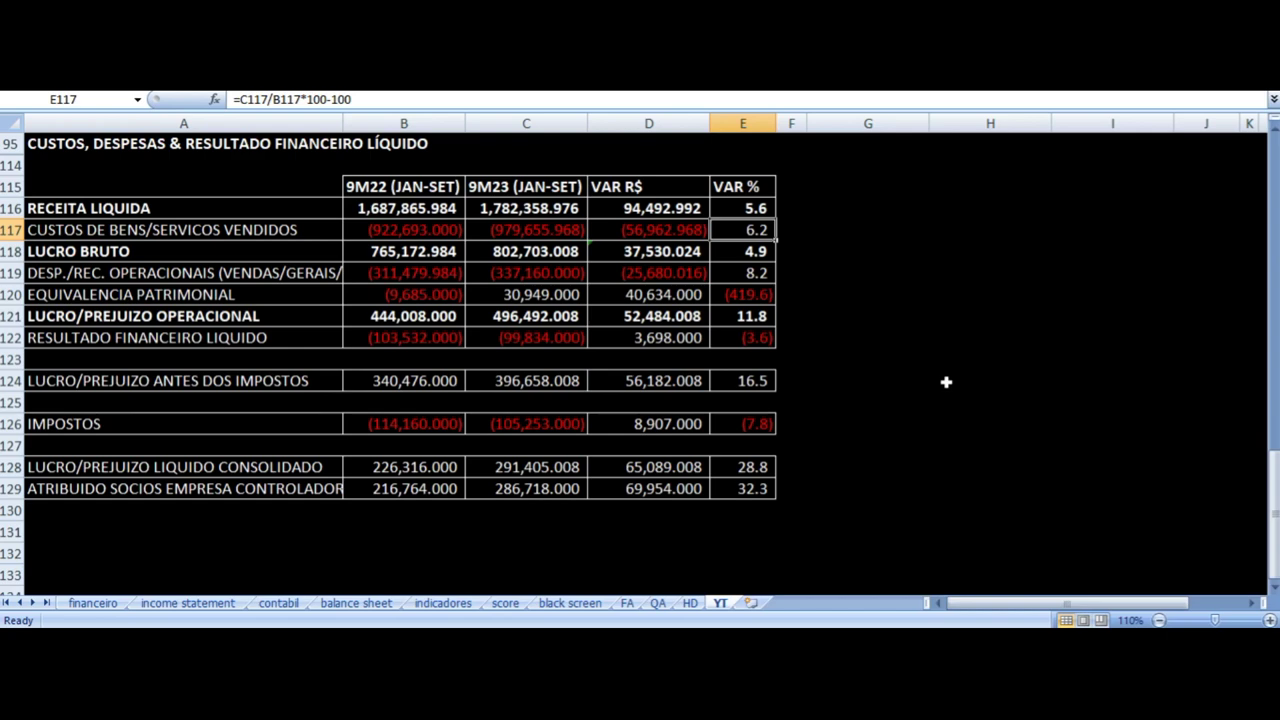
{"action": "key", "text": "Up"}
{"action": "key", "text": "Down"}
{"action": "key", "text": "Left"}
{"action": "key", "text": "Left"}
{"action": "key", "text": "Left"}
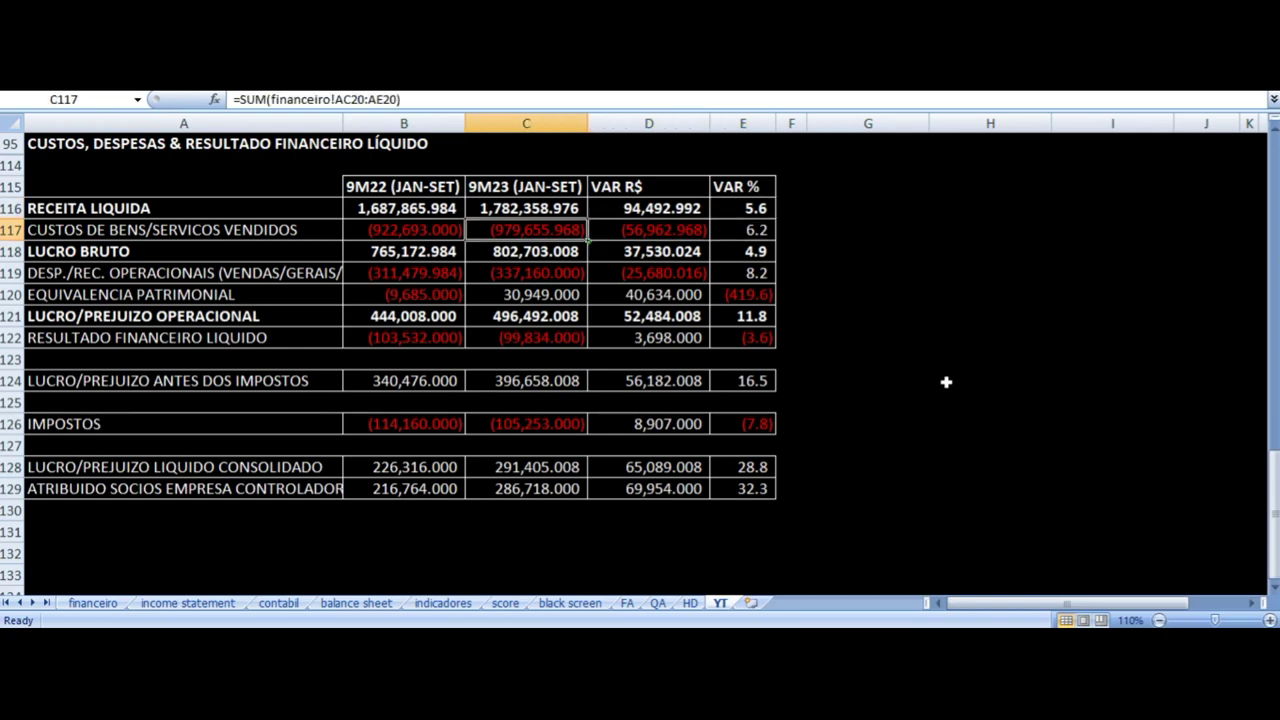
{"action": "key", "text": "Up"}
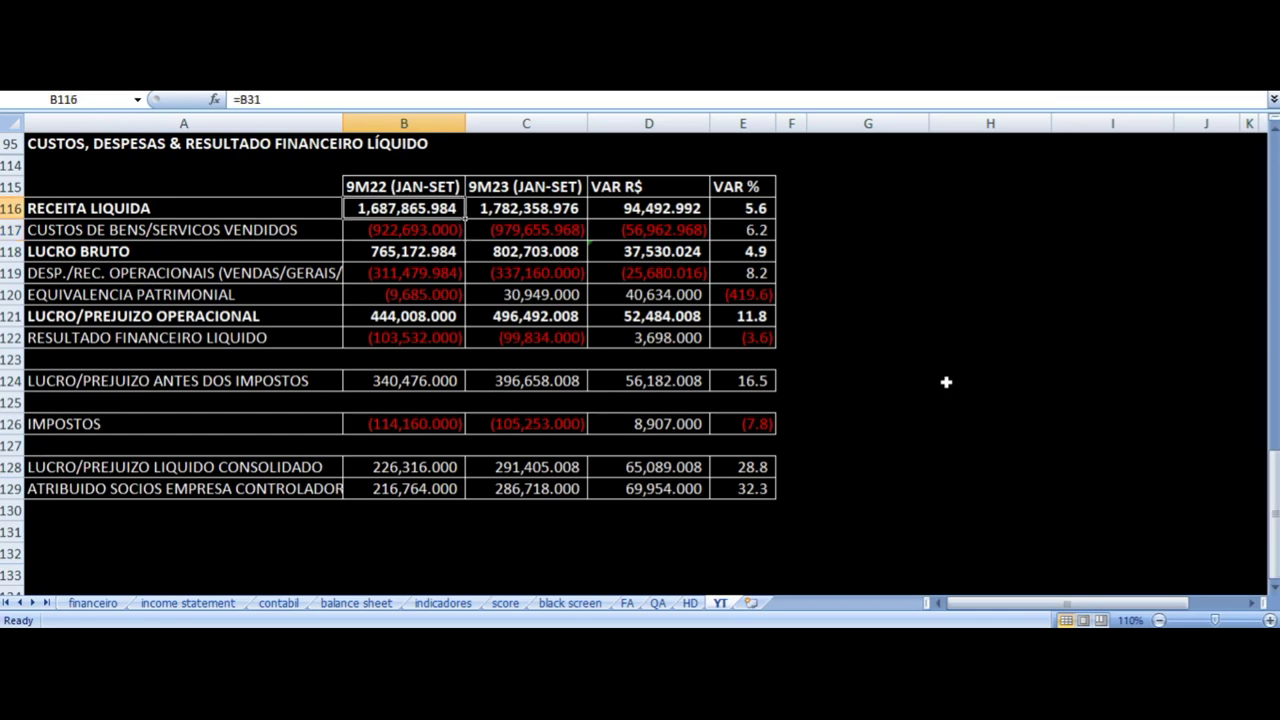
{"action": "key", "text": "Down"}
{"action": "key", "text": "Right"}
{"action": "key", "text": "Right"}
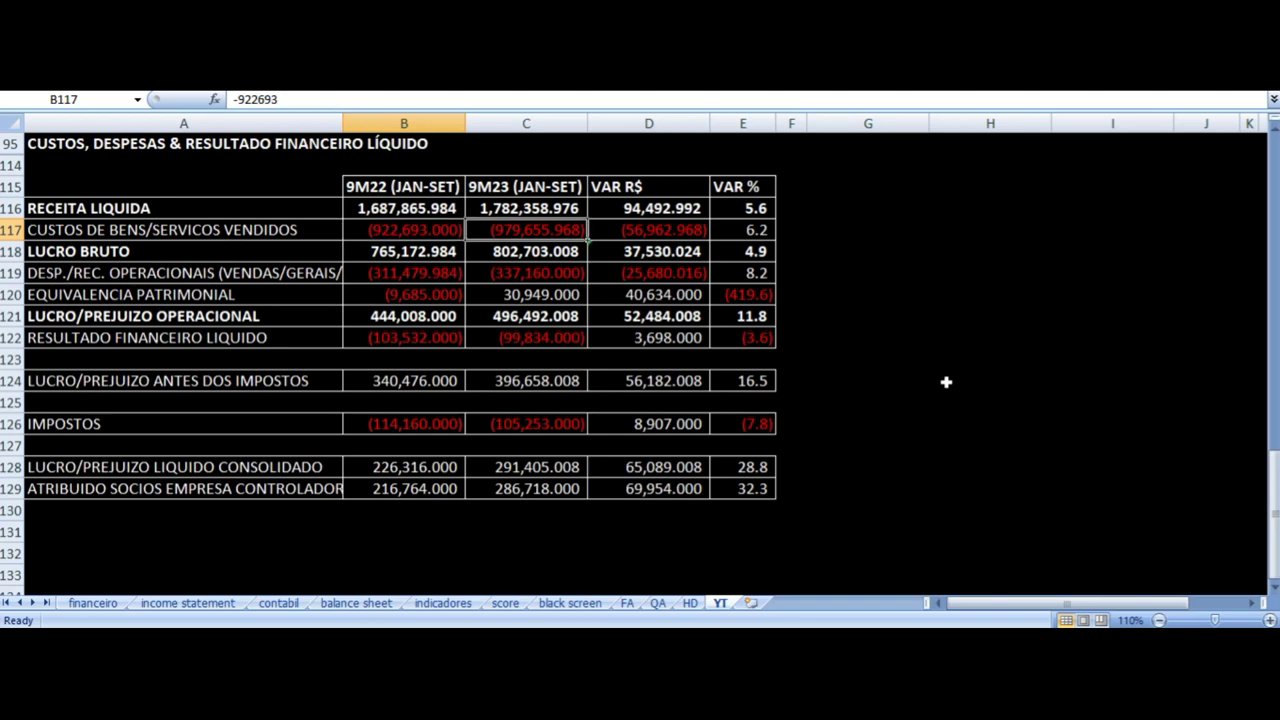
- Check the R$ and percentage variations of gross profit (LUCRO BRUTO) and of operating expenses
{"action": "key", "text": "Down"}
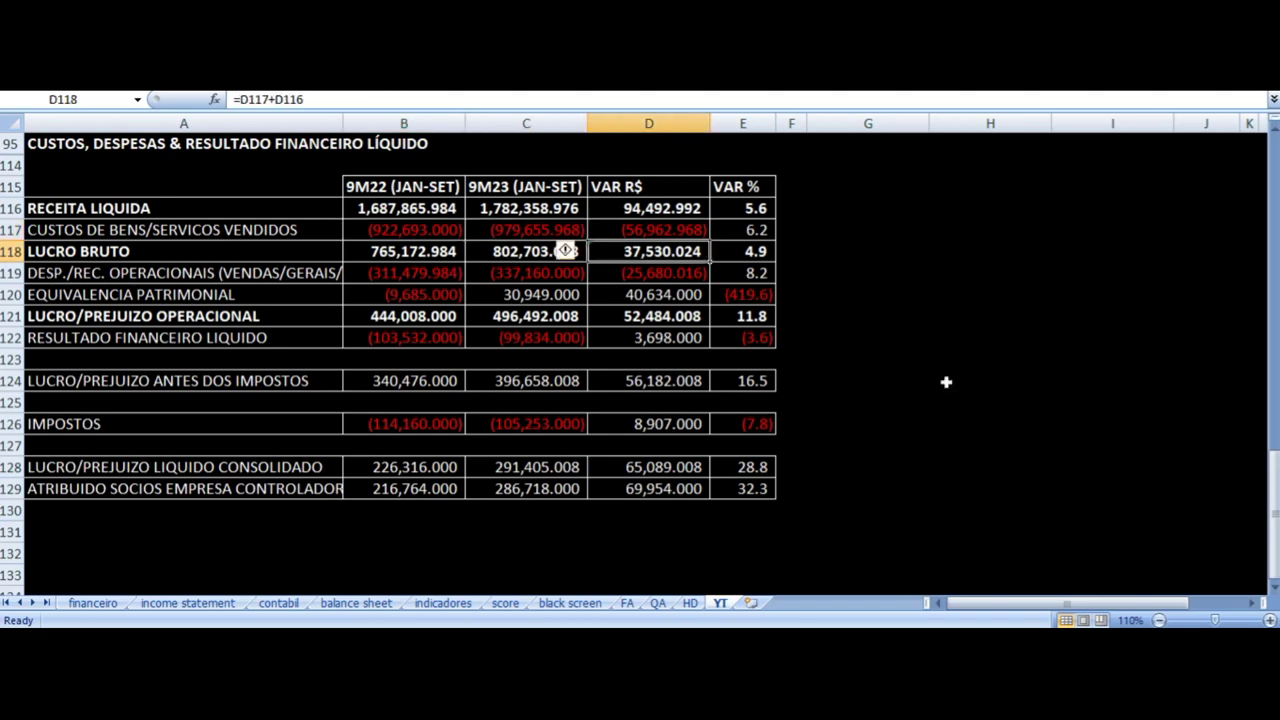
{"action": "key", "text": "Right"}
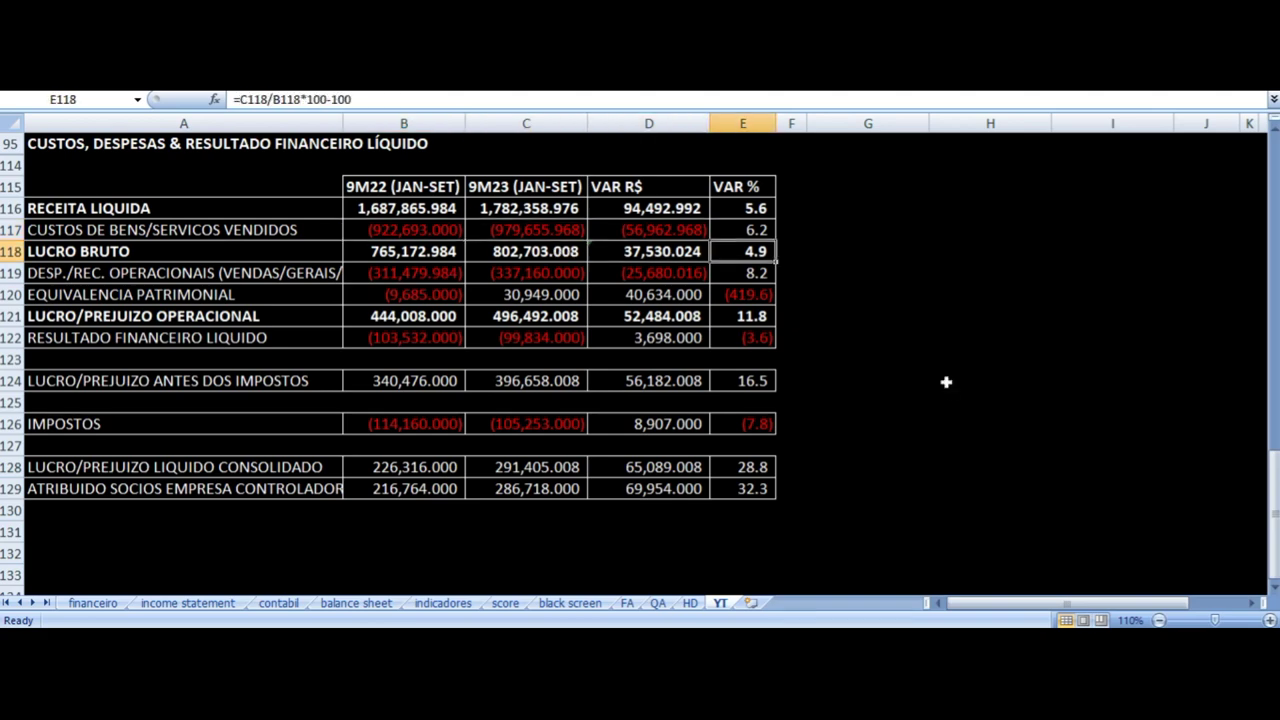
{"action": "key", "text": "Left"}
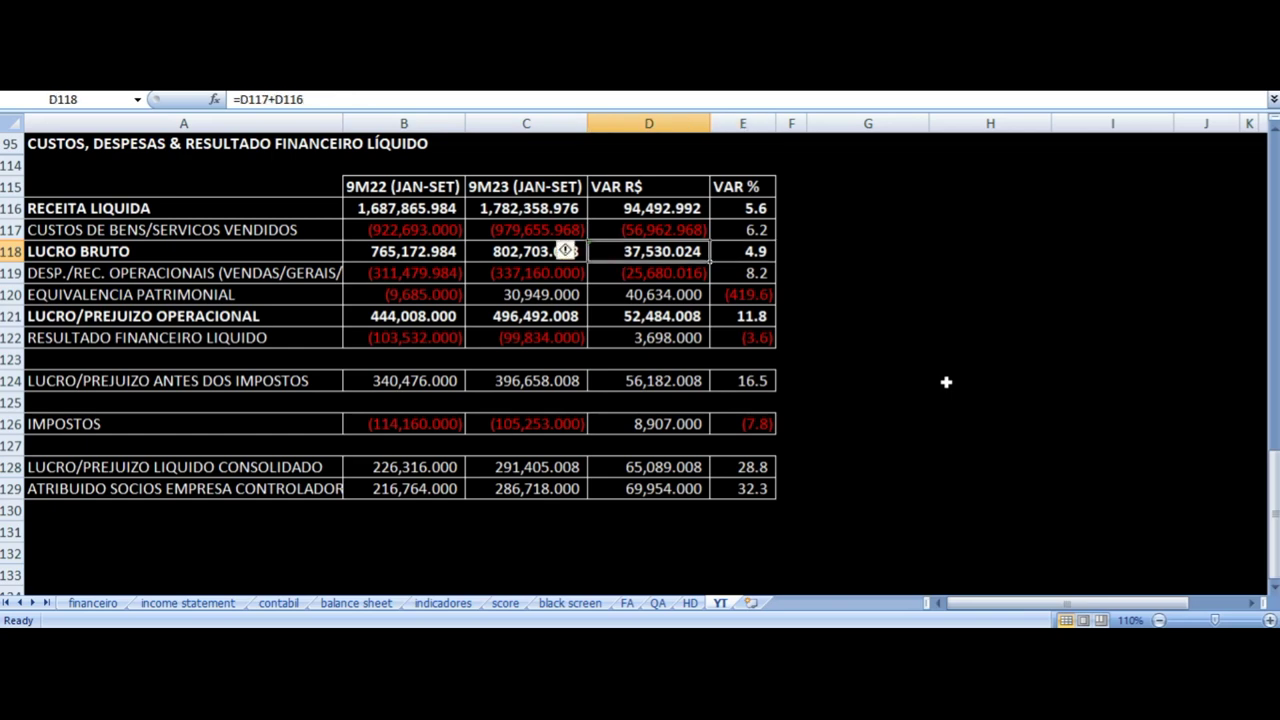
{"action": "key", "text": "Down"}
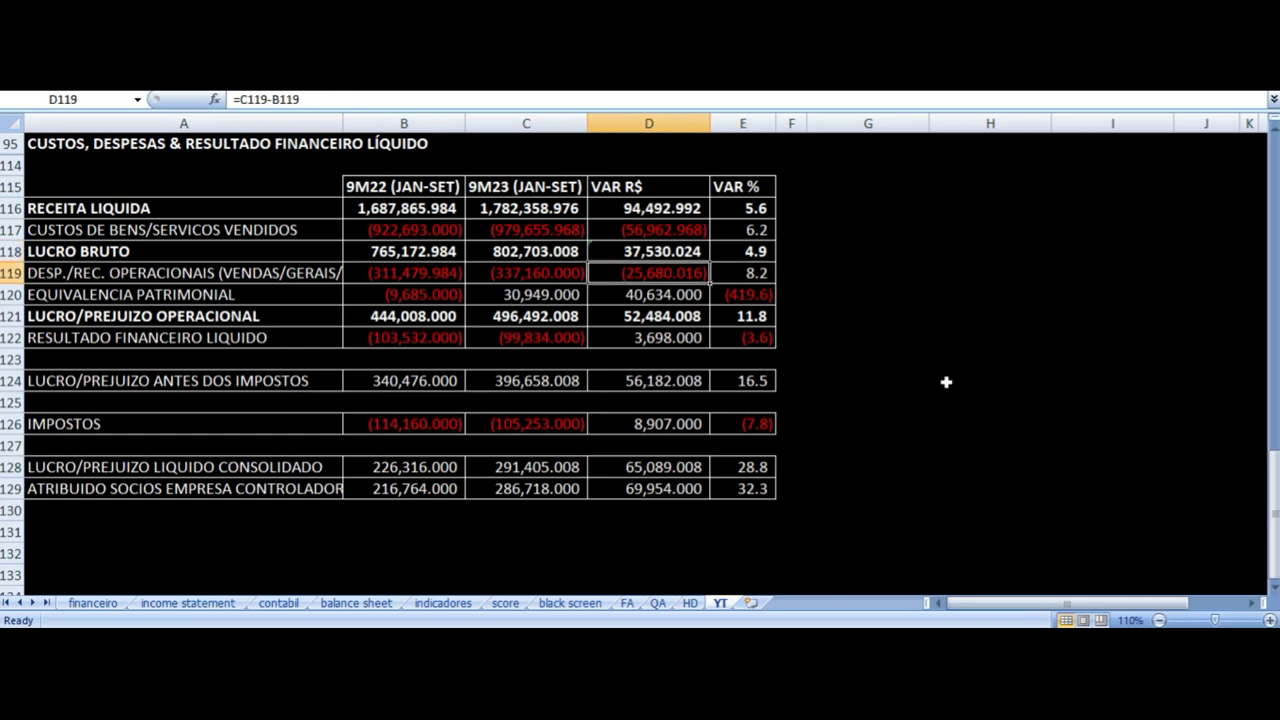
{"action": "key", "text": "Right"}
- Check the R$ and percentage variations of EQUIVALENCIA PATRIMONIAL and of the operating profit
{"action": "key", "text": "Down"}
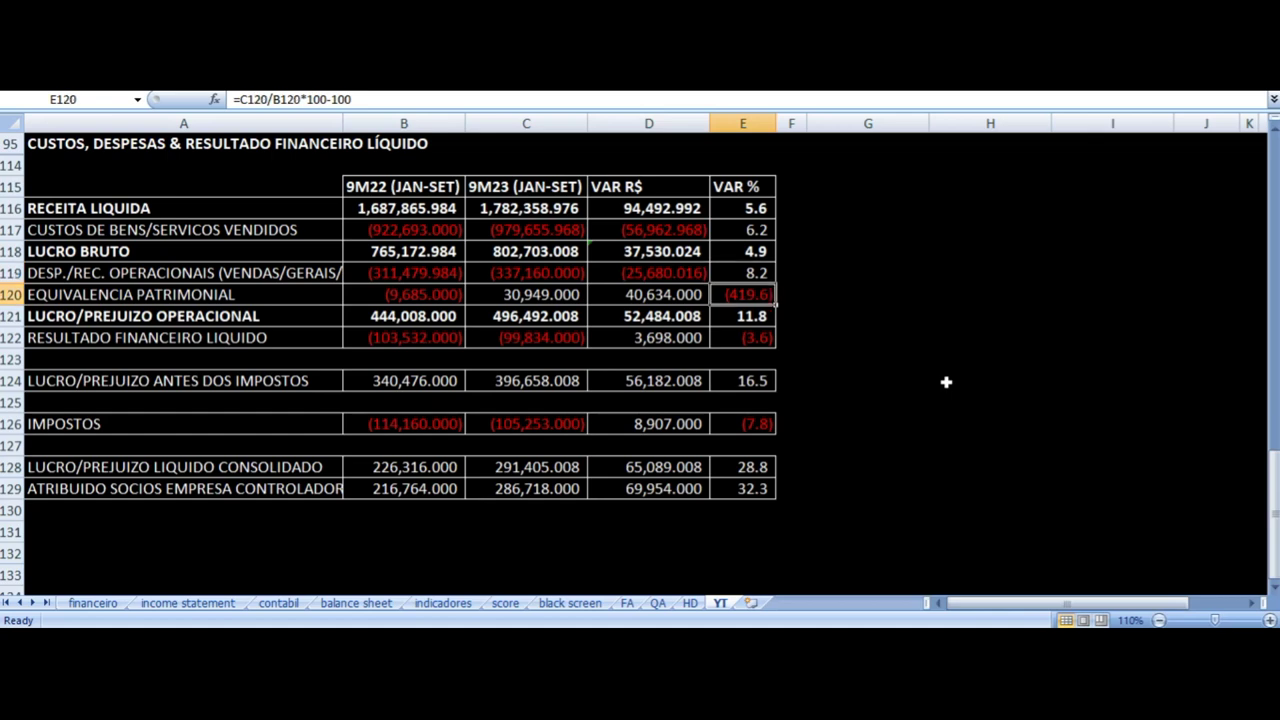
{"action": "key", "text": "Left"}
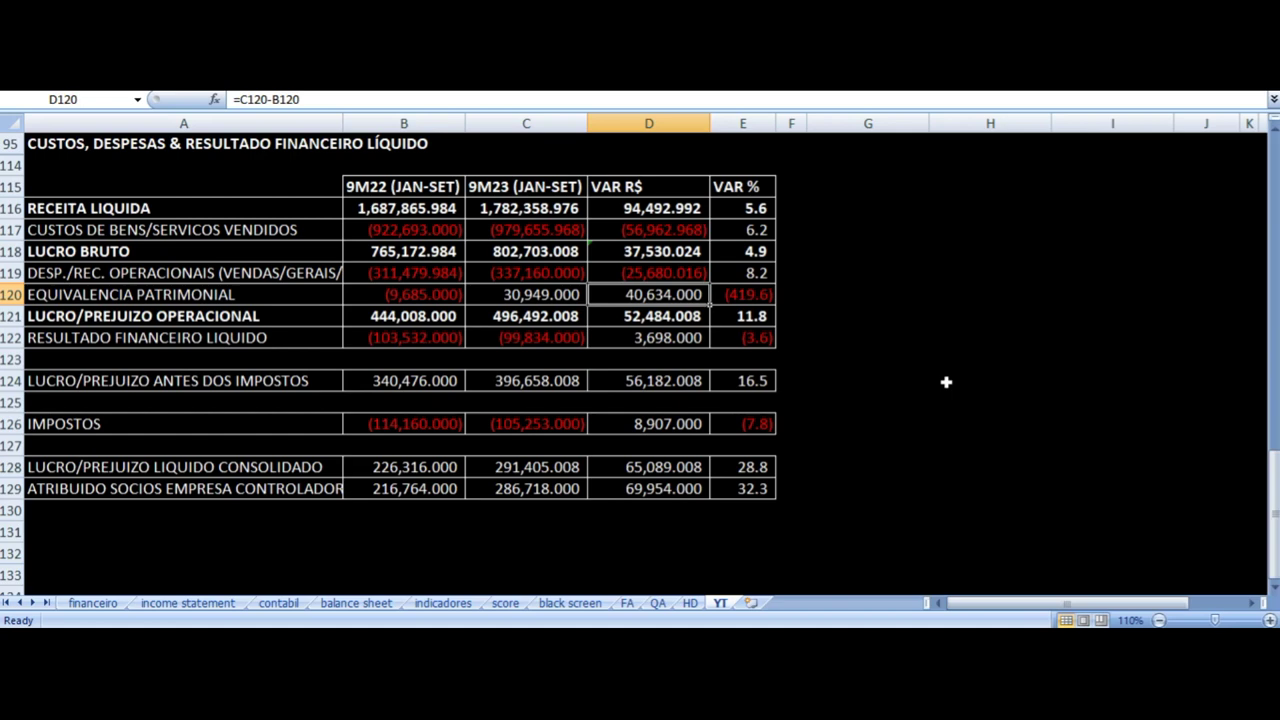
{"action": "key", "text": "Down"}
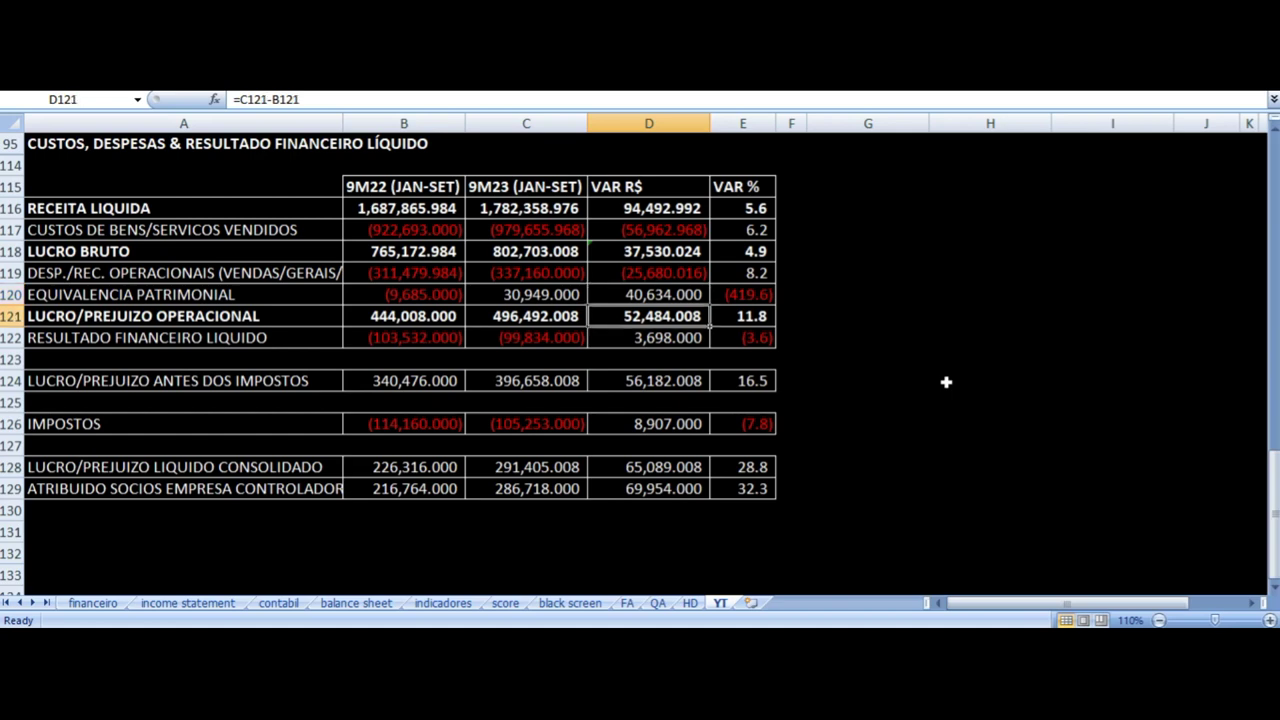
{"action": "key", "text": "Right"}
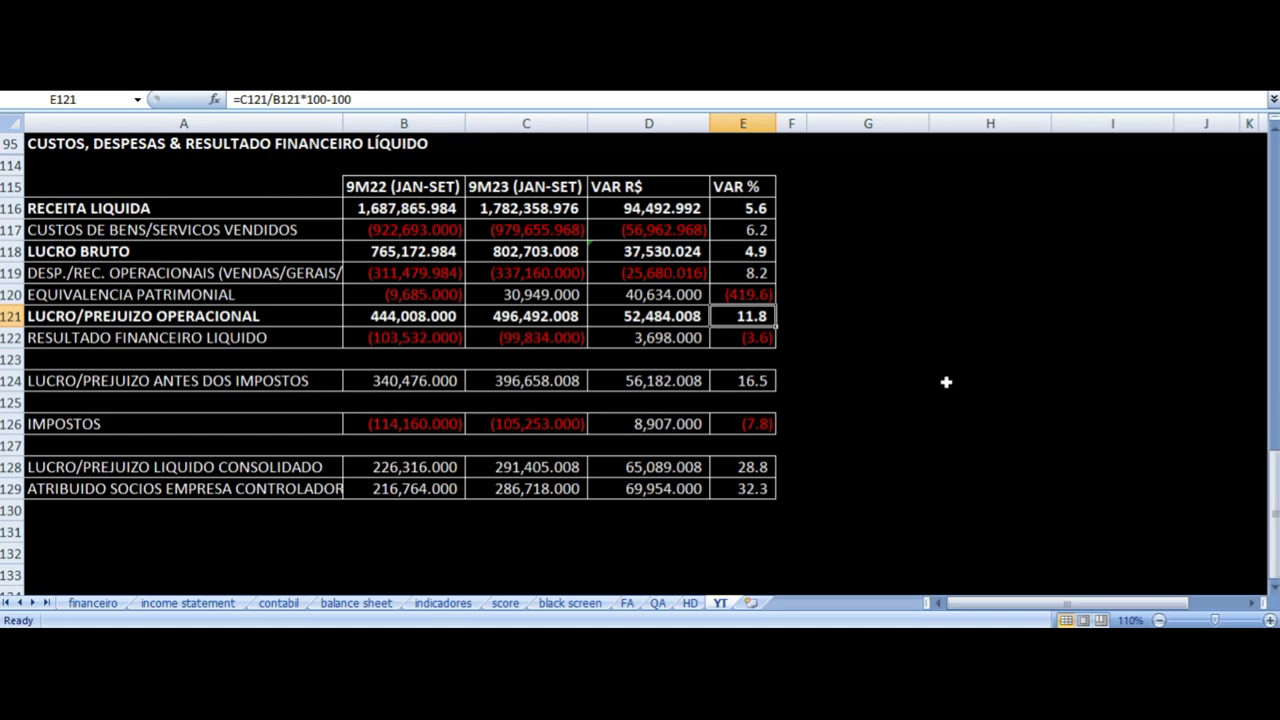
{"action": "key", "text": "Left"}
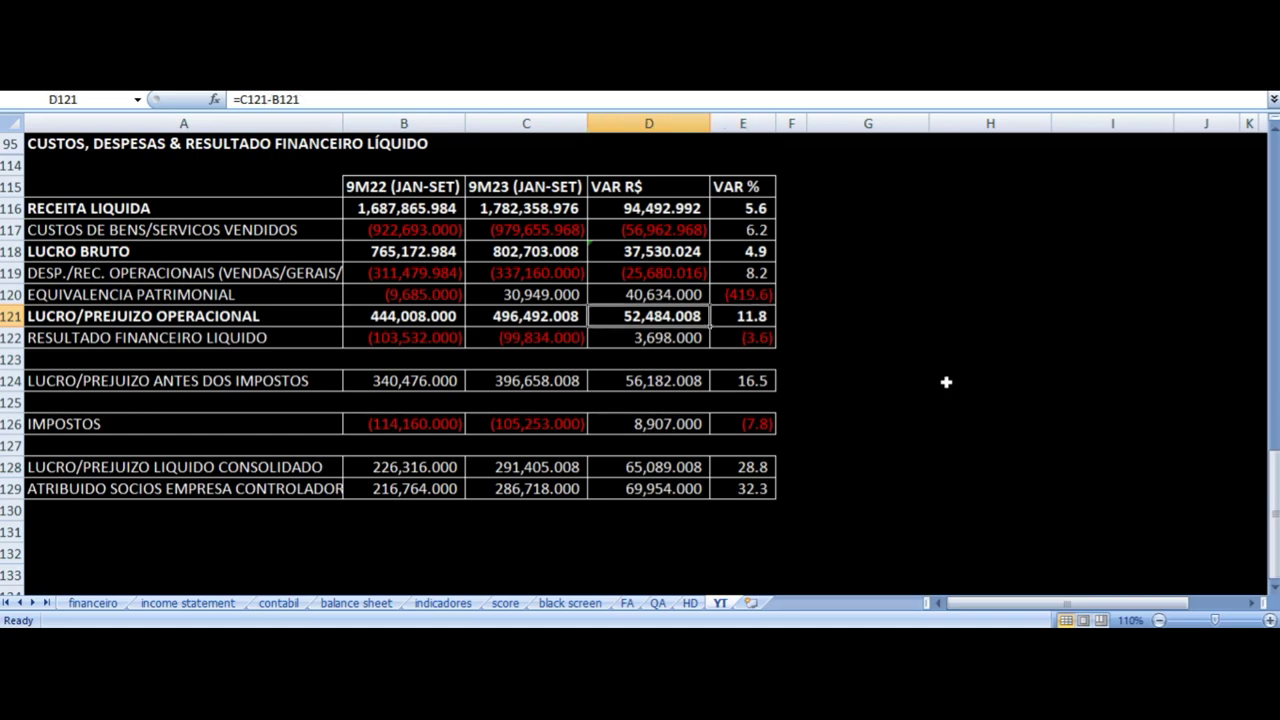
- Compare the net financial result between 9M22 and 9M23, and check the percentage variation of profit before taxes
{"action": "key", "text": "Down"}
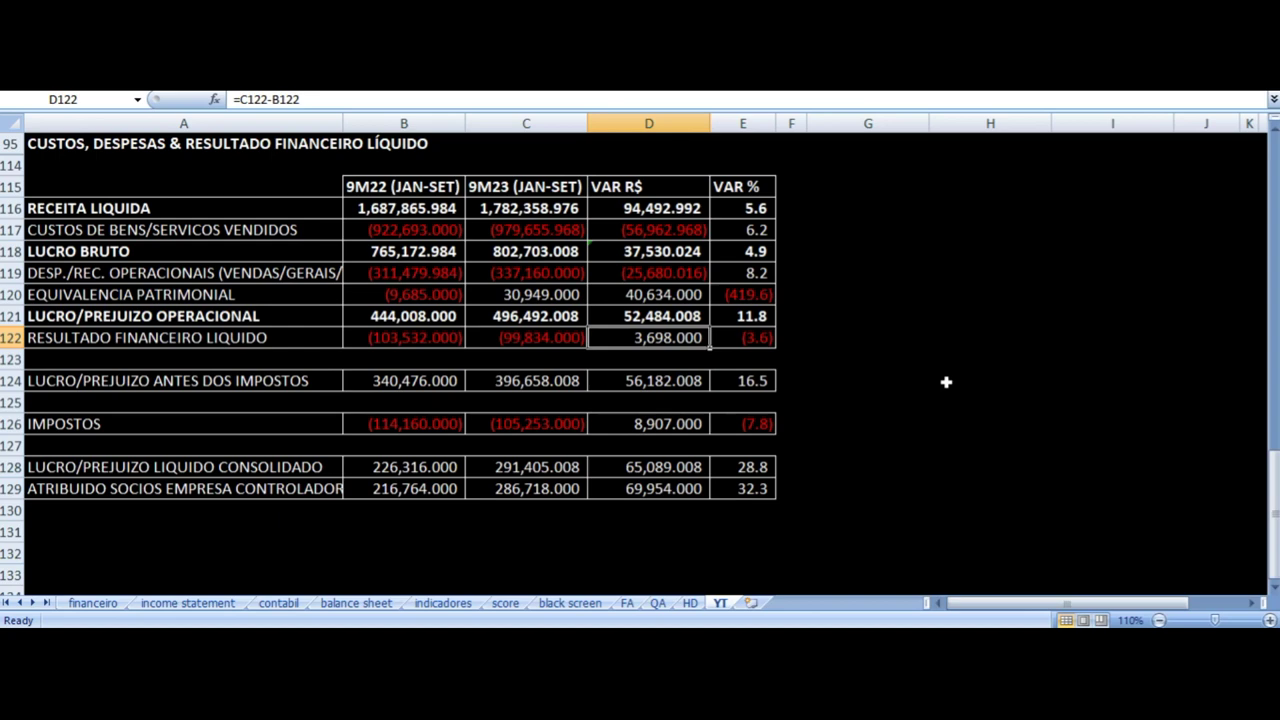
{"action": "key", "text": "Left"}
{"action": "key", "text": "Left"}
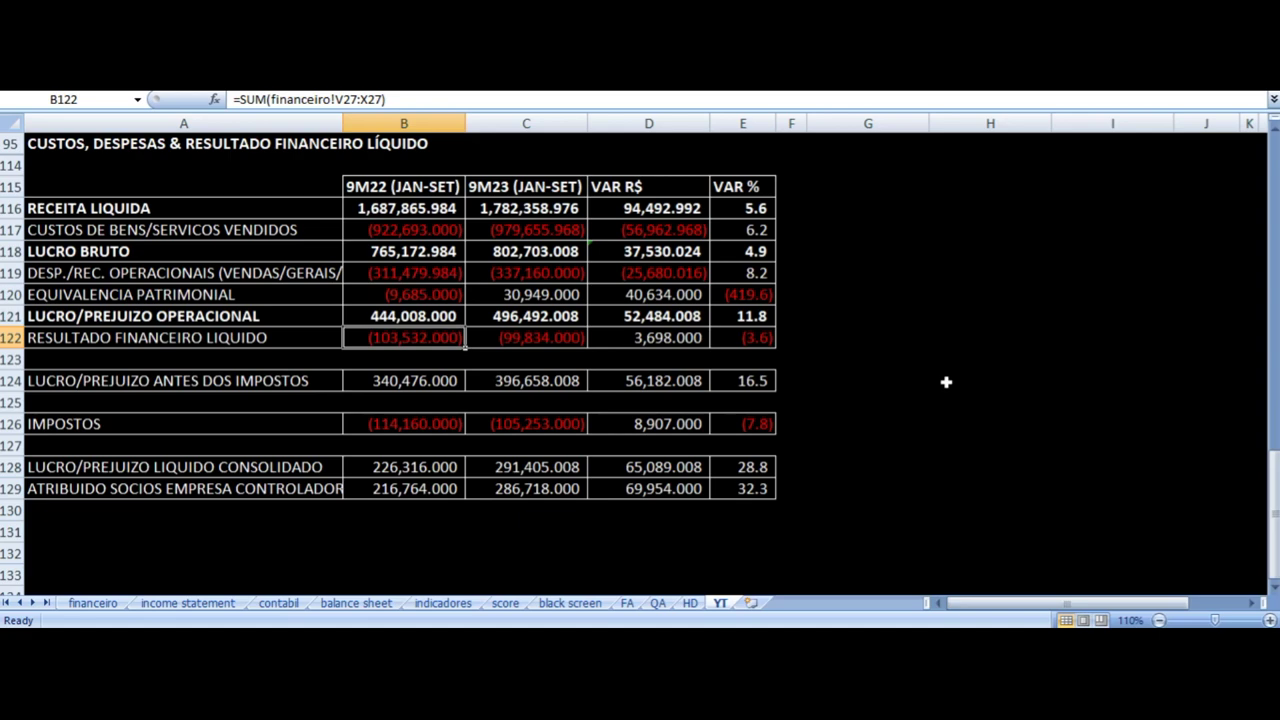
{"action": "key", "text": "Right"}
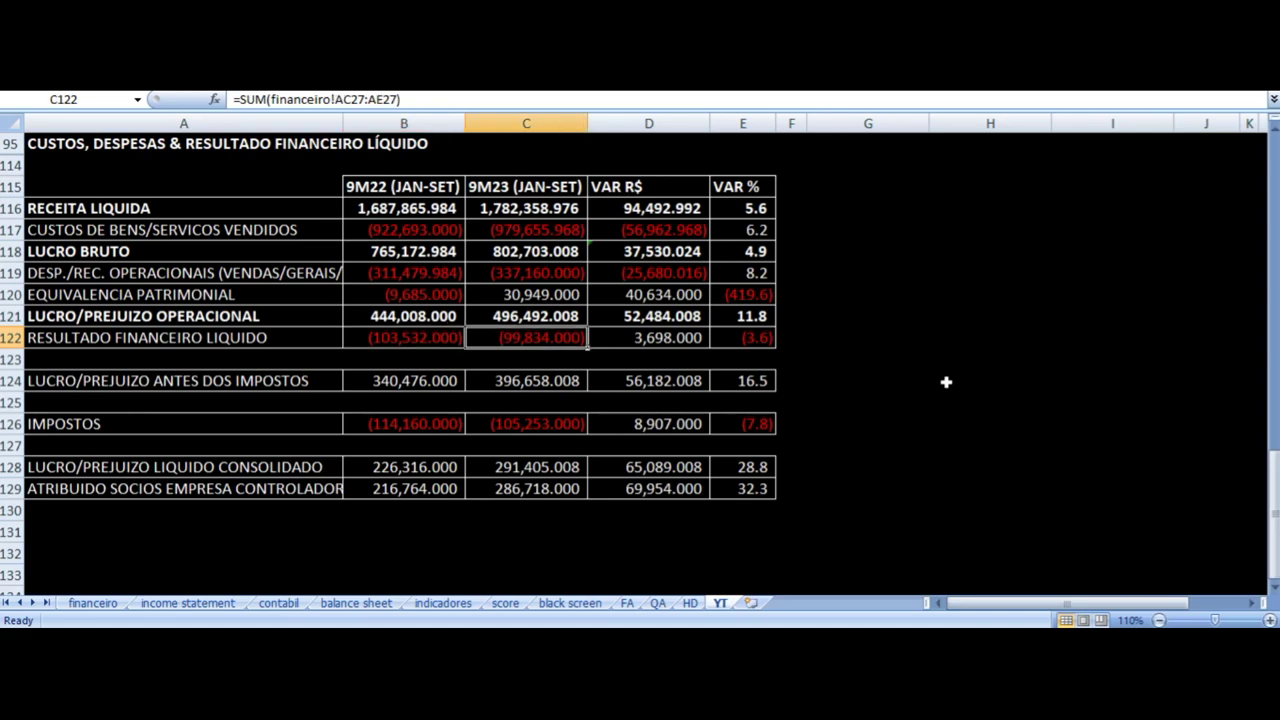
{"action": "key", "text": "Right"}
{"action": "key", "text": "Right"}
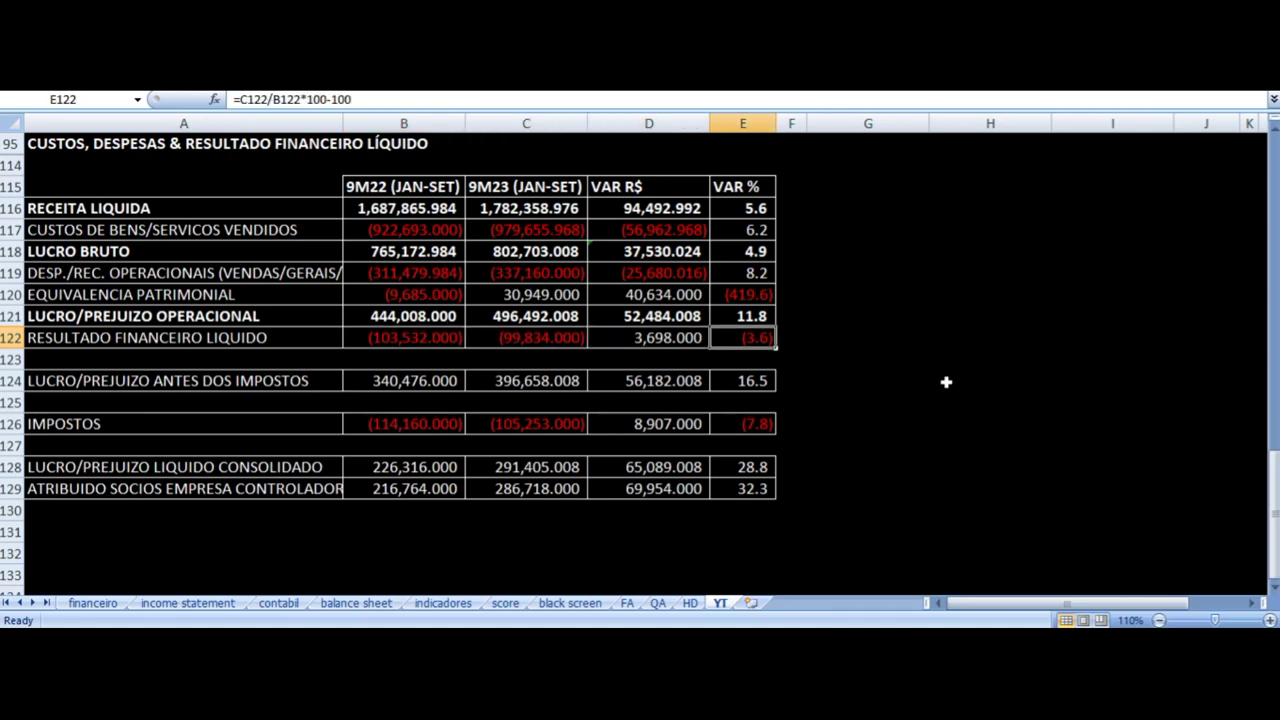
{"action": "key", "text": "Down"}
{"action": "key", "text": "Down"}
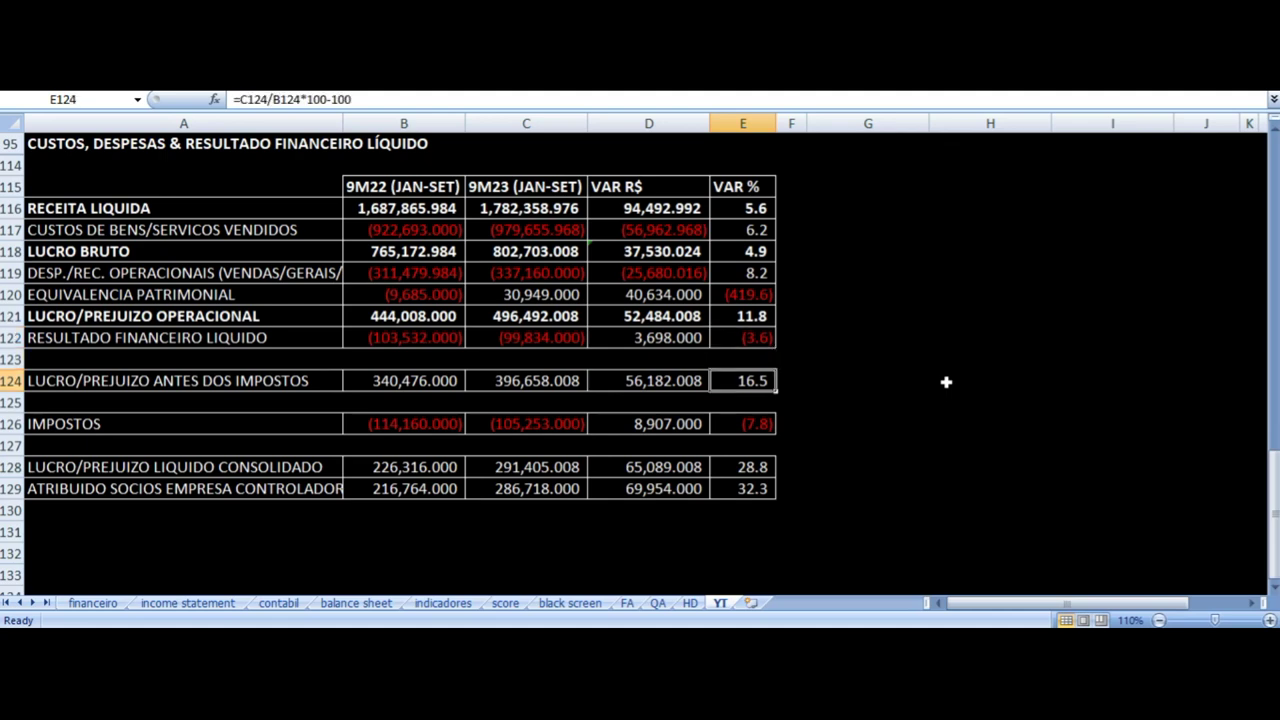
- Compare the profit before taxes (LUCRO/PREJUIZO ANTES DOS IMPOSTOS) between 9M22 and 9M23
{"action": "key", "text": "Left"}
{"action": "key", "text": "Left"}
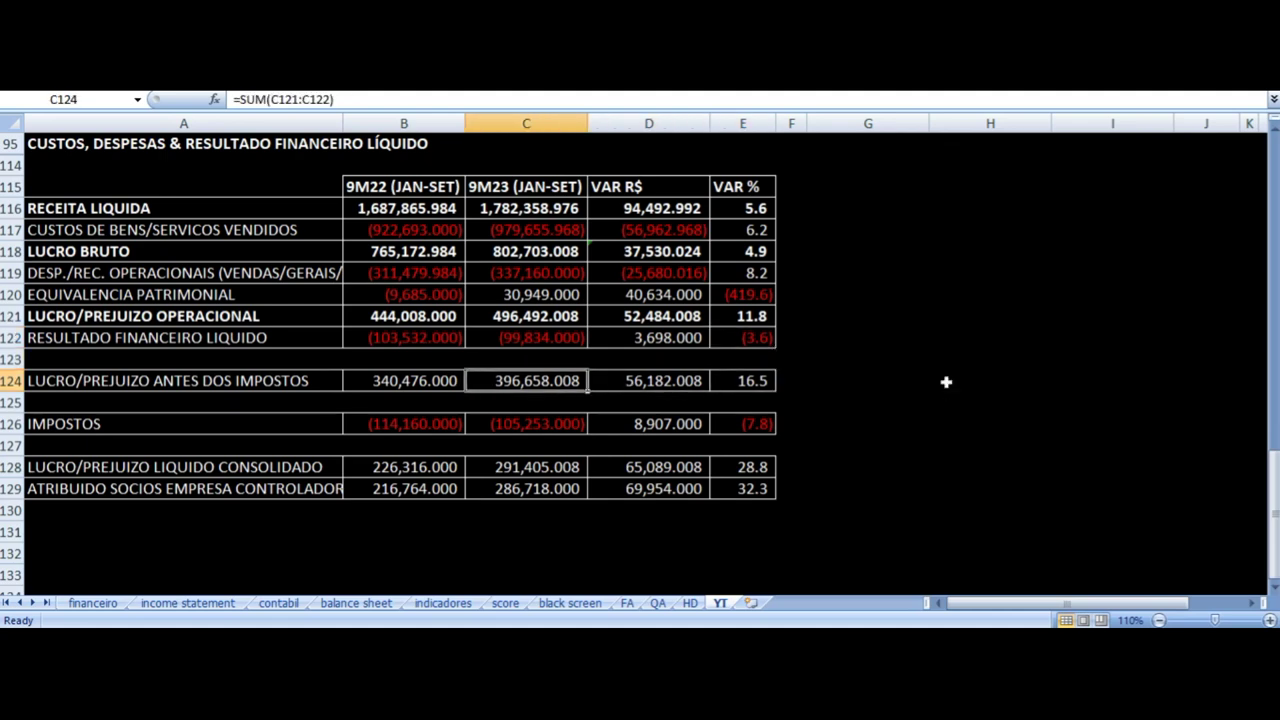
{"action": "key", "text": "Left"}
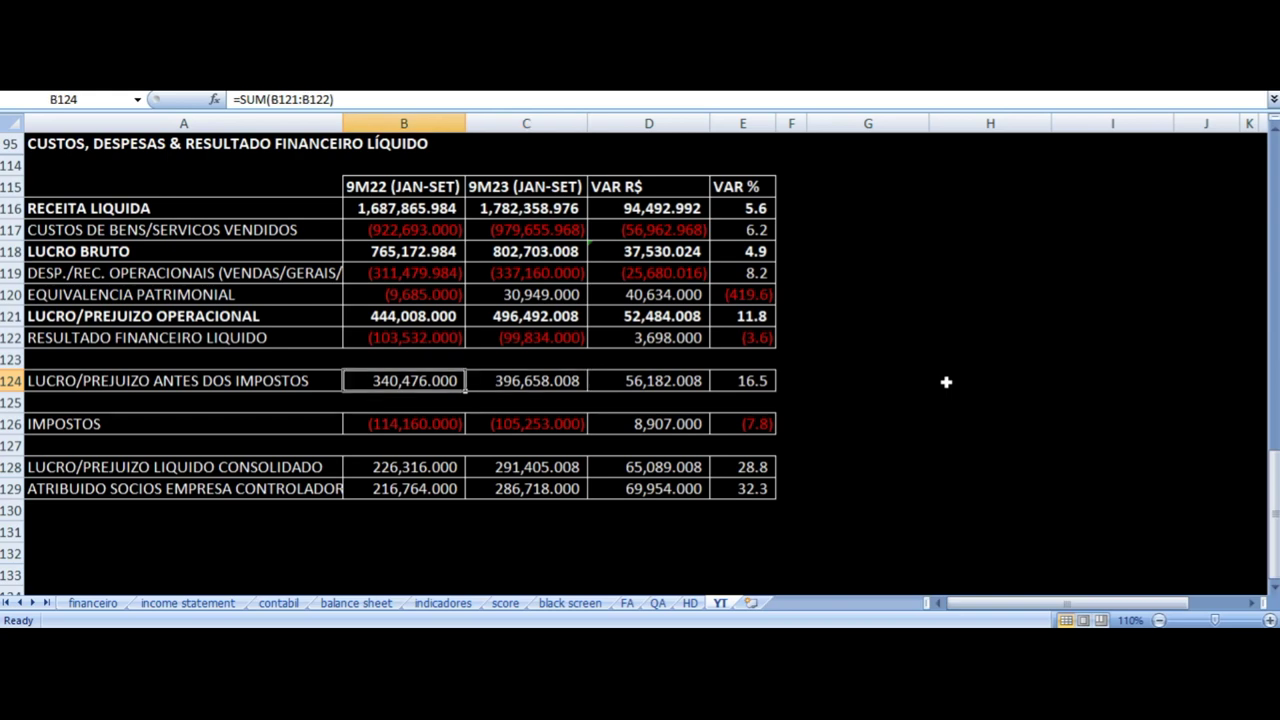
{"action": "key", "text": "Right"}
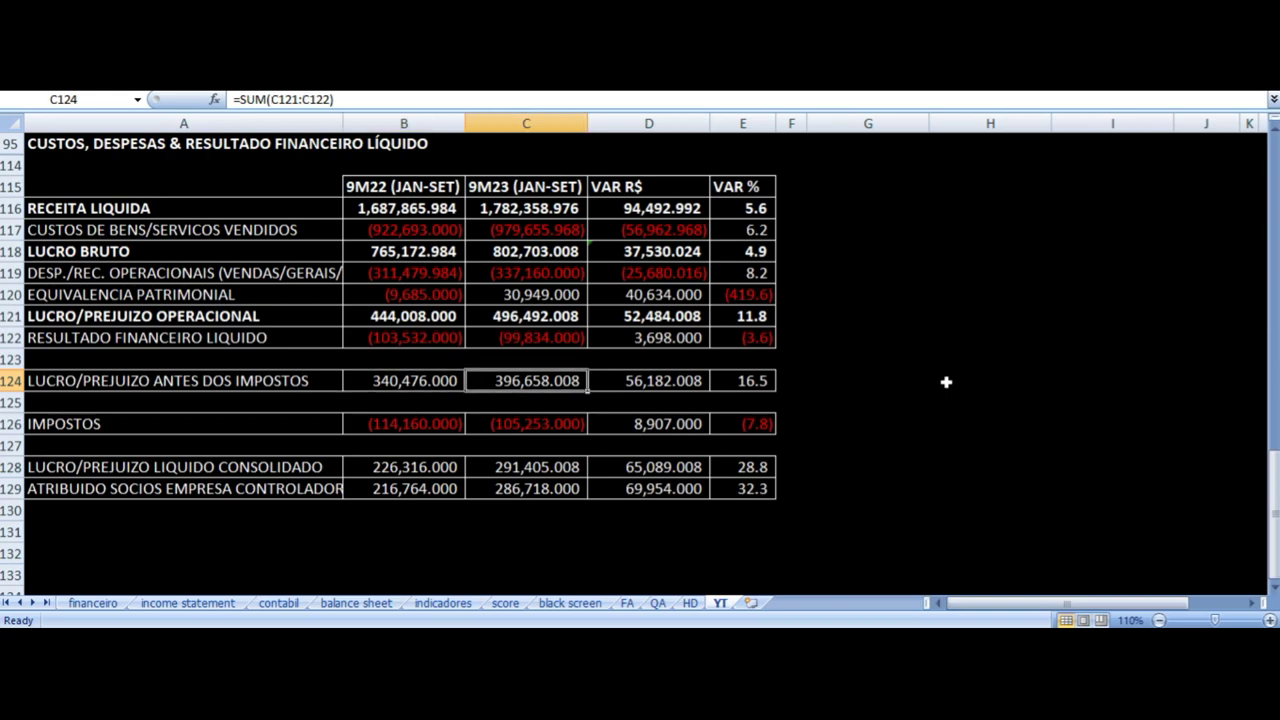
- Check the 9M23 taxes (IMPOSTOS) and the R$ and percentage variations of the consolidated net profit
{"action": "key", "text": "Down"}
{"action": "key", "text": "Down"}
{"action": "key", "text": "Right"}
{"action": "key", "text": "Down"}
{"action": "key", "text": "Down"}
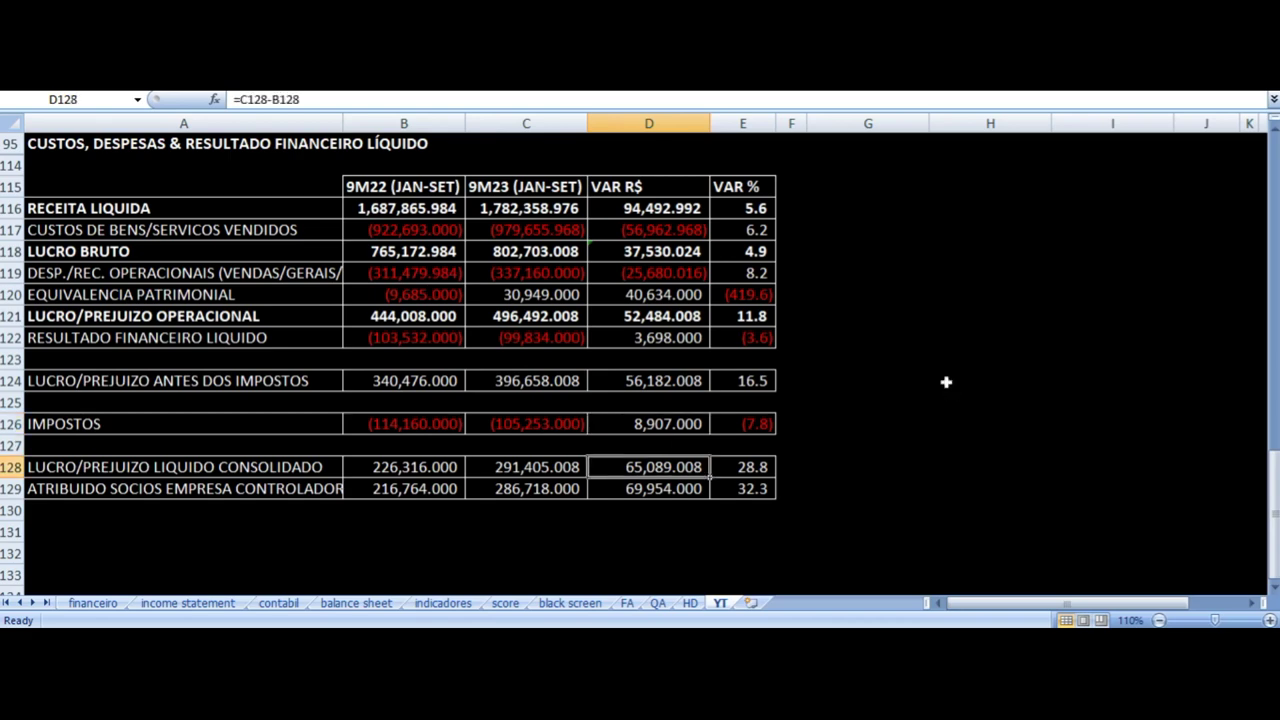
{"action": "key", "text": "Right"}
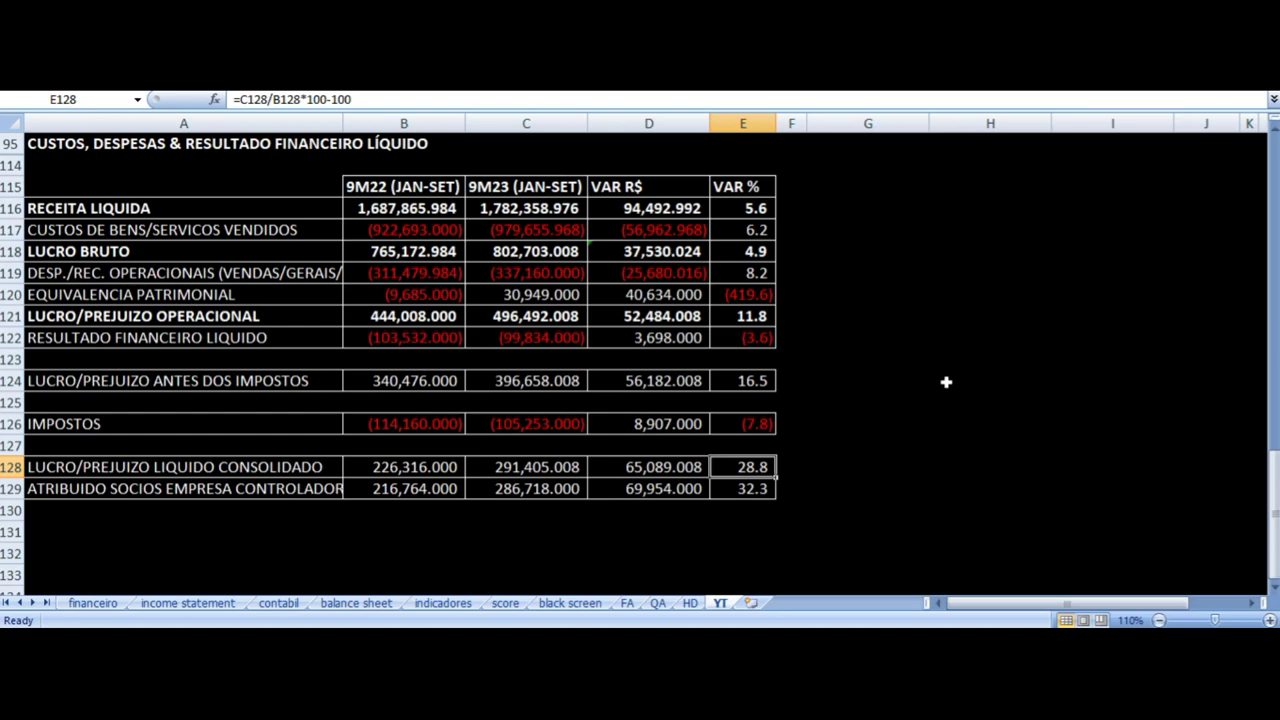
{"action": "key", "text": "Left"}
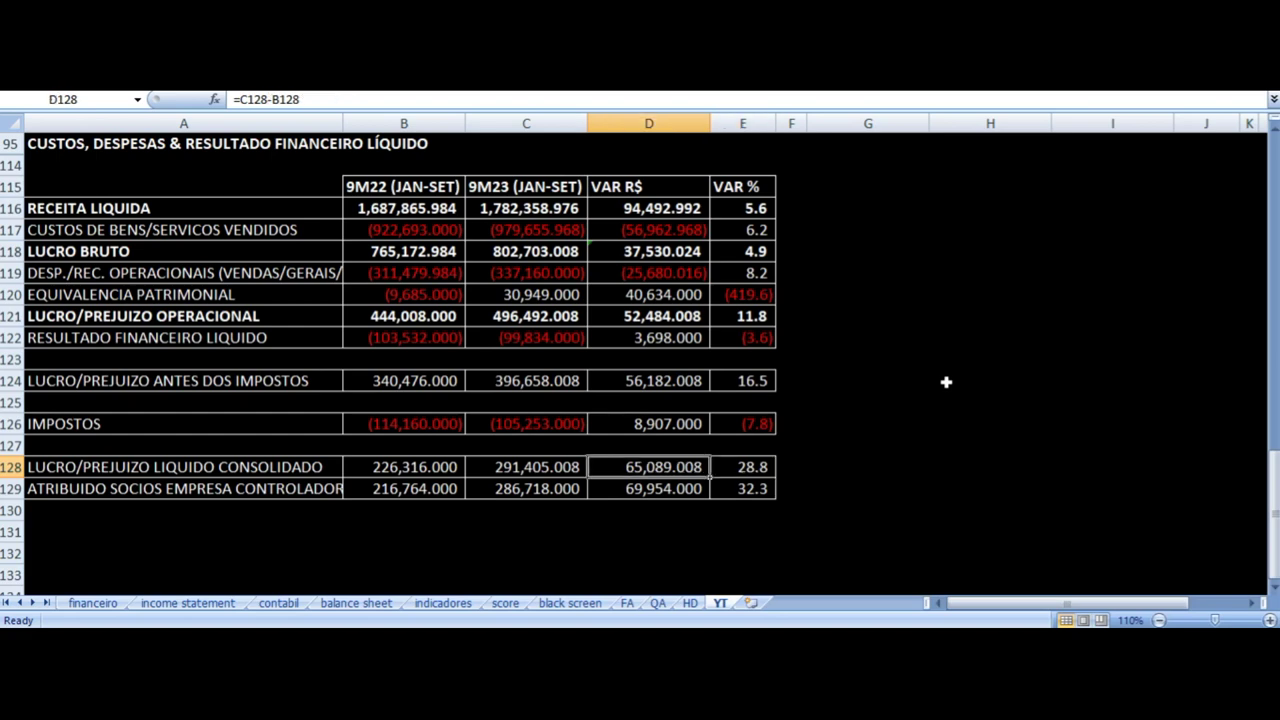
- Check the R$ and percentage variations of the profit attributed to the controlling company's shareholders
{"action": "key", "text": "Down"}
{"action": "key", "text": "Right"}
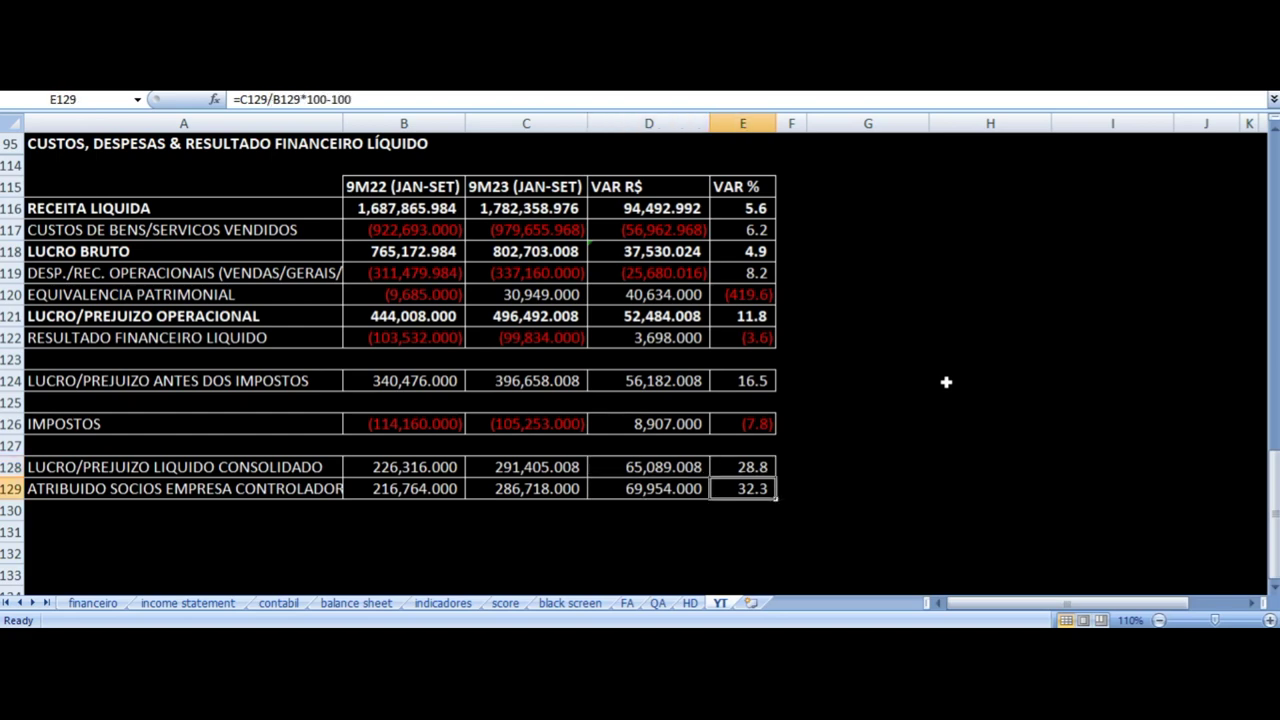
{"action": "key", "text": "Left"}
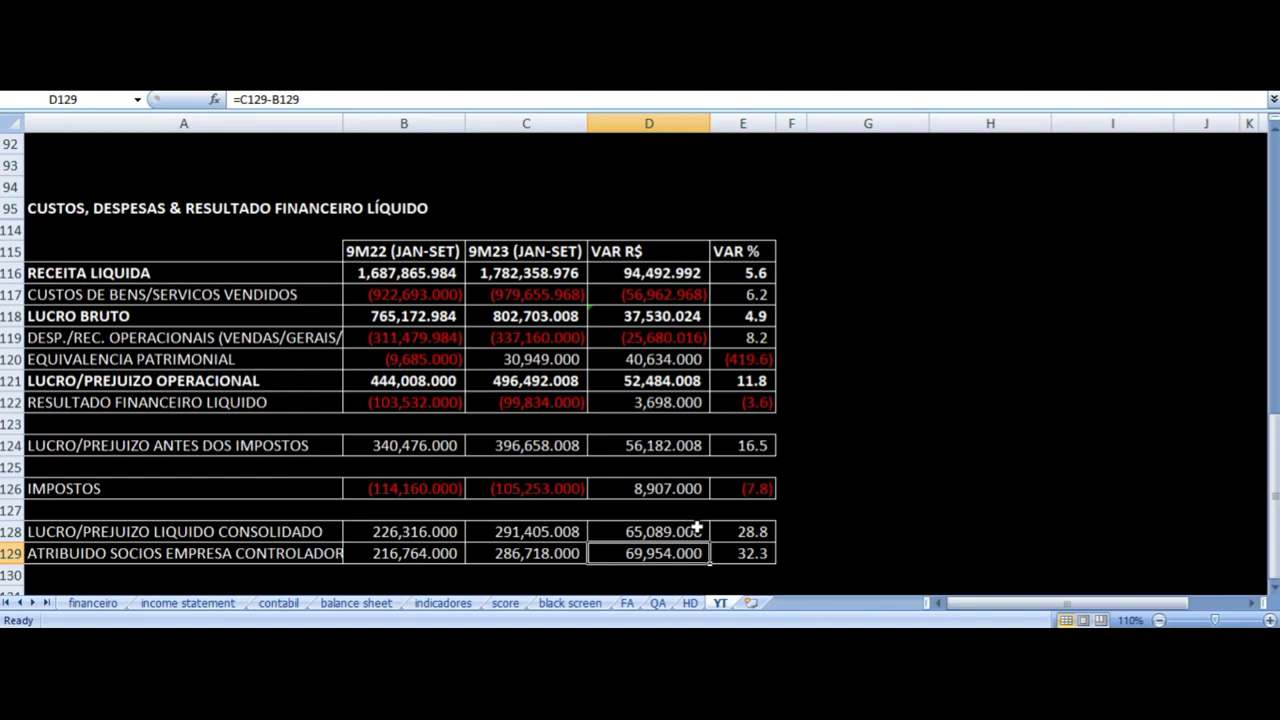
- Highlight the 9M22 to 9M23 RECEITA LIQUIDA and LUCRO/PREJUIZO LIQUIDO figures with their variations, and review the 12-month valuation figures below
{"action": "scroll", "coordinate": [792, 531], "scroll_direction": "up", "scroll_amount": 20}
{"action": "scroll", "coordinate": [792, 531], "scroll_direction": "up", "scroll_amount": 9}
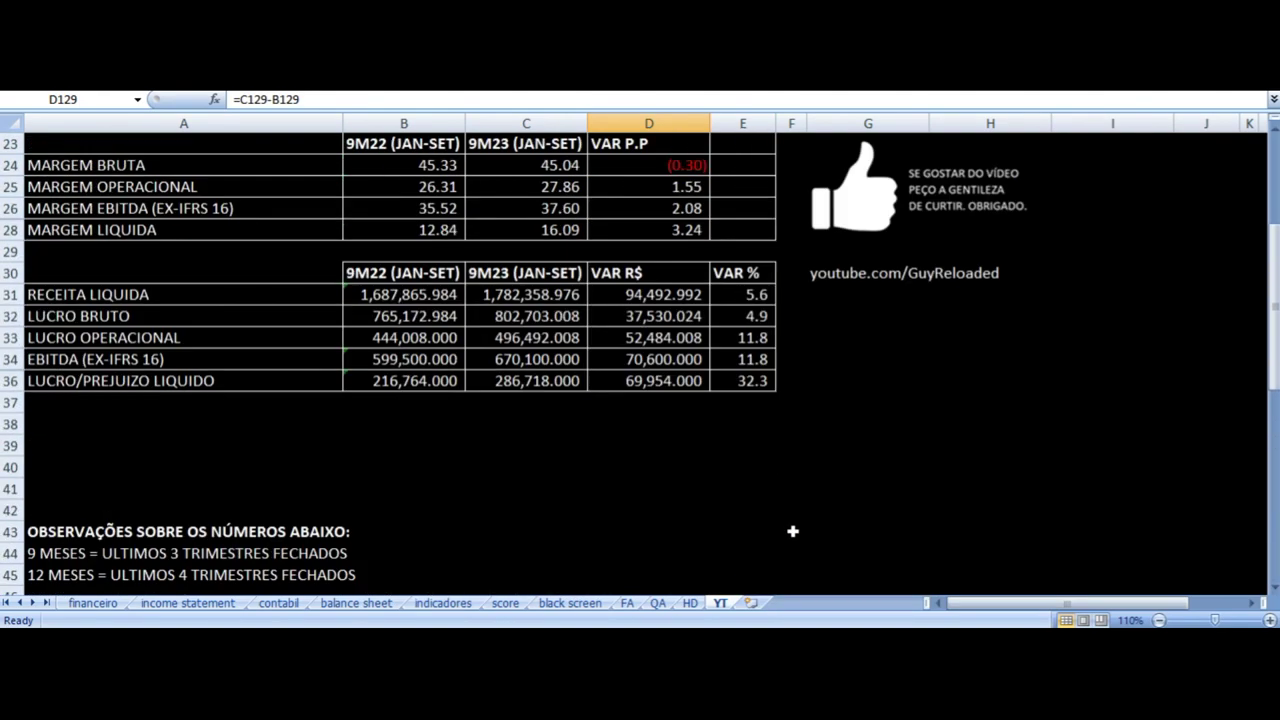
{"action": "left_click_drag", "start_coordinate": [414, 430], "coordinate": [755, 422]}
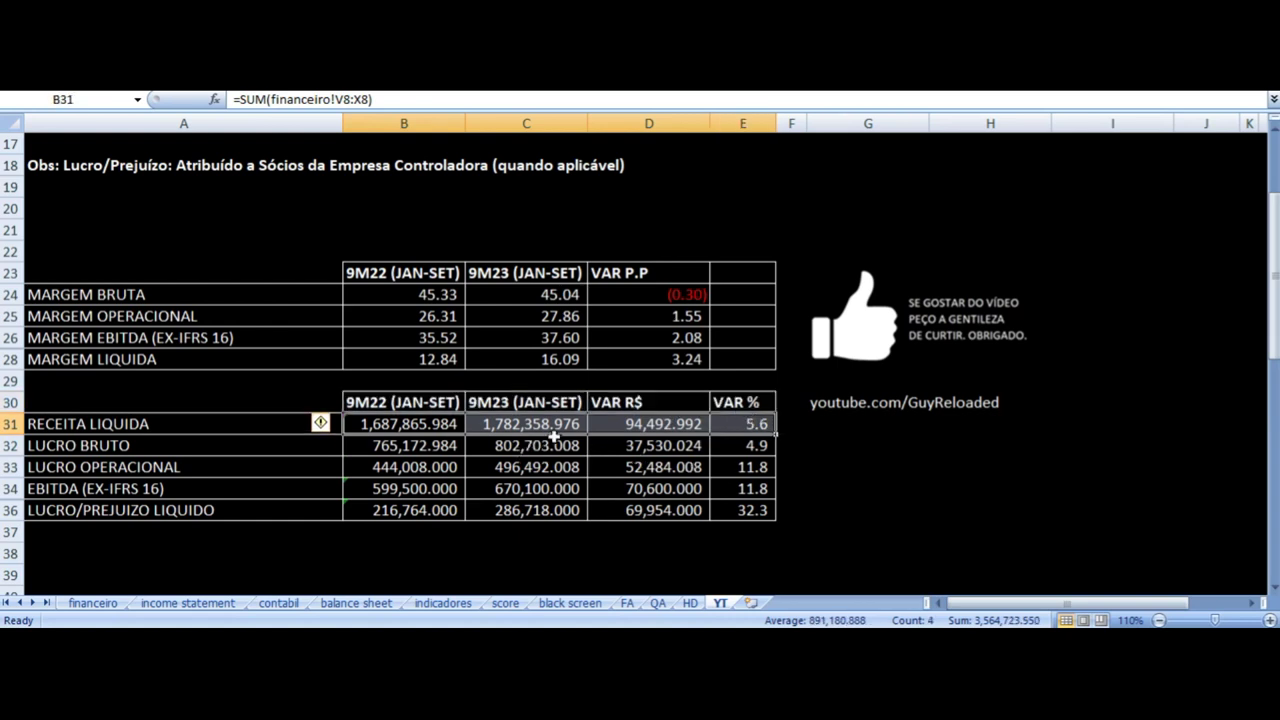
{"action": "left_click_drag", "start_coordinate": [423, 509], "coordinate": [729, 505]}
{"action": "scroll", "coordinate": [663, 511], "scroll_direction": "down", "scroll_amount": 10}
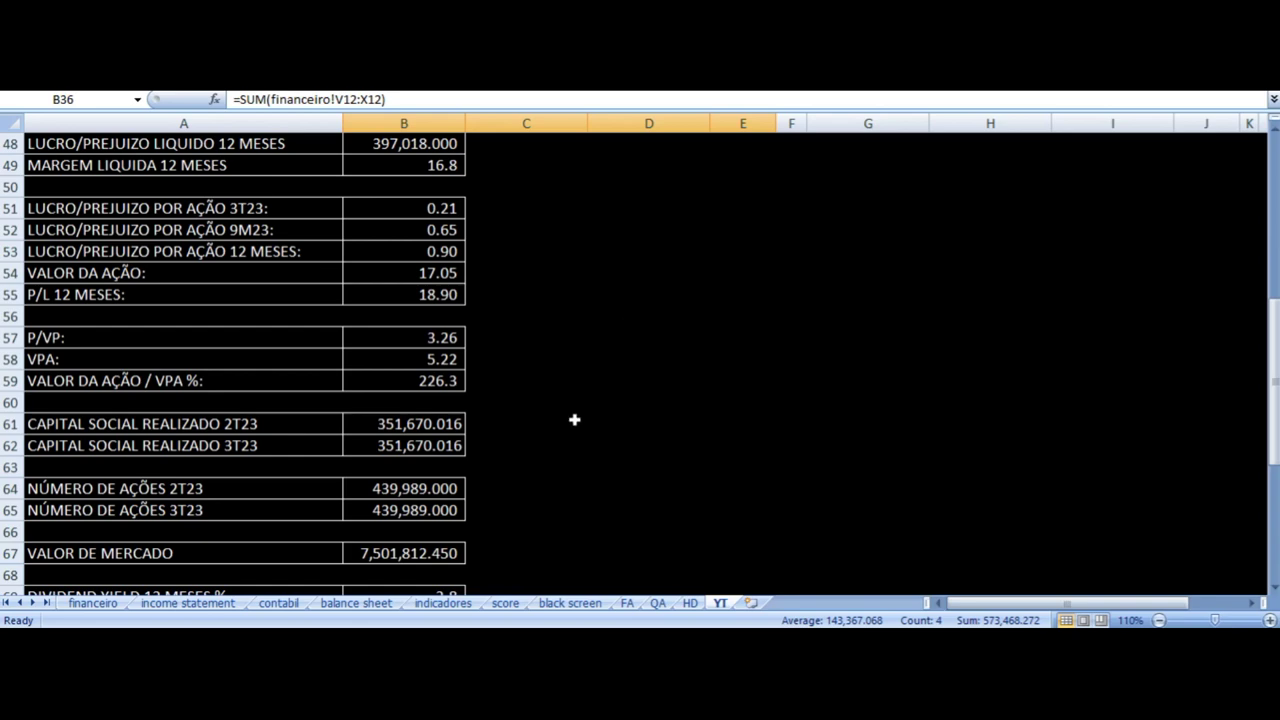
{"action": "scroll", "coordinate": [576, 422], "scroll_direction": "down", "scroll_amount": 15}
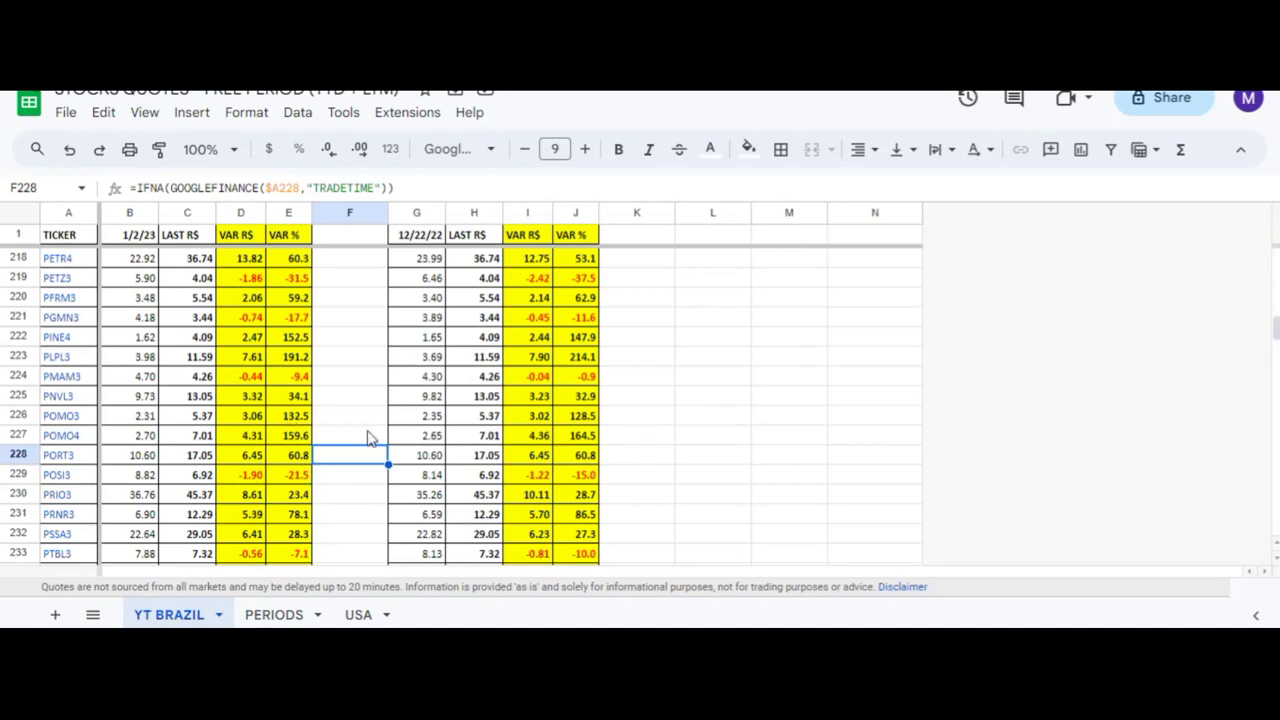
- In the YT BRAZIL stock quotes sheet, check PORT3's price on 1/2/23 against its last price, including both variations
{"action": "key", "text": "Left"}
{"action": "key", "text": "Left"}
{"action": "key", "text": "Left"}
{"action": "key", "text": "Left"}
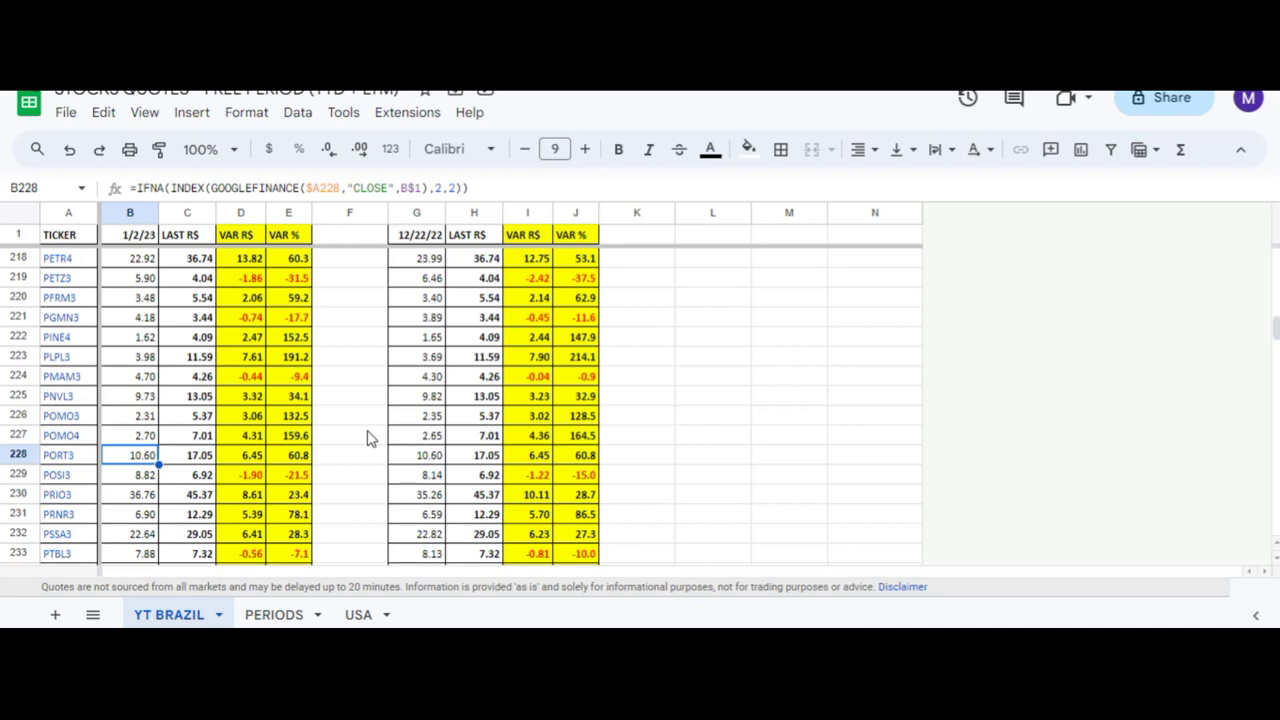
{"action": "key", "text": "Right"}
{"action": "key", "text": "Right"}
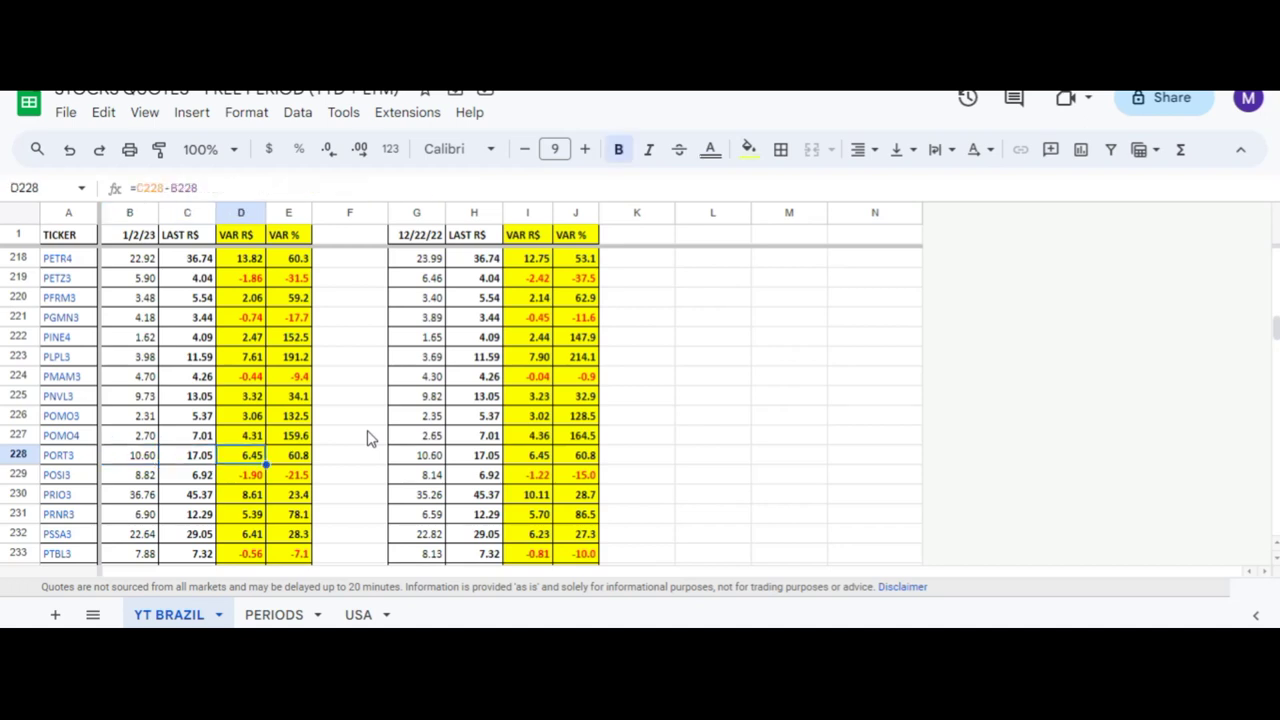
{"action": "key", "text": "Right"}
- Check PORT3's price on 12/22/22 against its last price, with the R$ and percentage variations
{"action": "key", "text": "Right"}
{"action": "key", "text": "Right"}
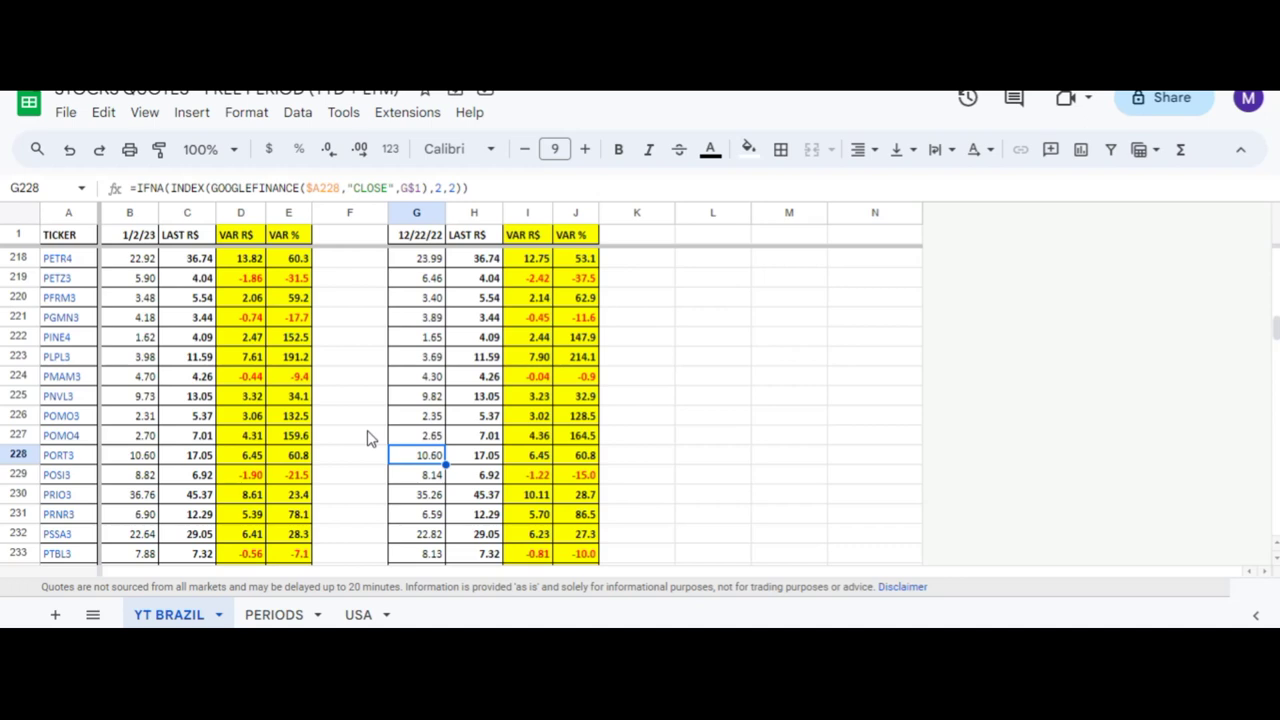
{"action": "key", "text": "Right"}
{"action": "key", "text": "Right"}
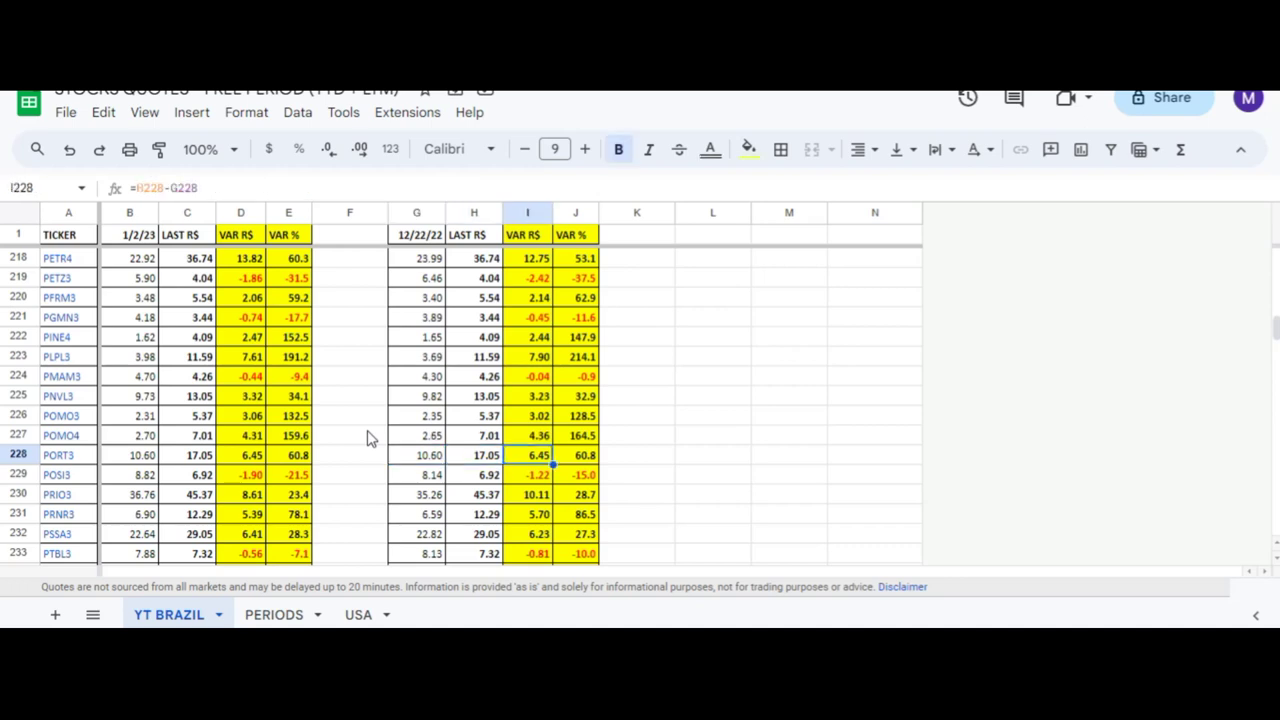
{"action": "key", "text": "Right"}
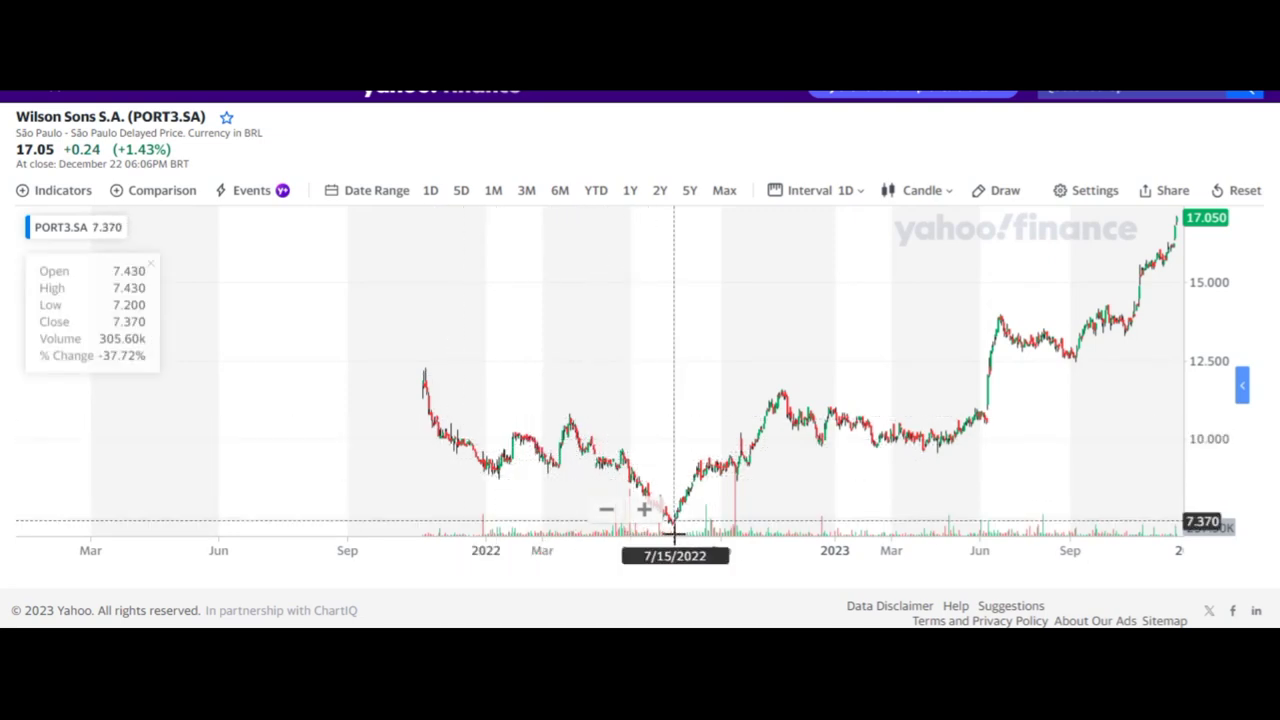
- Examine PORT3.SA's daily price history on the Yahoo Finance chart at closer and wider time ranges
{"action": "scroll", "coordinate": [674, 533], "scroll_direction": "up", "scroll_amount": 4}
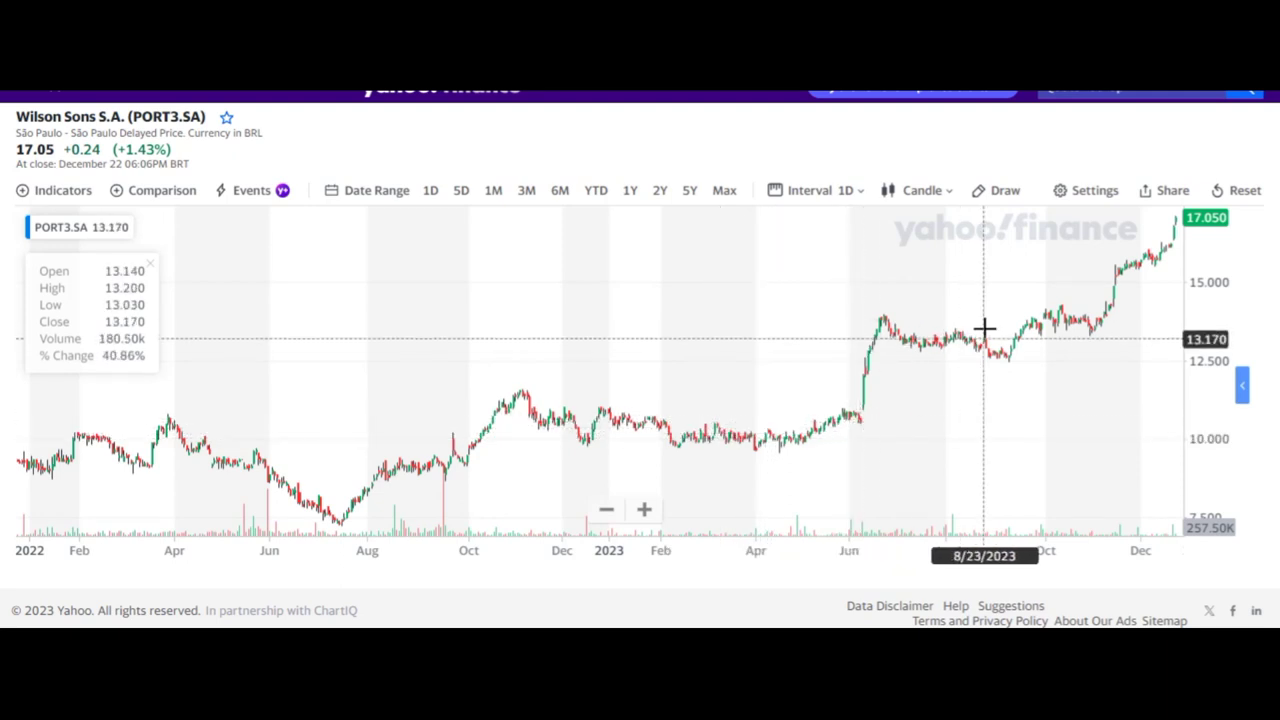
{"action": "scroll", "coordinate": [711, 400], "scroll_direction": "down", "scroll_amount": 3}
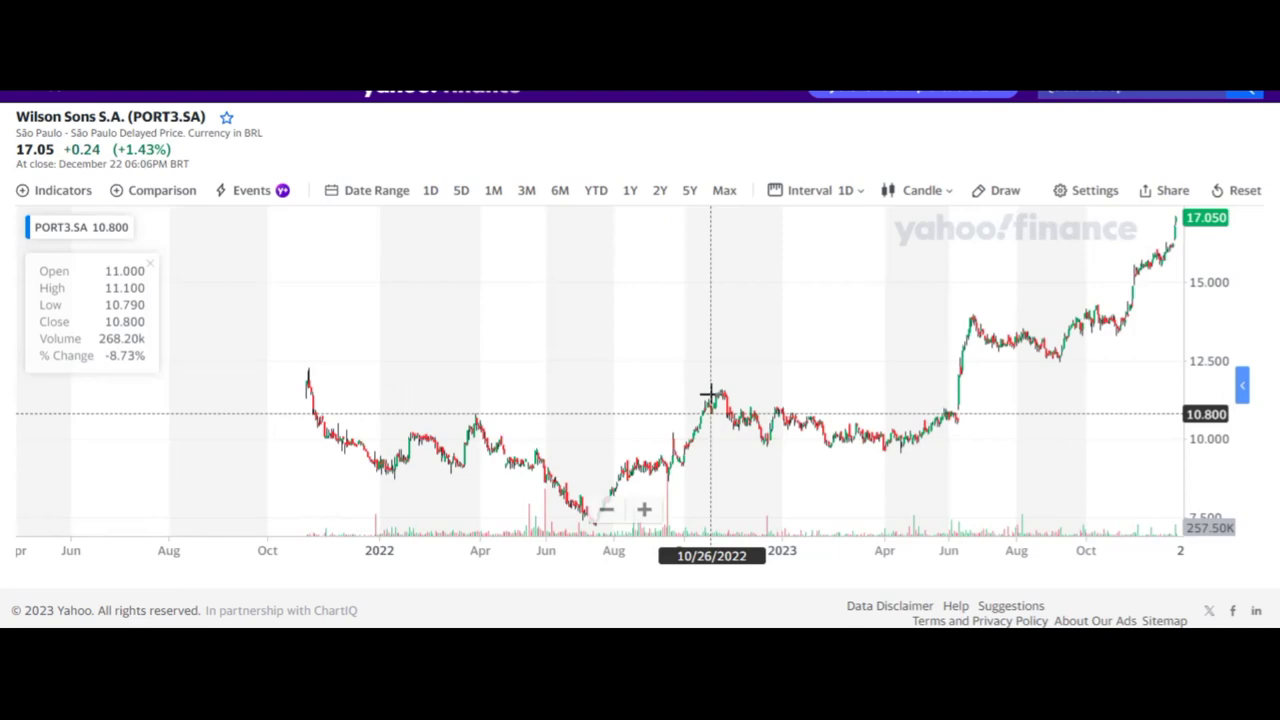
{"action": "scroll", "coordinate": [777, 420], "scroll_direction": "up", "scroll_amount": 4}
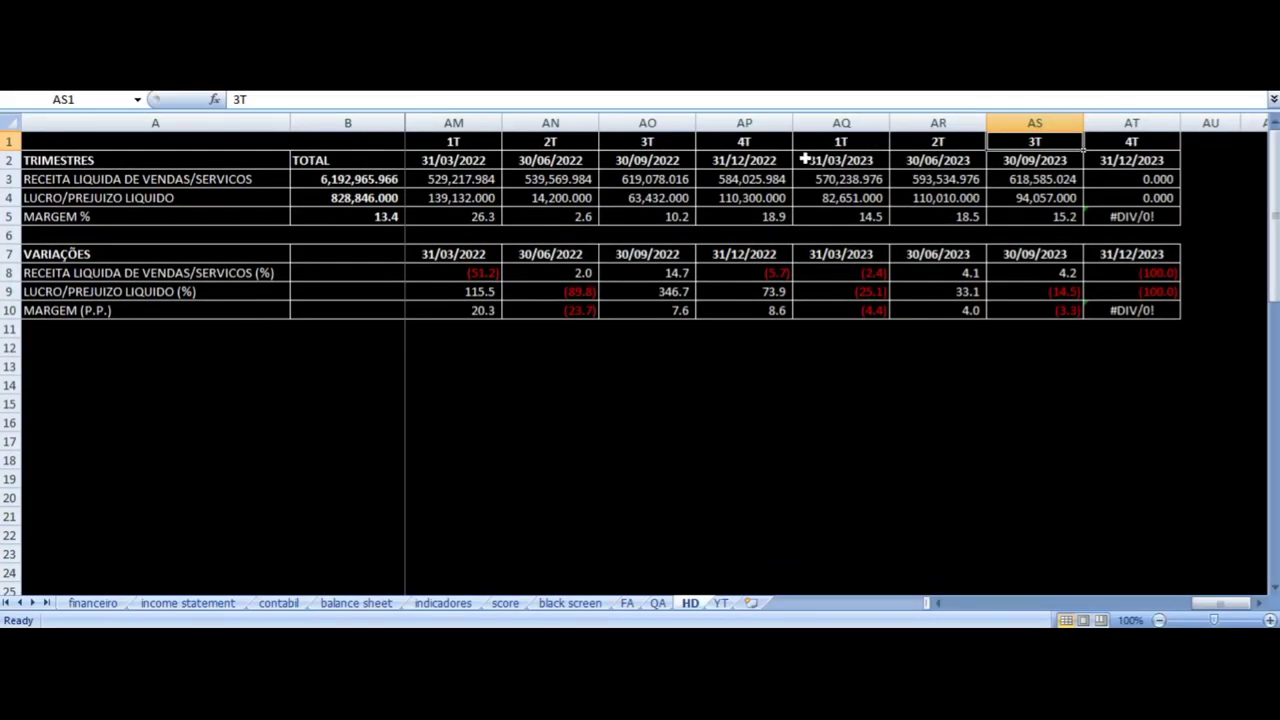
- On the HD sheet, compare net revenue and net profit for the quarters ended 31/12/2022 and 31/03/2023
{"action": "left_click", "coordinate": [814, 157]}
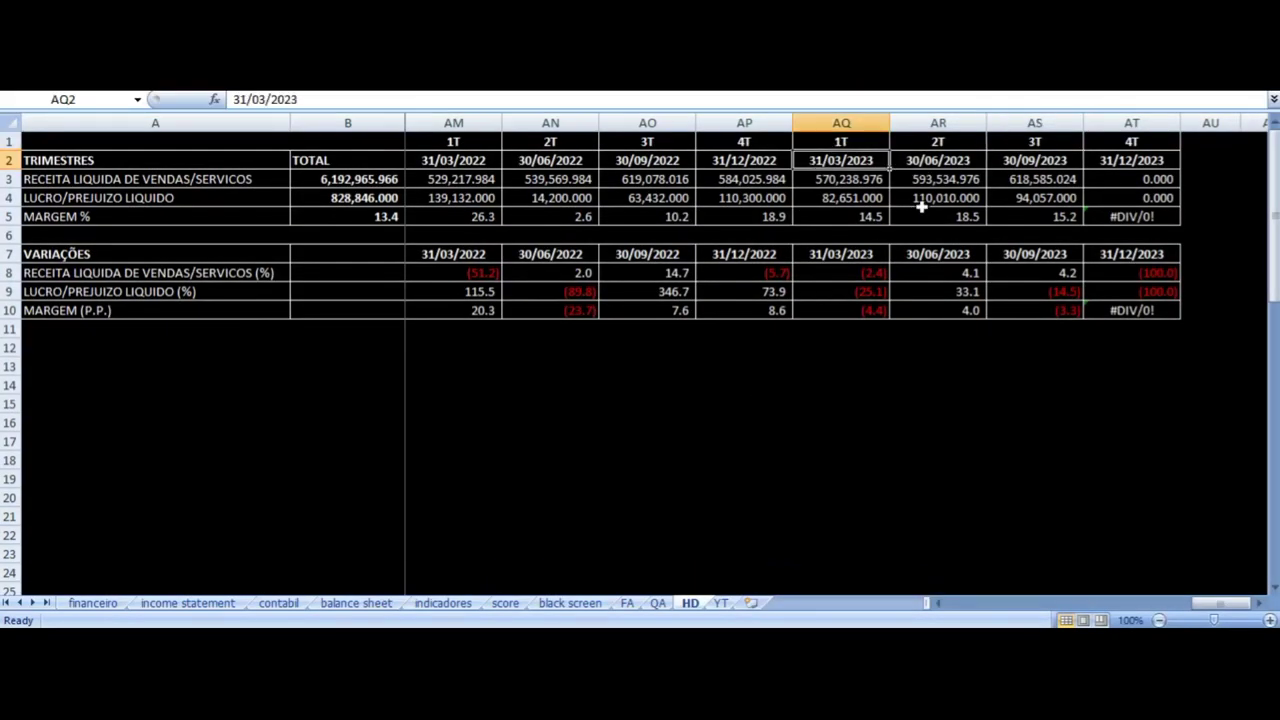
{"action": "key", "text": "Up"}
{"action": "key", "text": "Left"}
{"action": "key", "text": "Down"}
{"action": "key", "text": "Right"}
{"action": "key", "text": "Left"}
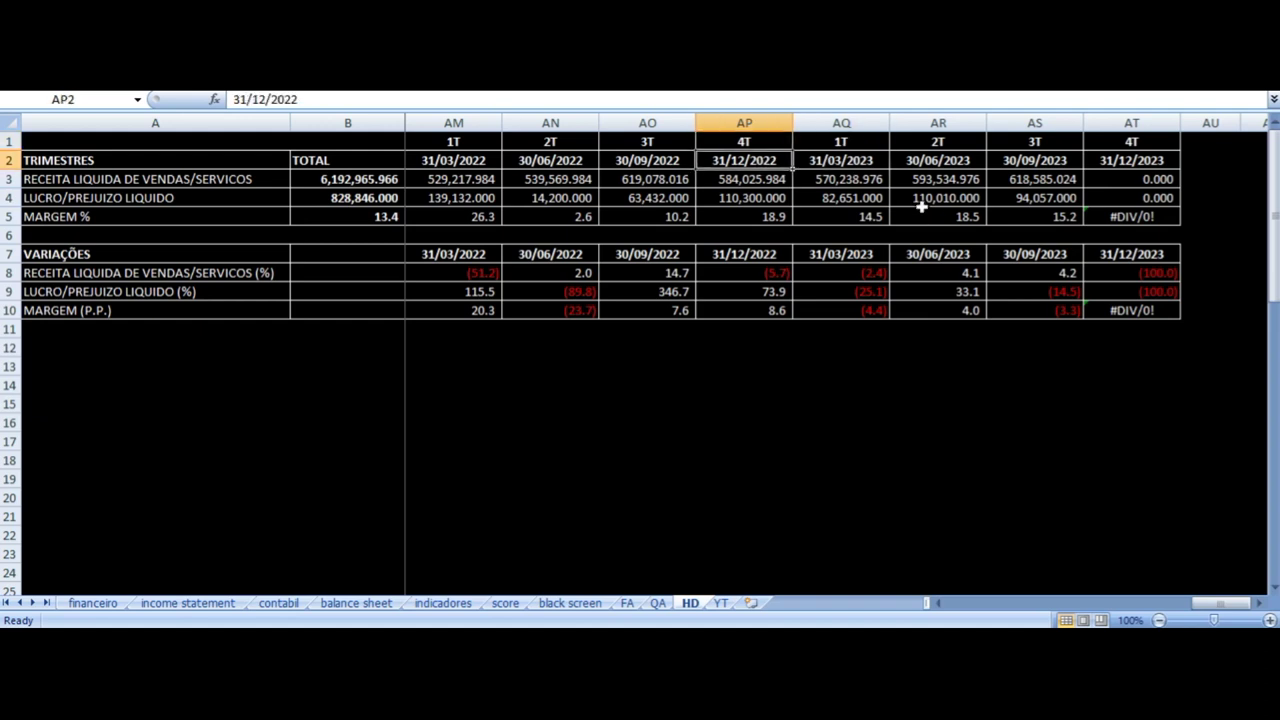
{"action": "key", "text": "Down"}
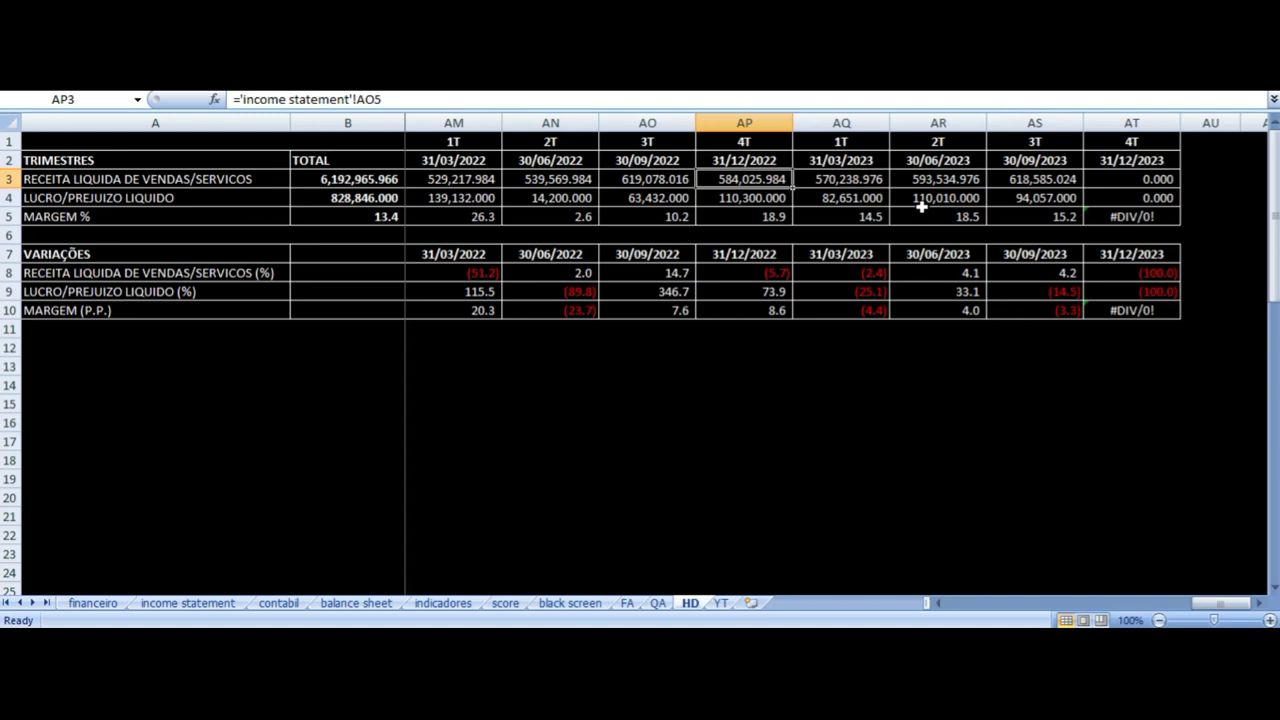
{"action": "key", "text": "Right"}
{"action": "key", "text": "Down"}
{"action": "key", "text": "Left"}
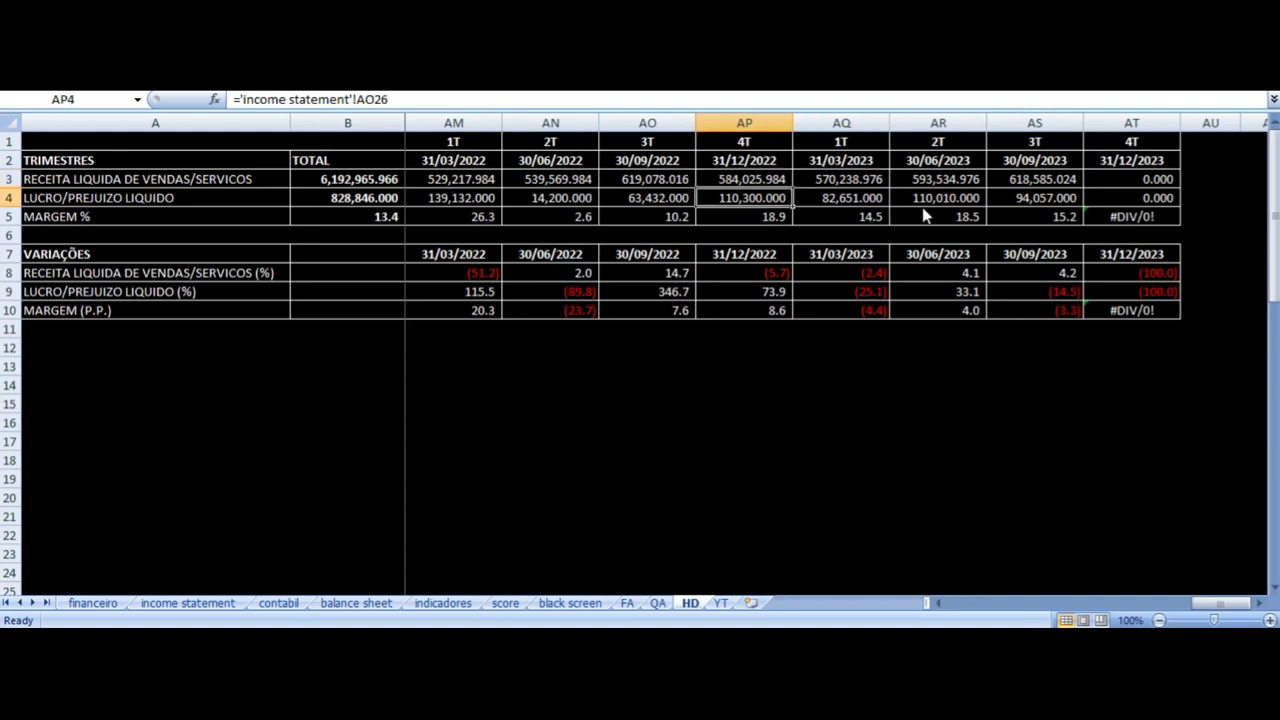
- Review the net profit and net revenue of the quarter ended 31/03/2023 in the TRIMESTRES table
{"action": "key", "text": "Right"}
{"action": "key", "text": "Up"}
{"action": "key", "text": "Up"}
{"action": "key", "text": "Down"}
{"action": "key", "text": "Down"}
{"action": "key", "text": "Up"}
{"action": "key", "text": "Right"}
{"action": "key", "text": "Left"}
{"action": "key", "text": "Up"}
{"action": "key", "text": "Up"}
{"action": "key", "text": "Down"}
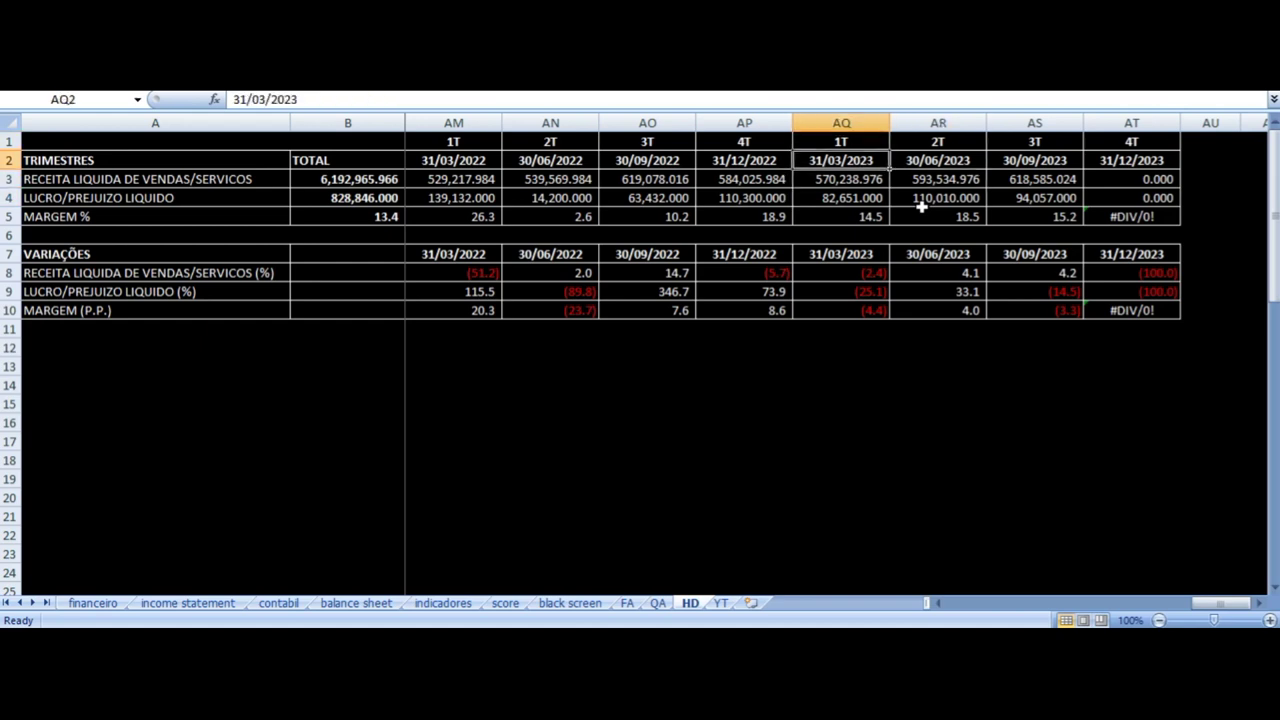
- Check the net revenue and net profit of the quarter ended 30/06/2023
{"action": "key", "text": "Right"}
{"action": "key", "text": "Down"}
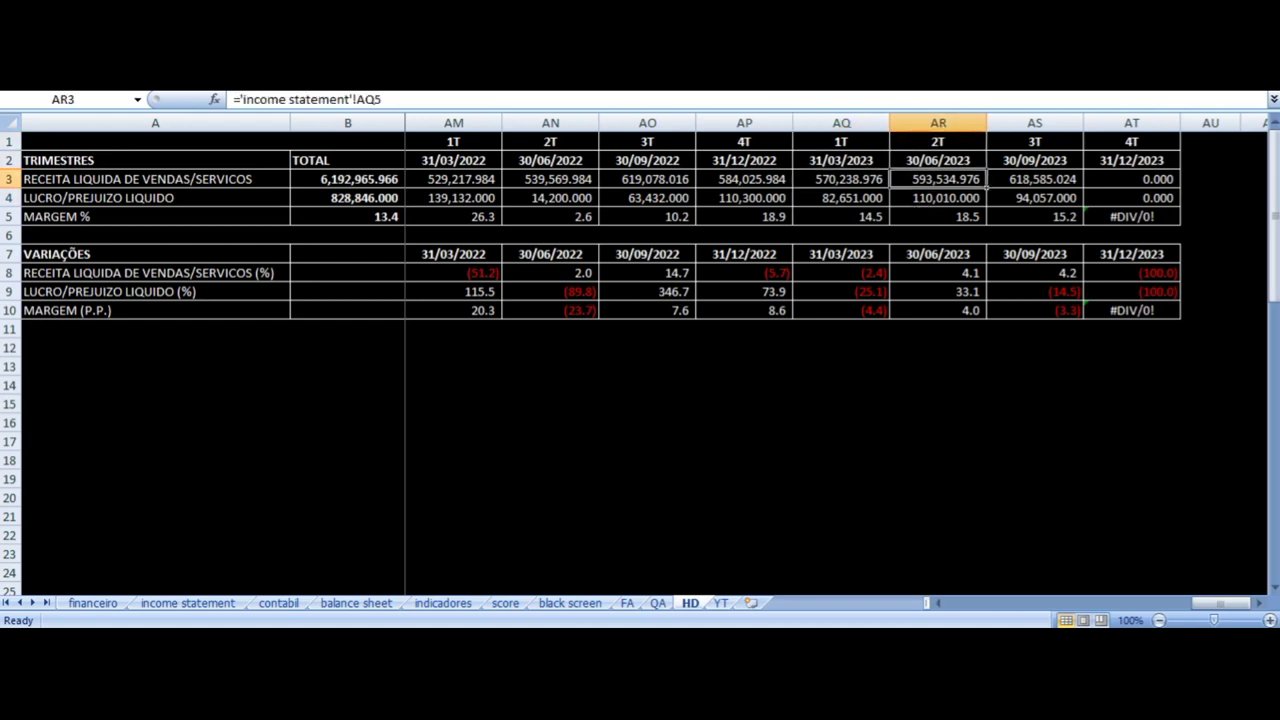
{"action": "key", "text": "Down"}
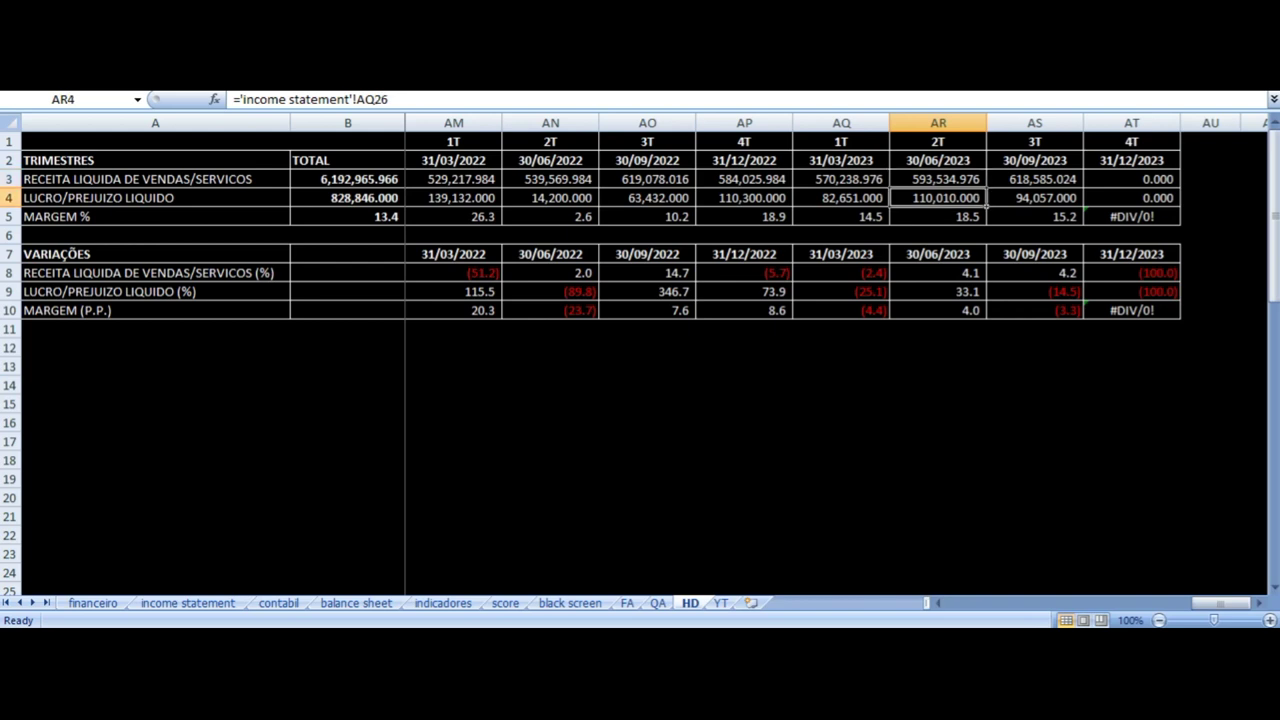
{"action": "key", "text": "Up"}
{"action": "key", "text": "Up"}
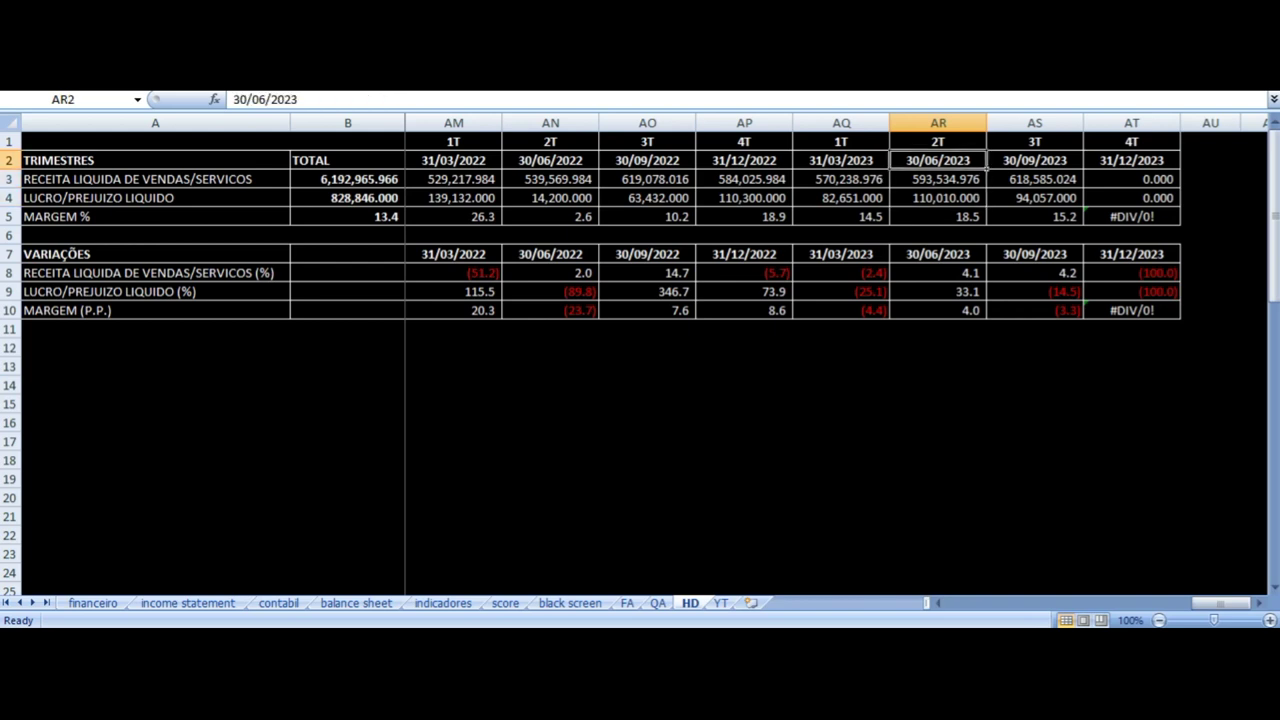
- Compare net revenue and net profit of the 30/09/2023 quarter with the 30/06/2023 quarter, and return to the YT sheet
{"action": "key", "text": "Right"}
{"action": "key", "text": "Down"}
{"action": "key", "text": "Left"}
{"action": "key", "text": "Right"}
{"action": "key", "text": "Down"}
{"action": "key", "text": "Left"}
{"action": "key", "text": "Right"}
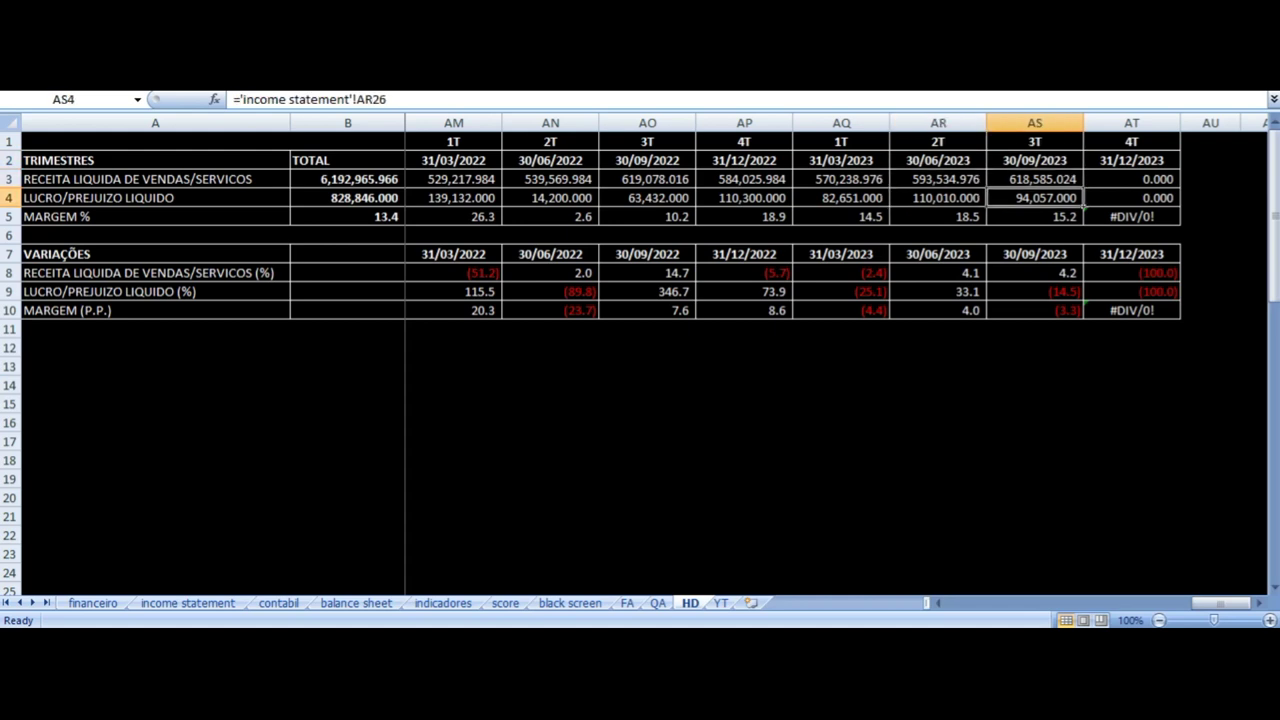
{"action": "left_click", "coordinate": [722, 603]}
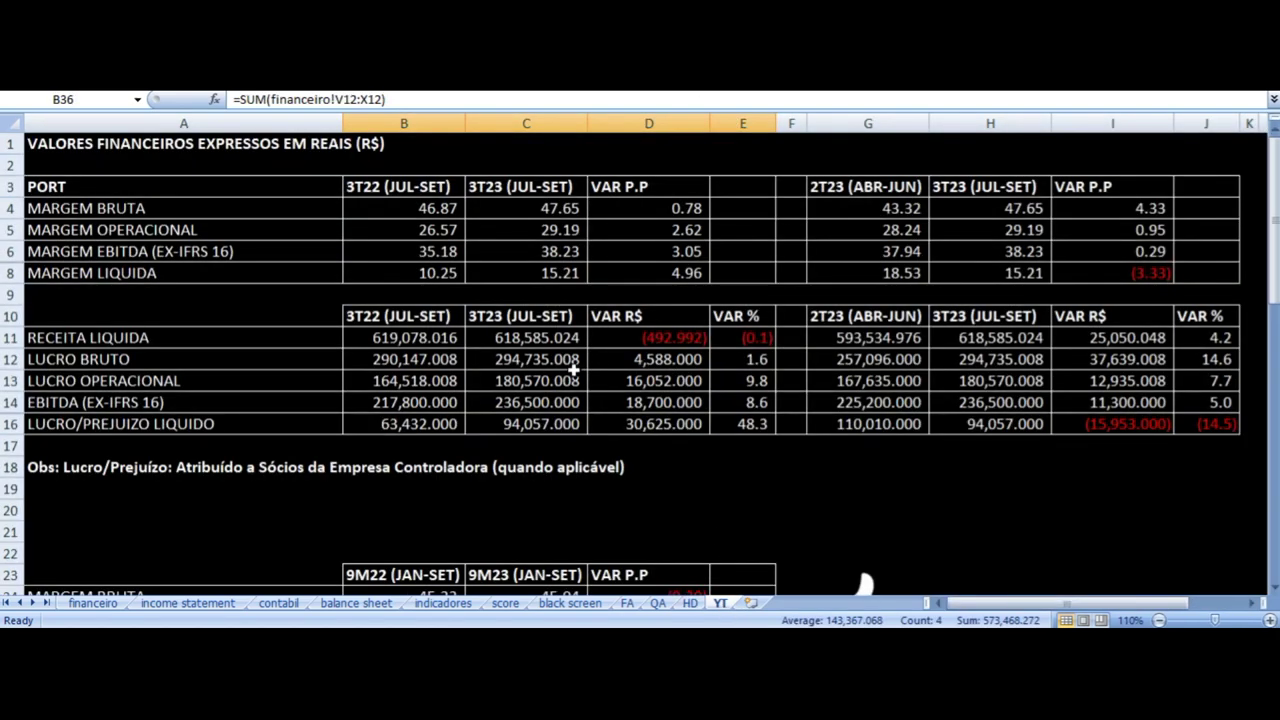